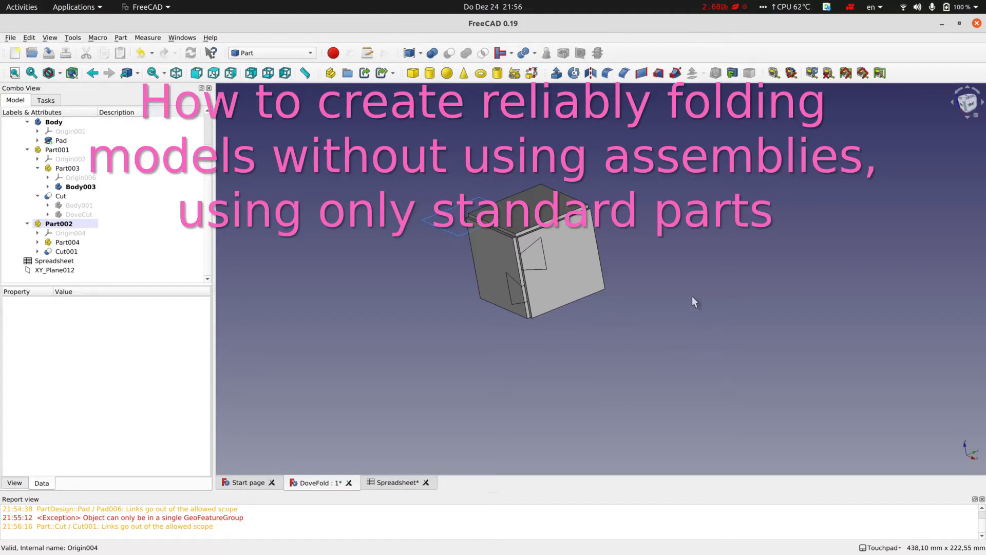
shift+drag(638, 379, 600, 363)
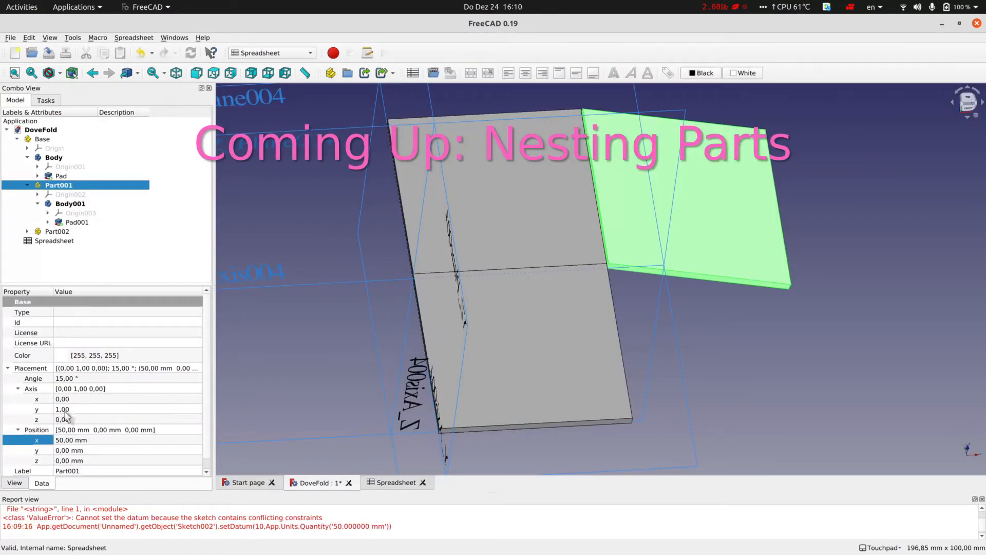
- Link the placement angle of Part001 to the spreadsheet's HingeAngle value with the expression <<Spreadsheet>>.HingeAngle
click(63, 378)
click(190, 376)
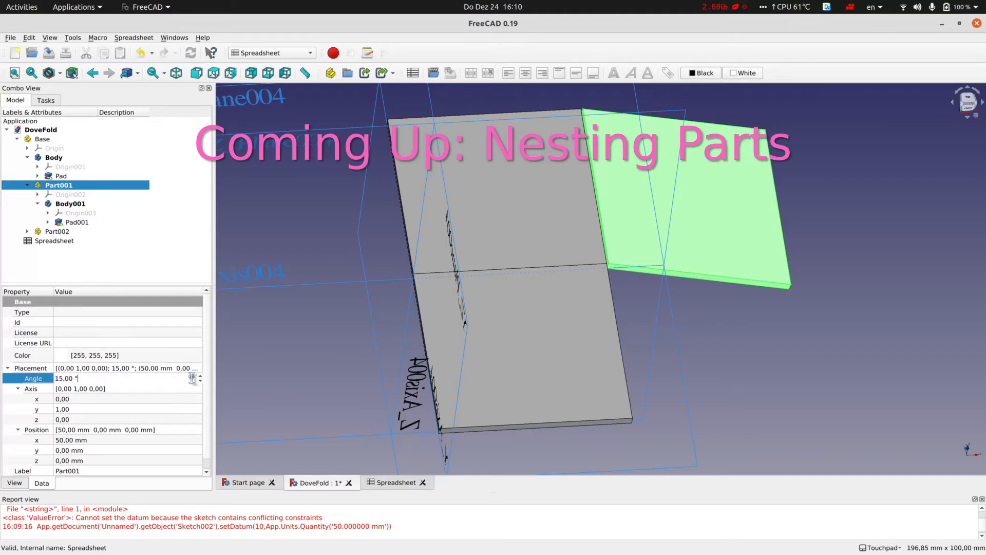
text(<<)
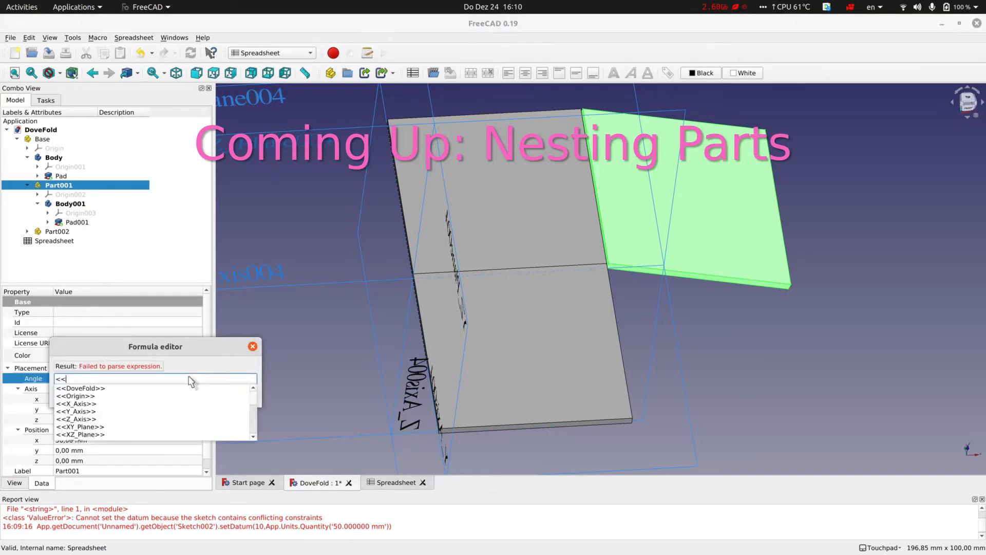
text(Spreadsheet>>.Hin)
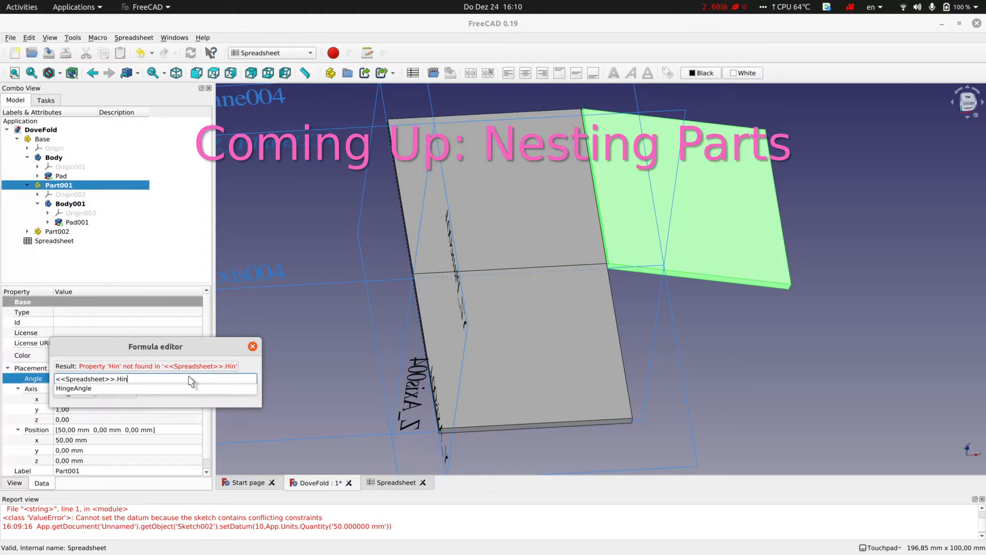
click(184, 390)
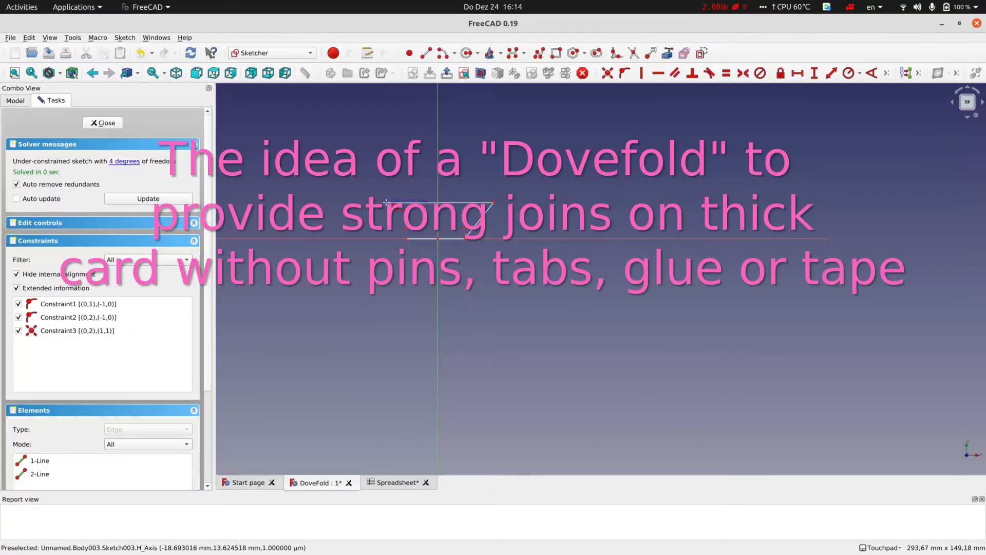
- Close the dovetail outline with a horizontal upper line and a slanted line ending at the free endpoint on the horizontal axis
click(389, 202)
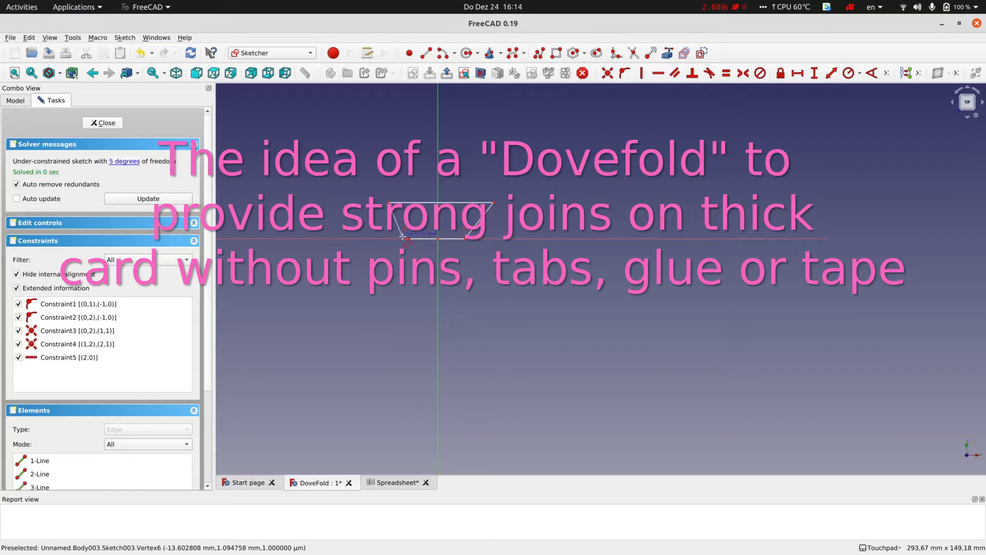
click(406, 239)
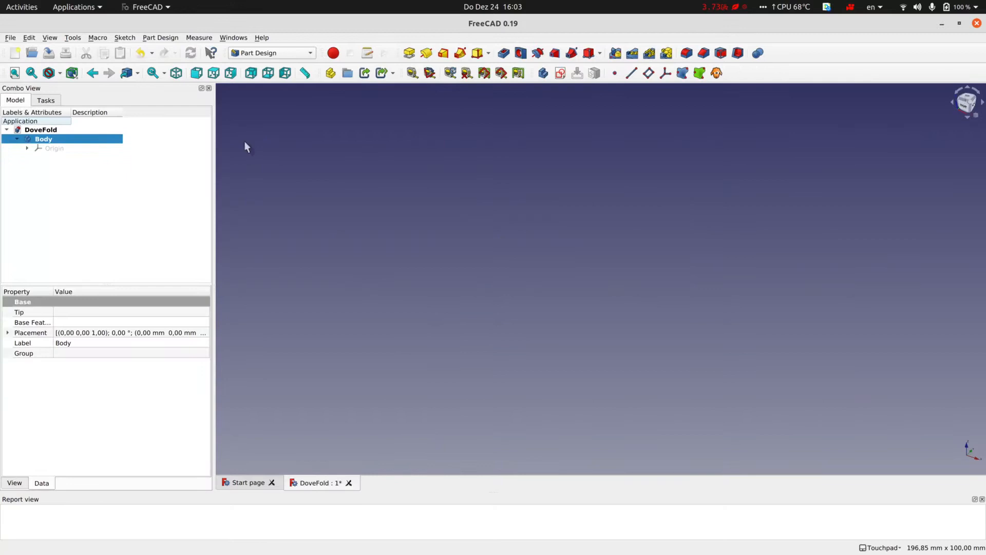
- Delete the existing Body from the DoveFold document and create a new part
right_click(37, 138)
click(84, 232)
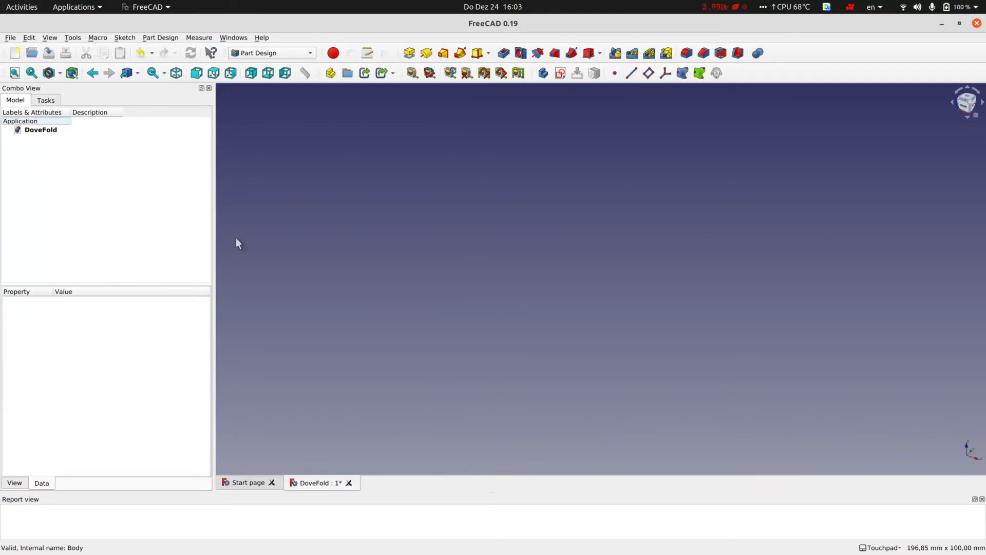
click(331, 73)
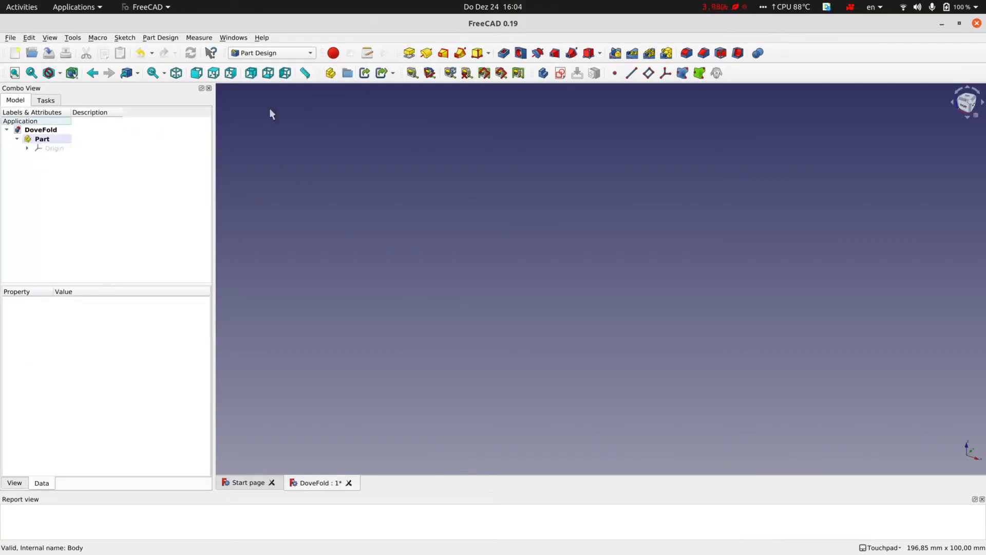
- Rename the new part as Base
right_click(45, 140)
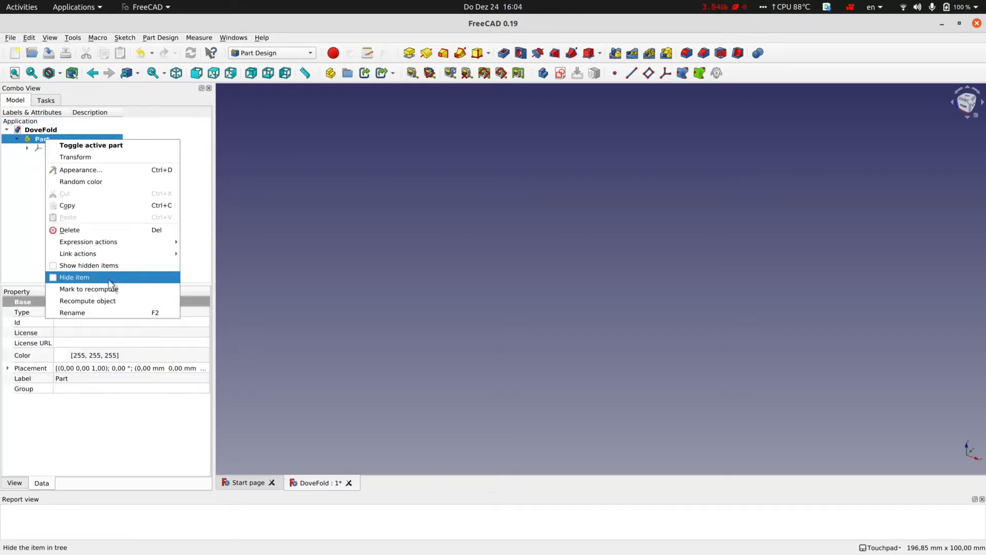
click(116, 312)
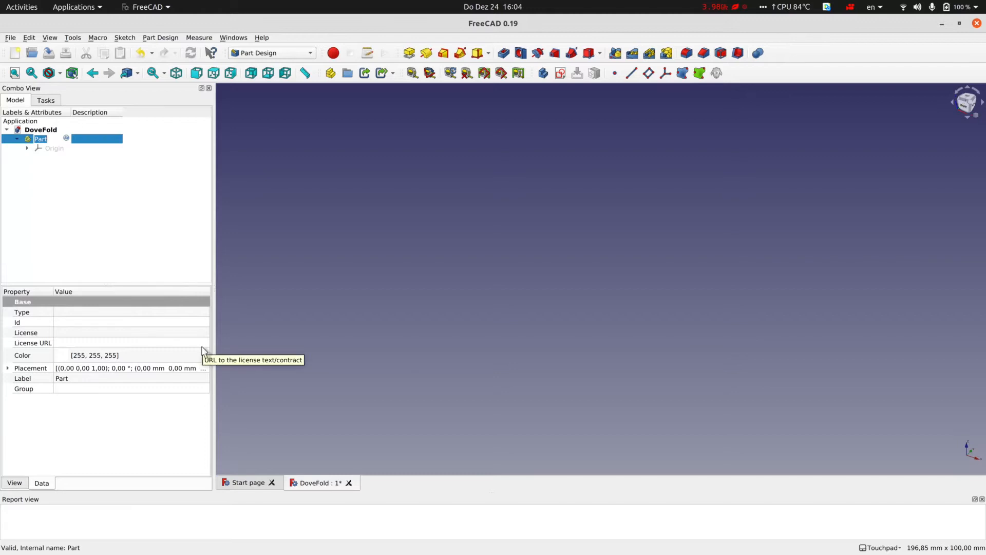
text(BAse)
key(Return)
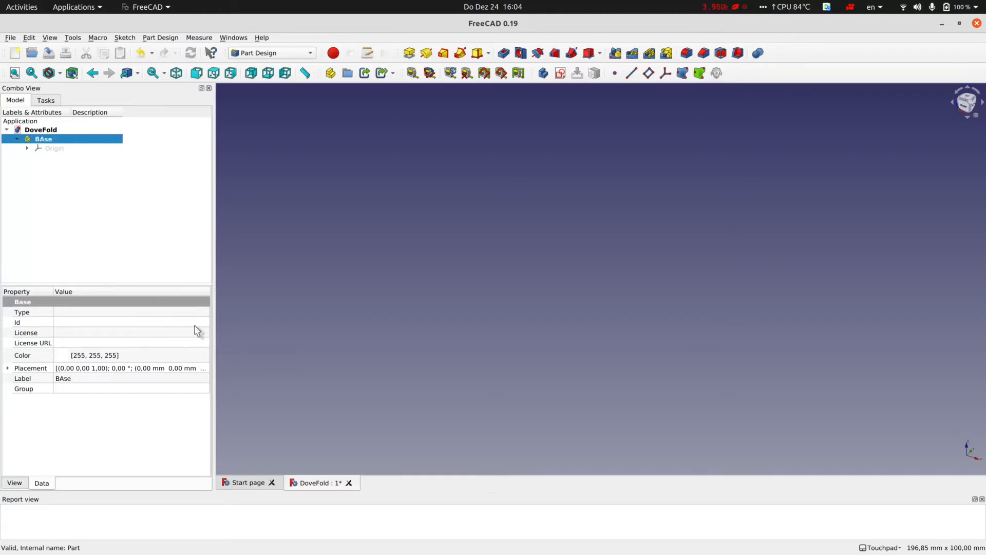
key(XF86AudioLowerVolume)
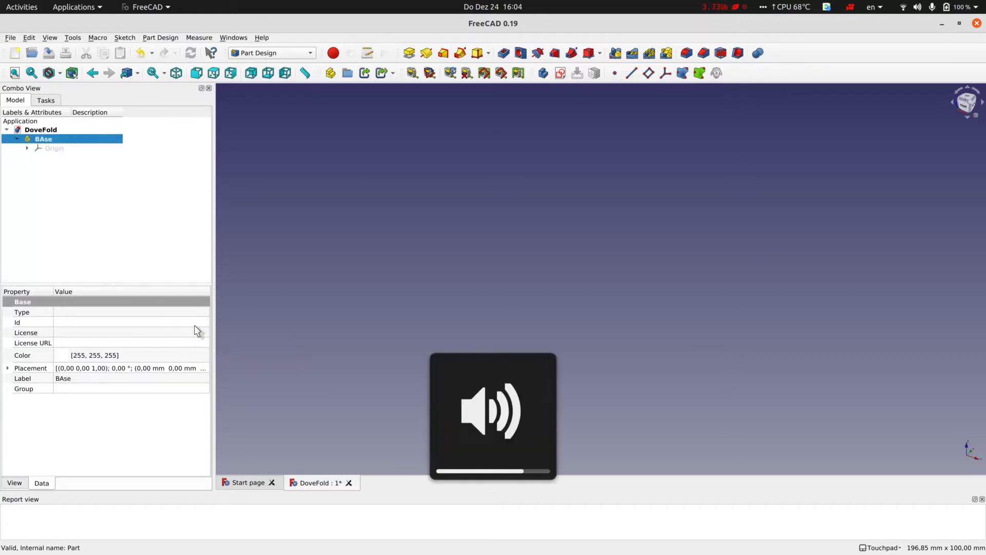
key(F2)
text(Base)
key(Return)
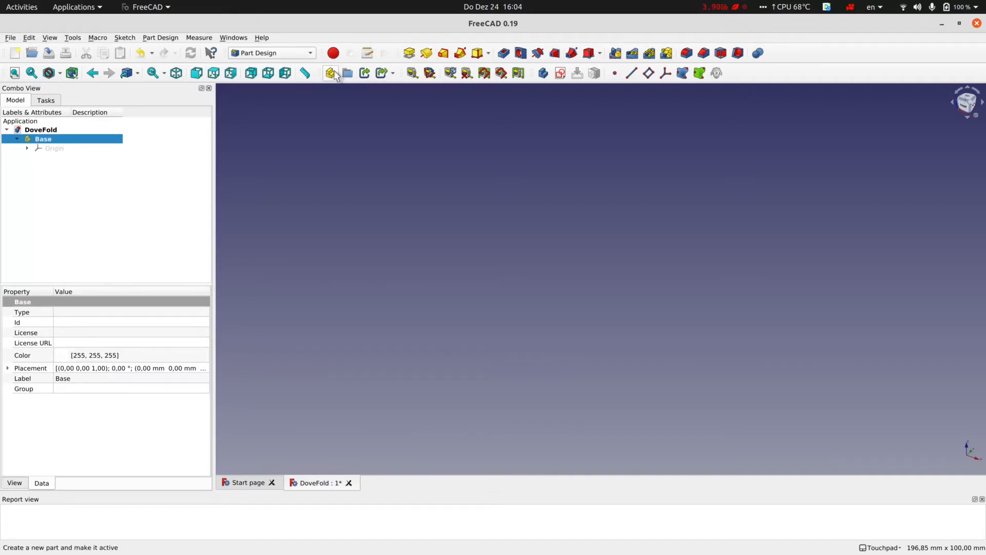
- Create a body inside the Base part and start a new sketch on its XY plane
click(543, 73)
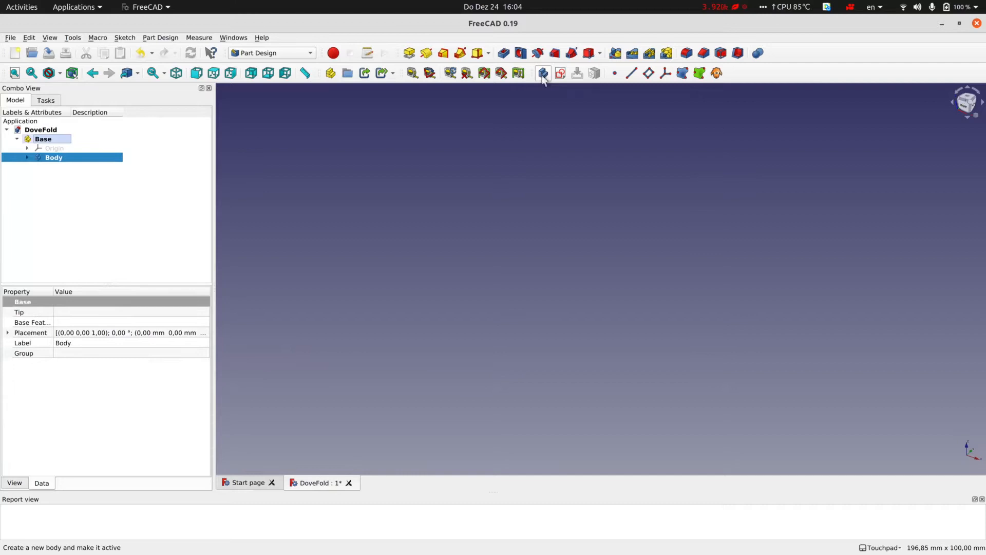
click(559, 75)
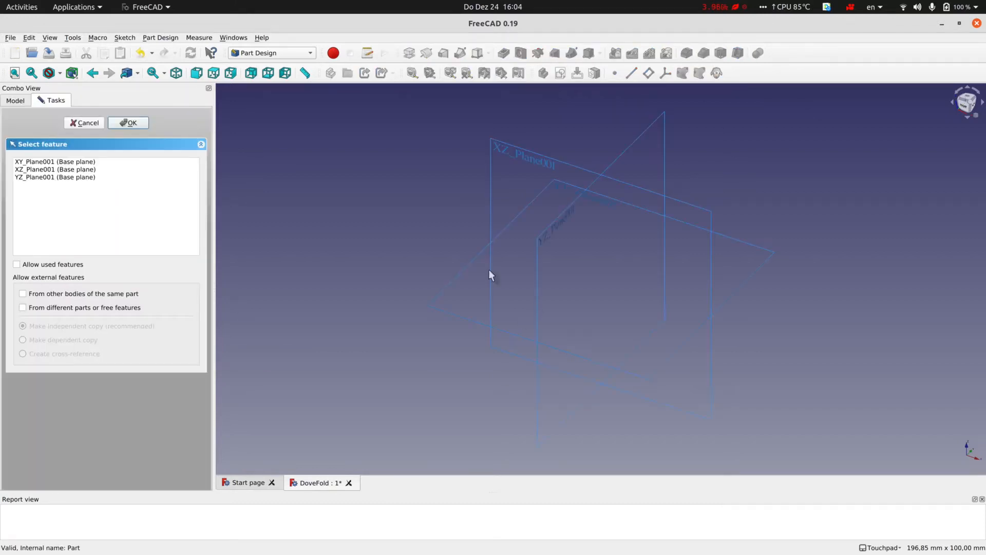
click(69, 162)
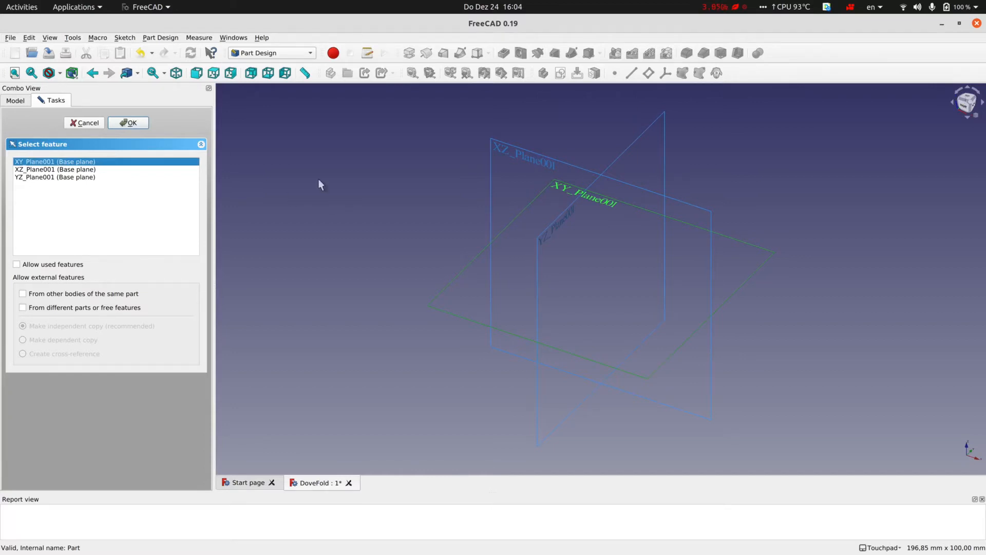
click(129, 123)
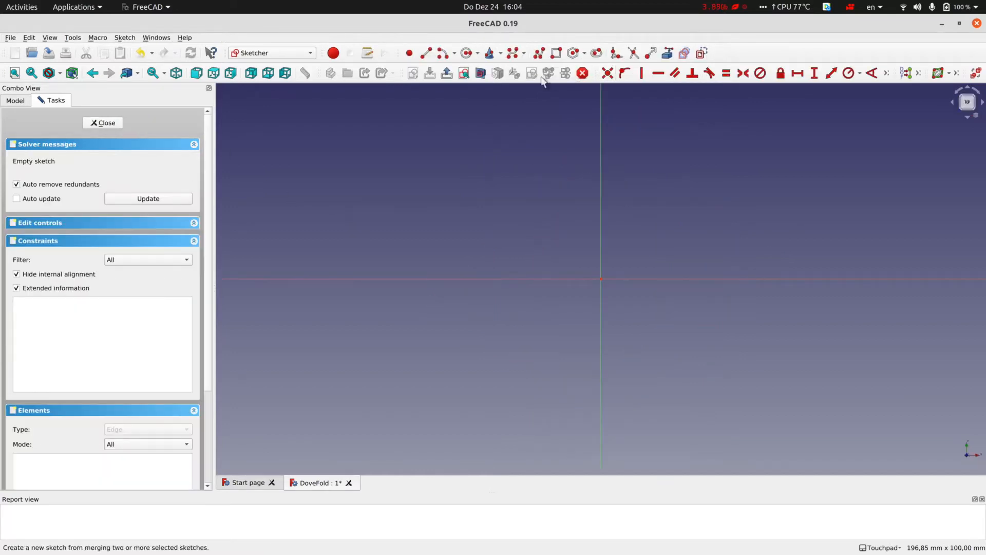
- Sketch a rectangle about 36 mm high with its lower-left corner at the origin
click(557, 53)
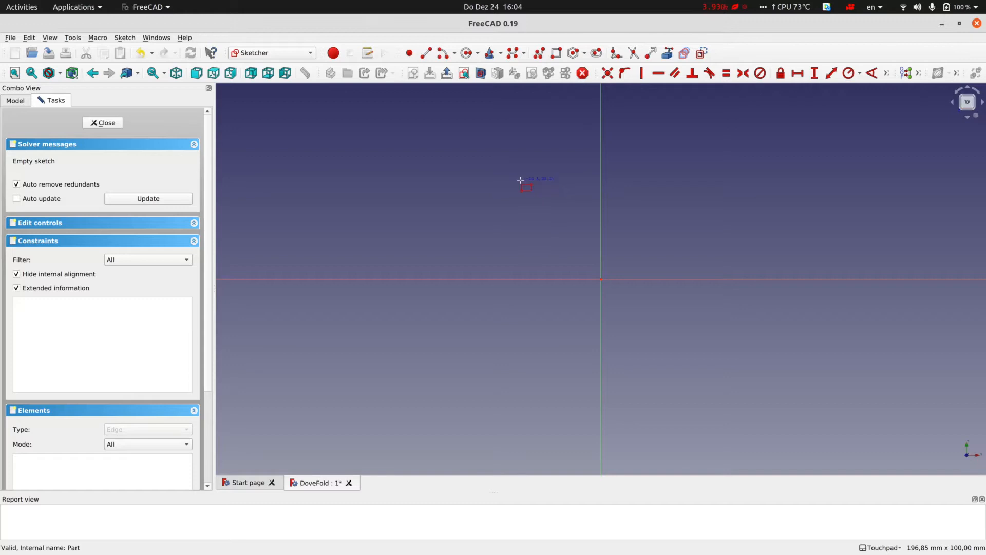
click(601, 278)
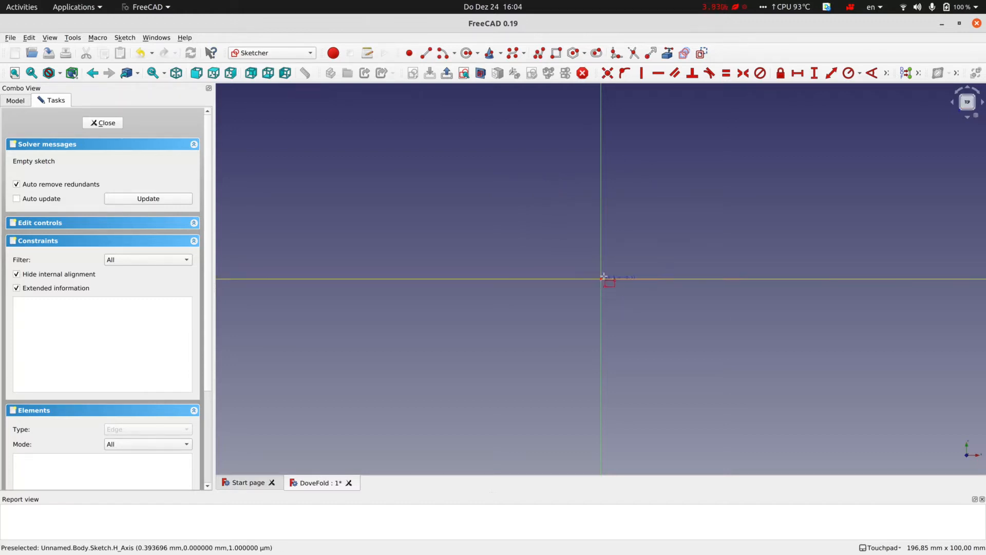
click(758, 139)
- Constrain the rectangle to 50 mm wide and 50 mm high, place the height dimension outside it, and finish the sketch
click(724, 139)
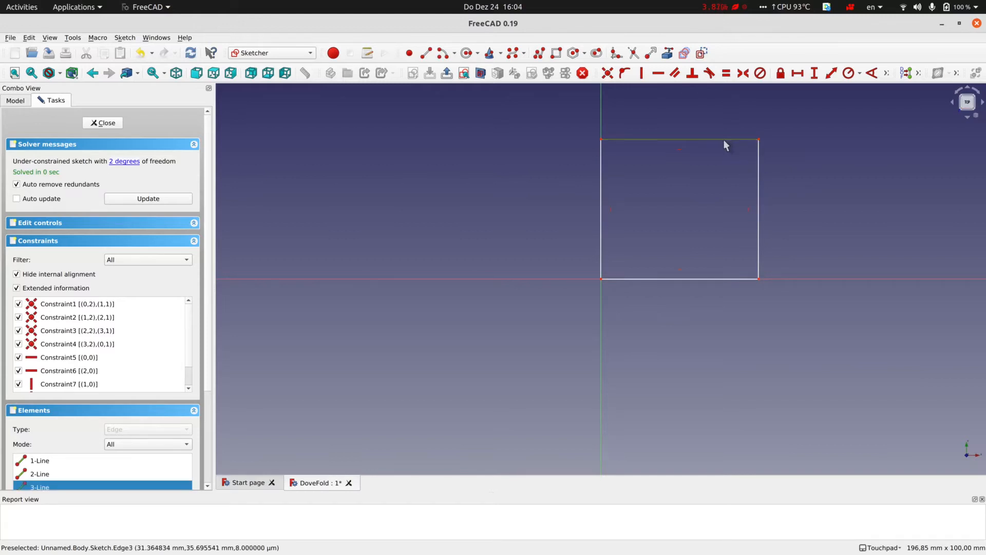
text(l50)
key(Return)
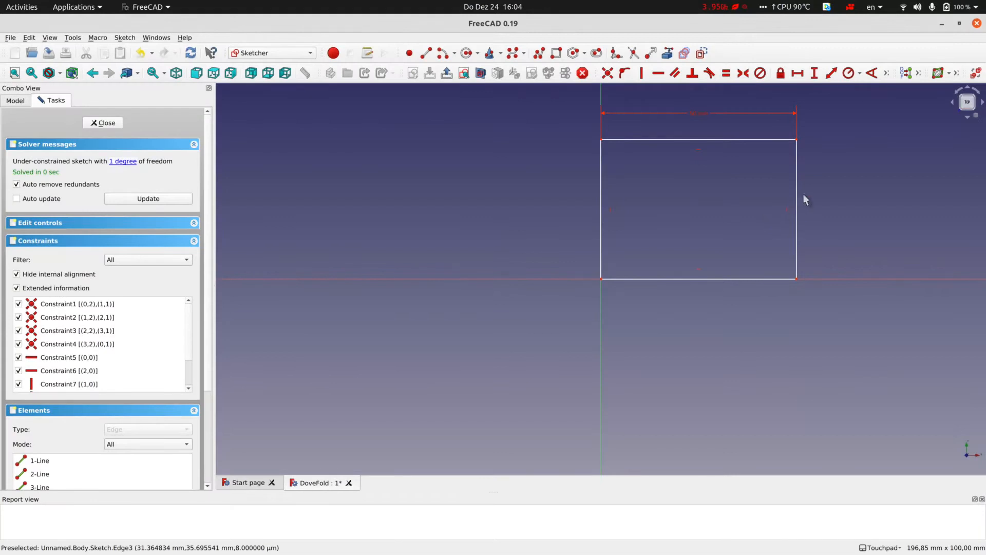
click(796, 201)
text(i)
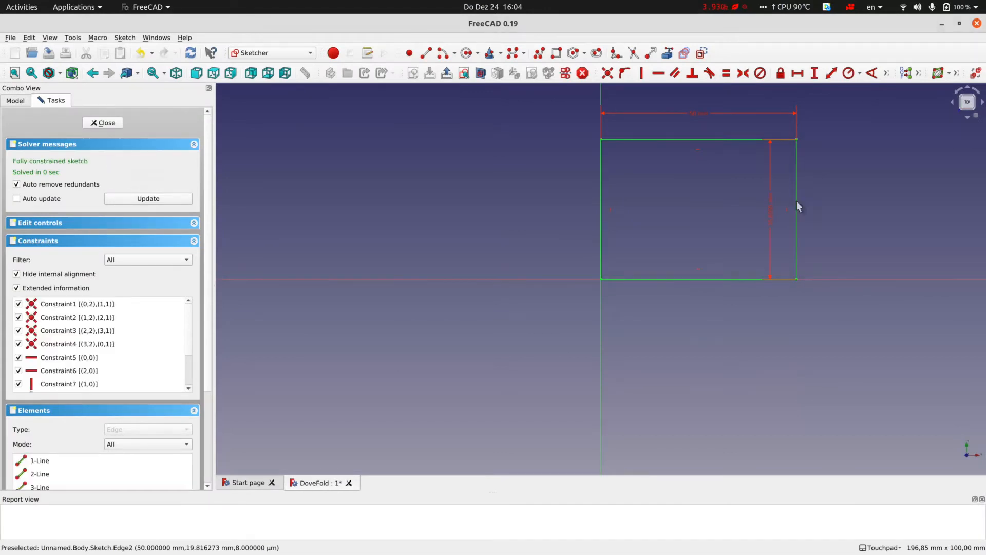
text(50)
key(Return)
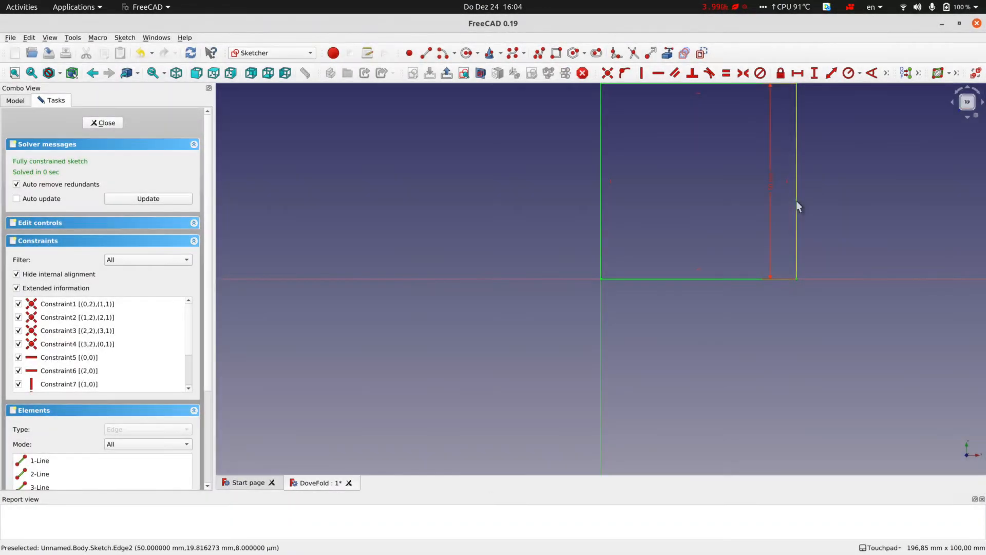
drag(772, 178, 832, 179)
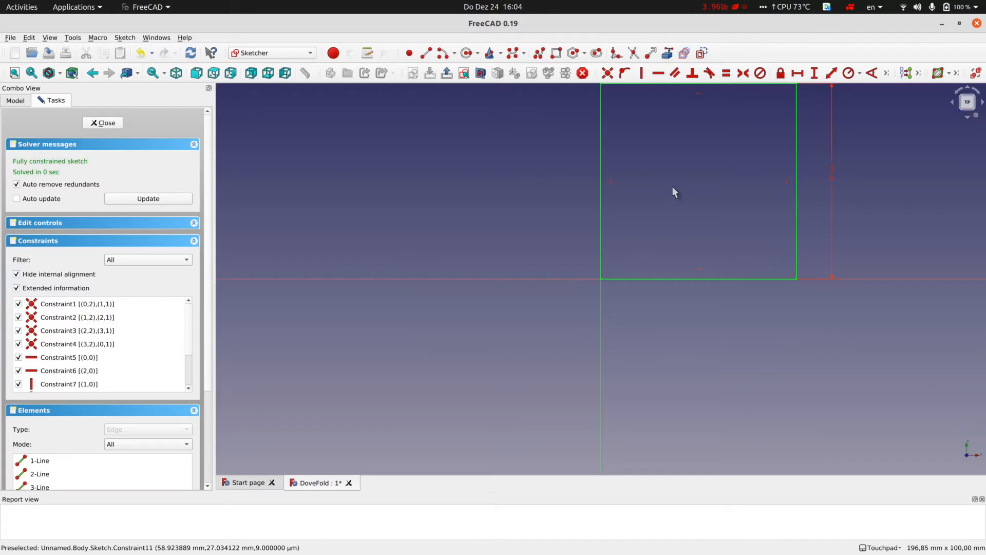
mouse_move(671, 184)
shift+middle_down()
mouse_move(677, 174)
mouse_move(566, 285)
shift+middle_up()
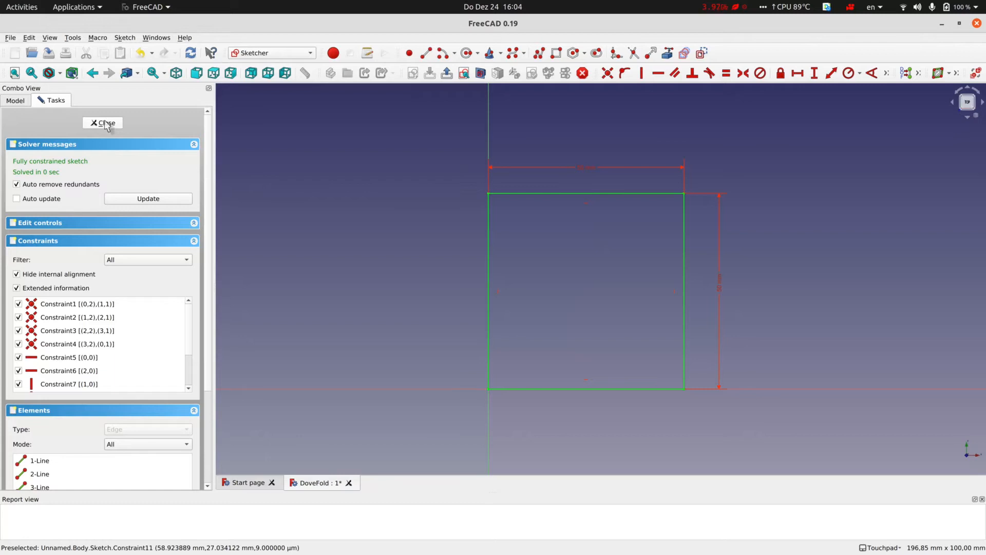
click(106, 124)
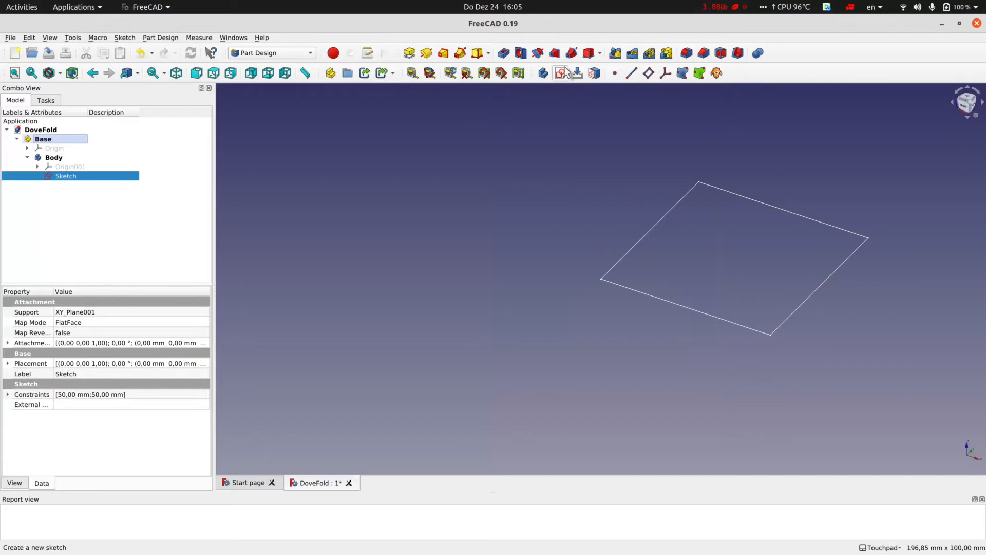
- Pad the square sketch to a thickness of 2 mm
click(409, 53)
text(2)
key(Return)
shift+middle_drag(393, 195, 304, 215)
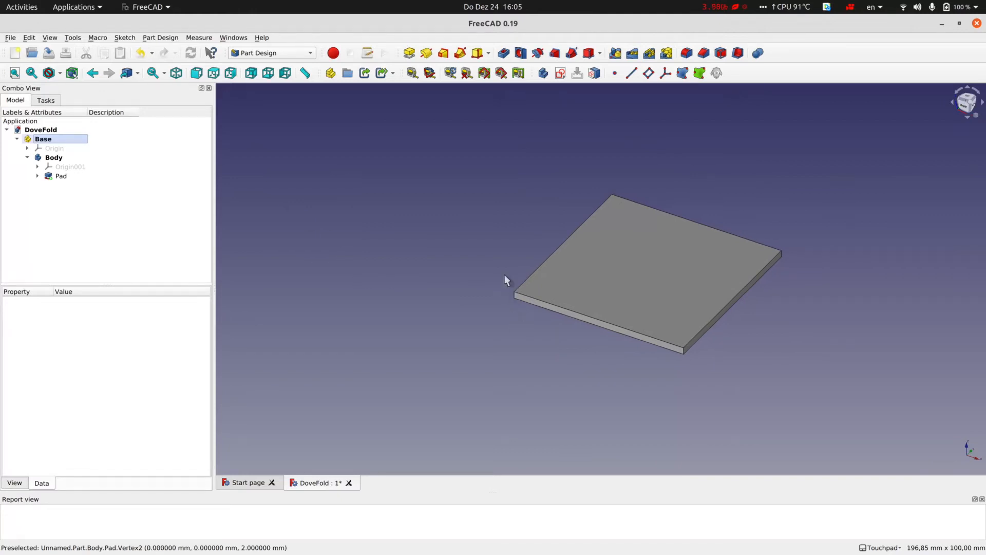
- Create a second part and nest it inside the Base part
middle_drag(504, 288, 601, 309)
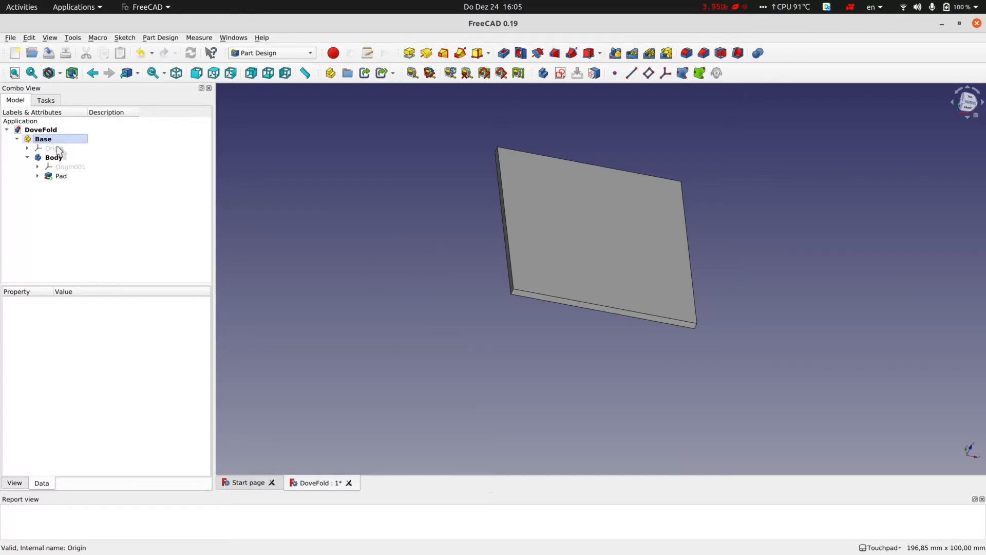
click(57, 131)
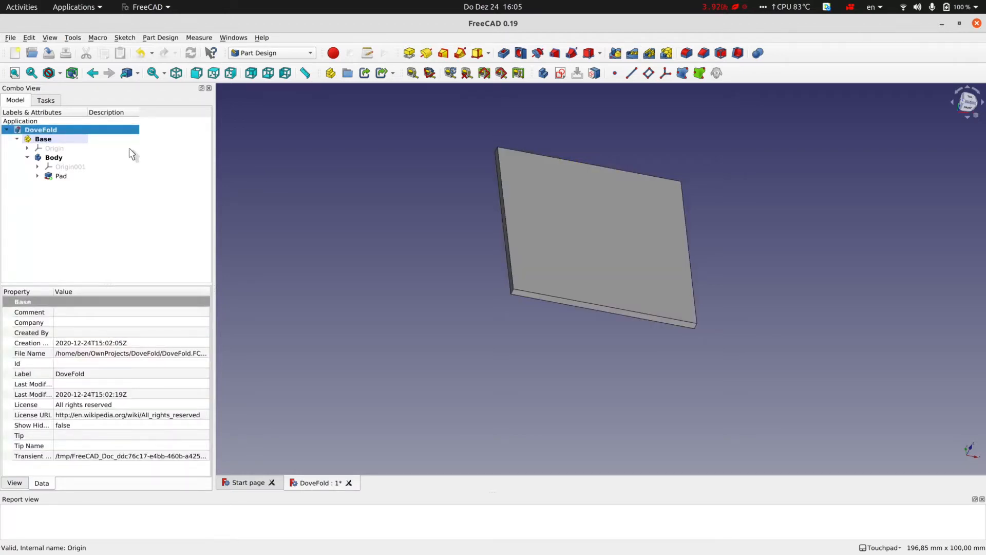
click(91, 137)
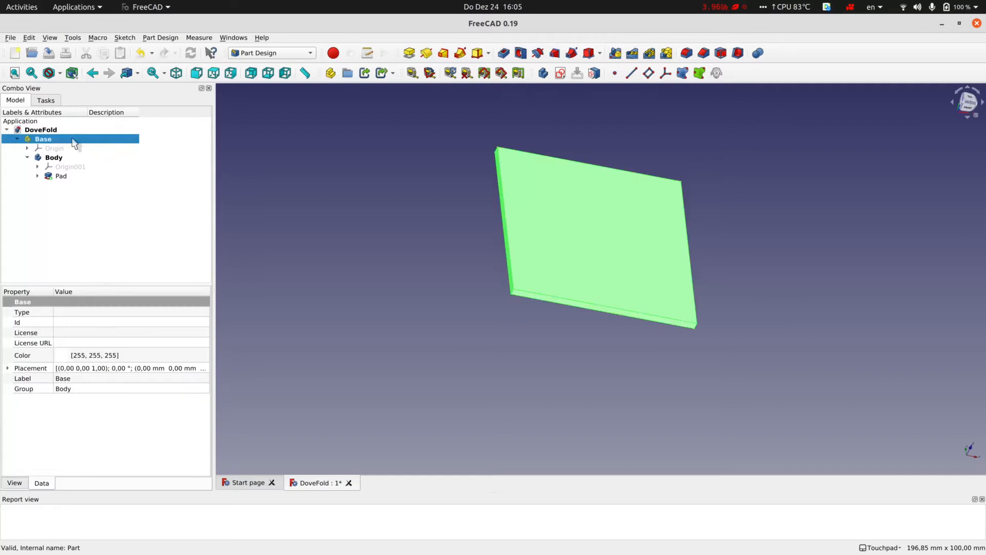
click(361, 119)
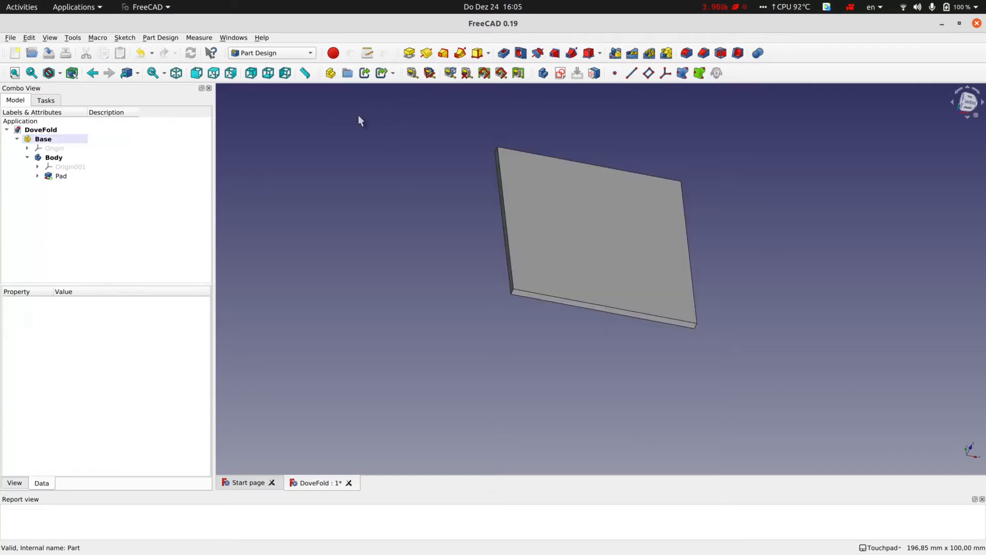
click(62, 141)
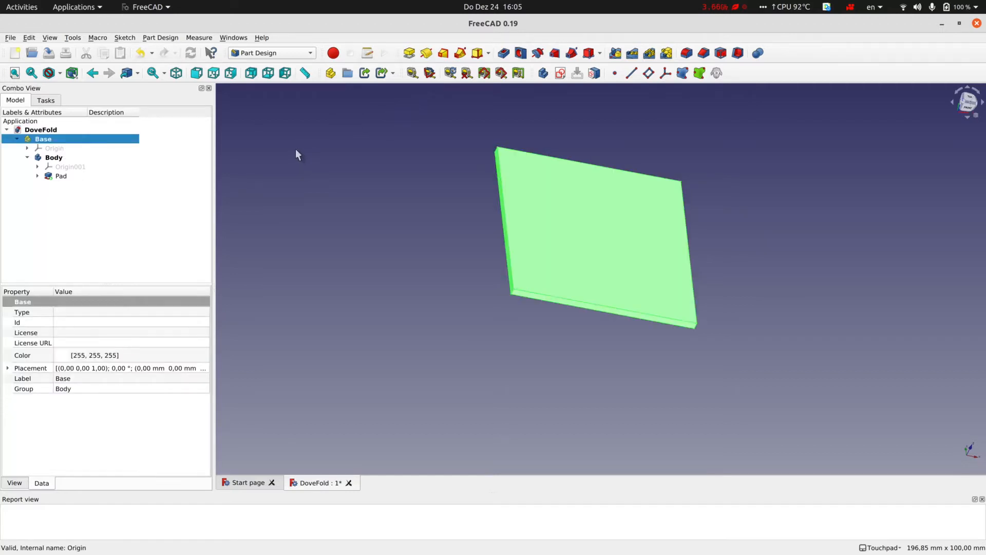
click(331, 75)
drag(43, 148, 45, 141)
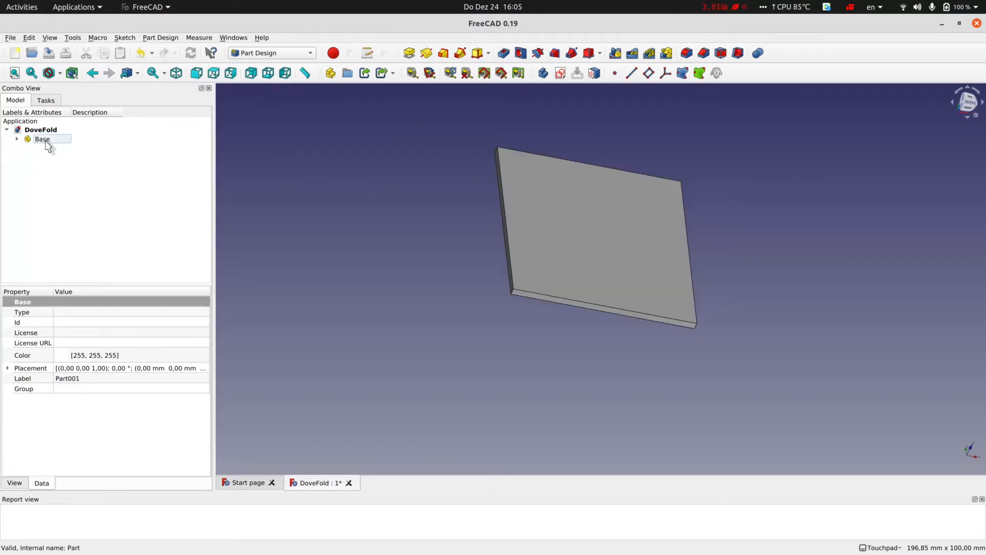
- Expand the Base part and its nested part, and select Base's origin to examine its axes and planes against the plate
click(16, 139)
click(27, 185)
click(51, 148)
middle_drag(338, 288, 289, 320)
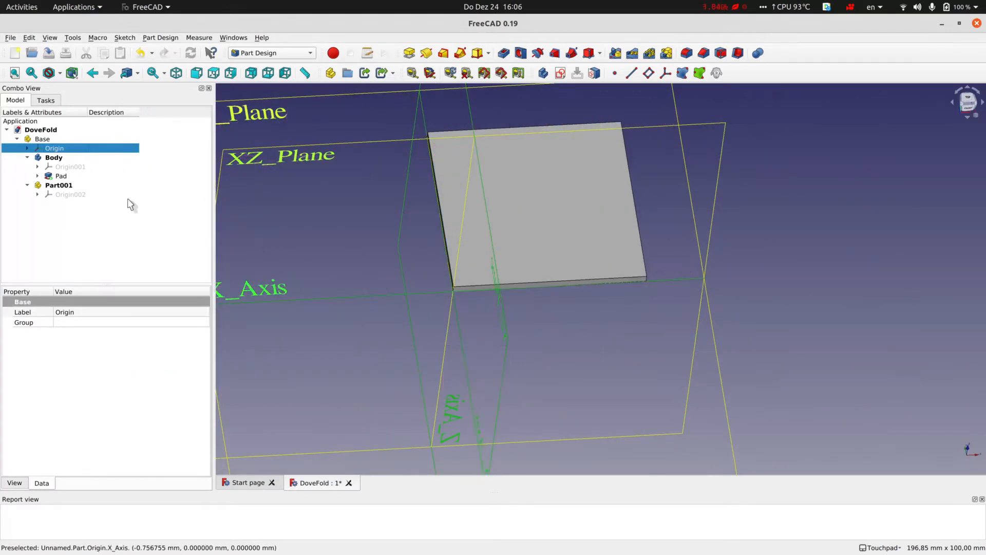
- Show Part001's origin to compare its axes and planes with the corner of the base plate, and hide it again
click(71, 194)
key(space)
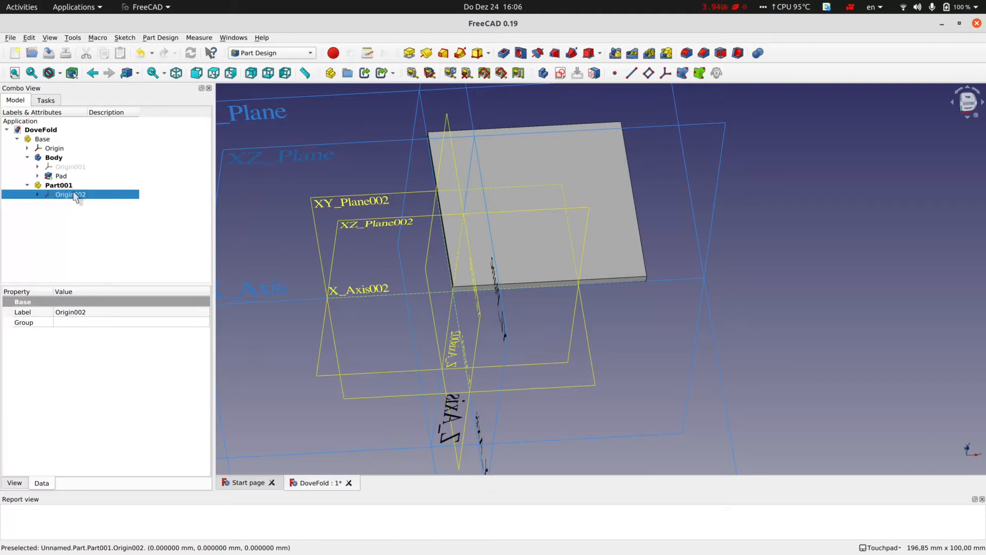
key(space)
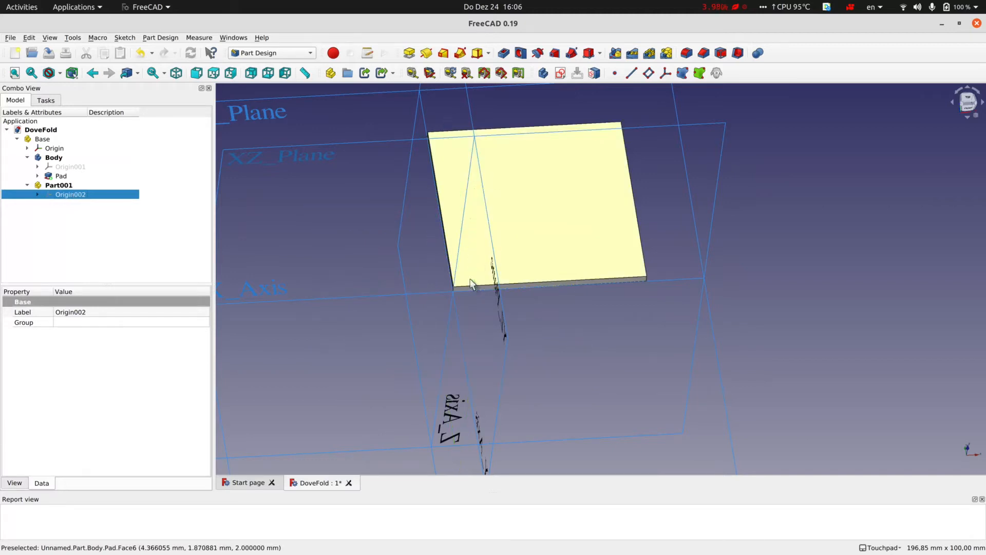
- Transform Part001 by 50 mm along the X axis to the far edge of the base plate, and show its origin there
click(65, 186)
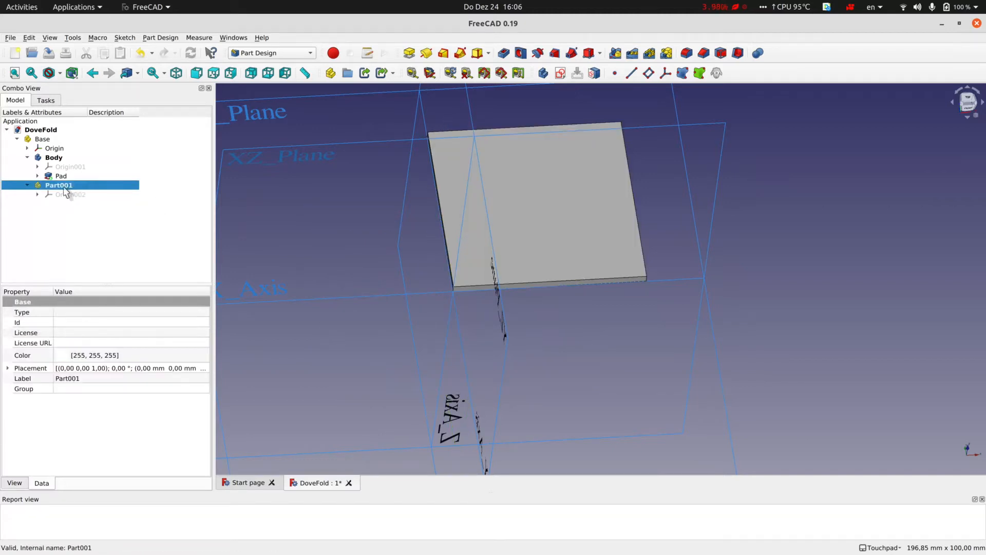
right_click(66, 191)
click(88, 205)
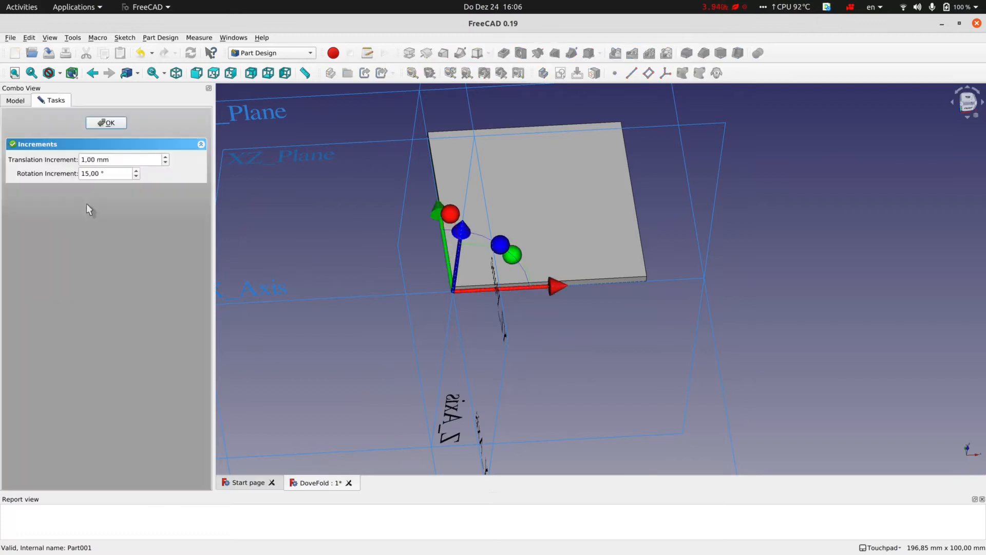
drag(559, 289, 751, 276)
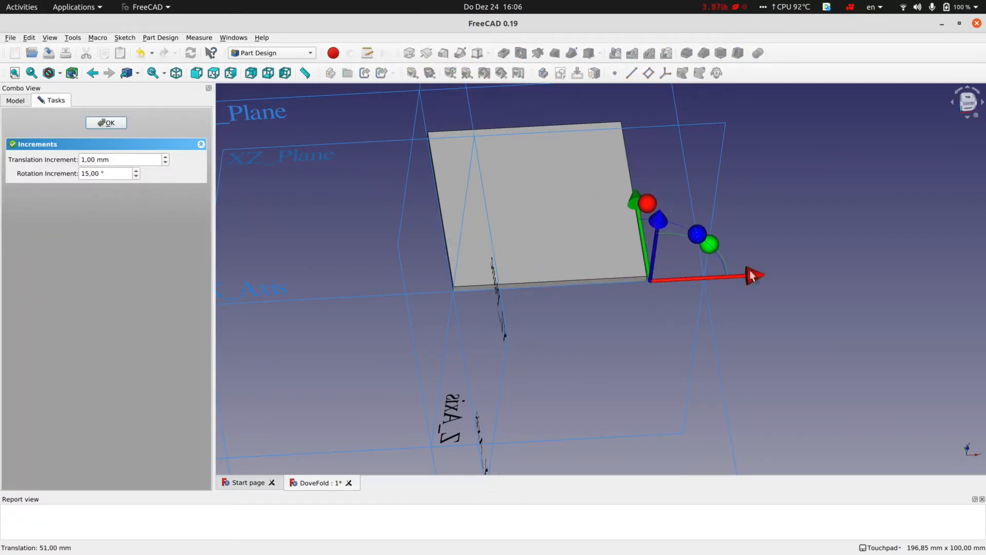
click(114, 123)
click(85, 195)
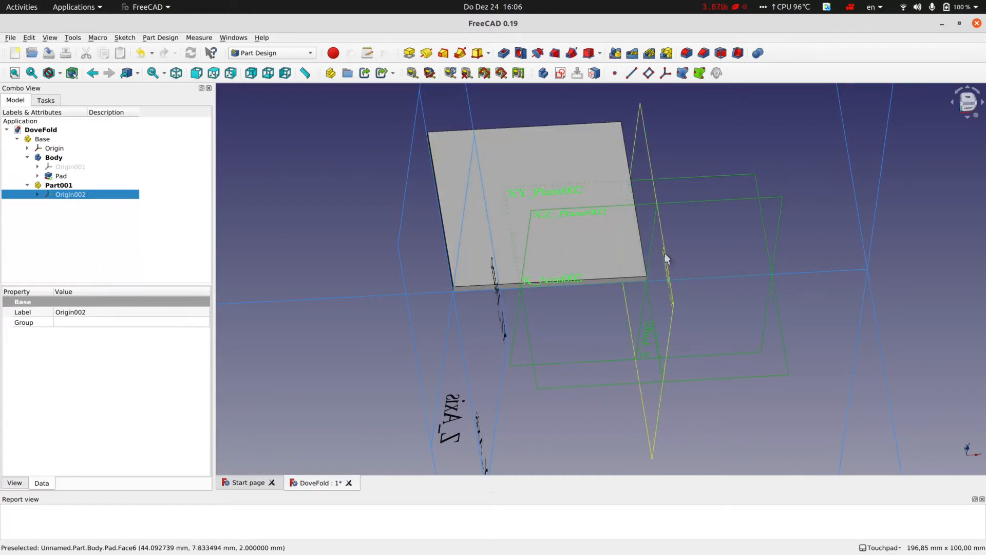
- Try out the fold by rotating the empty Part001 about its Y axis in two trials, returning the rotation to 0° each time
right_click(60, 187)
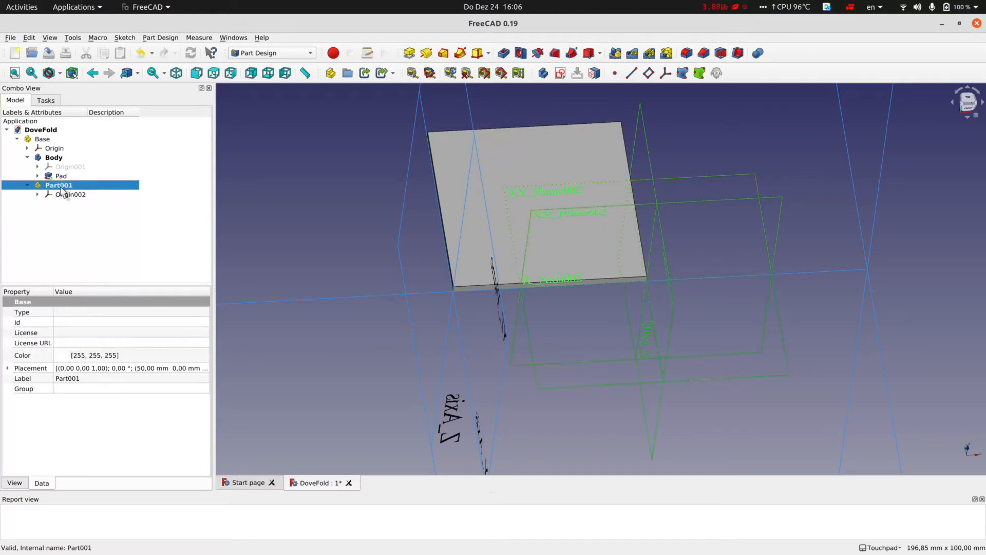
click(87, 204)
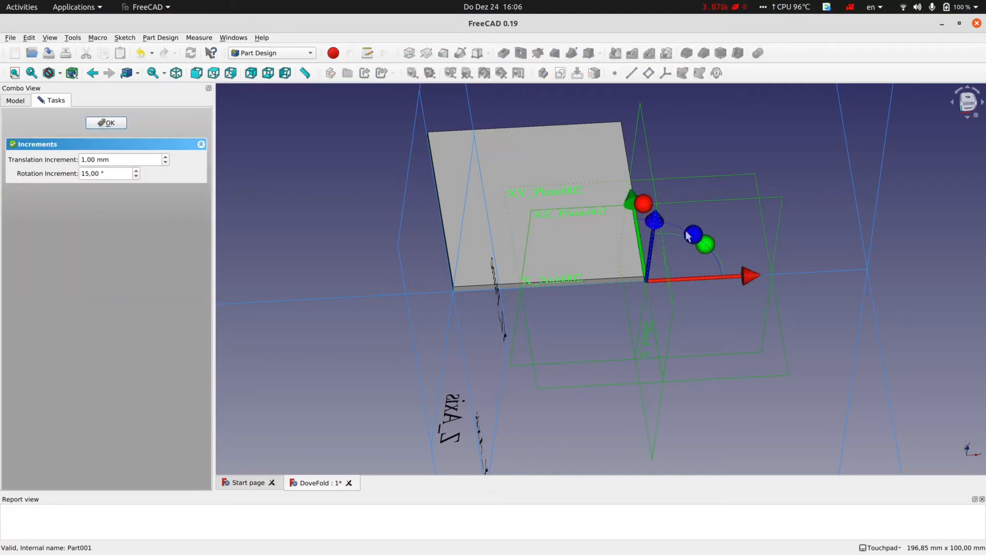
mouse_move(708, 250)
mouse_down()
mouse_move(639, 239)
mouse_move(668, 237)
mouse_move(706, 242)
mouse_move(636, 240)
mouse_move(766, 251)
mouse_move(802, 267)
mouse_move(707, 245)
mouse_up()
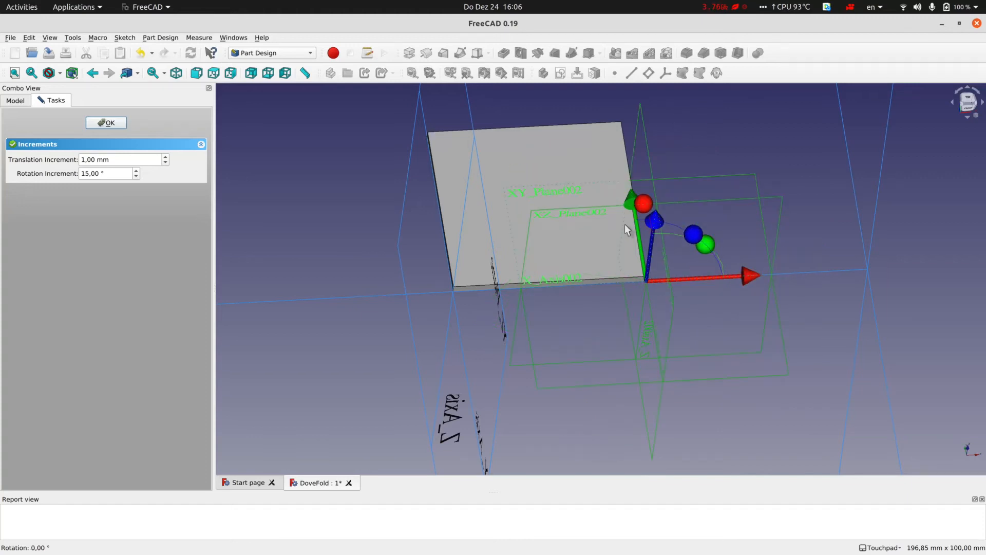
click(106, 123)
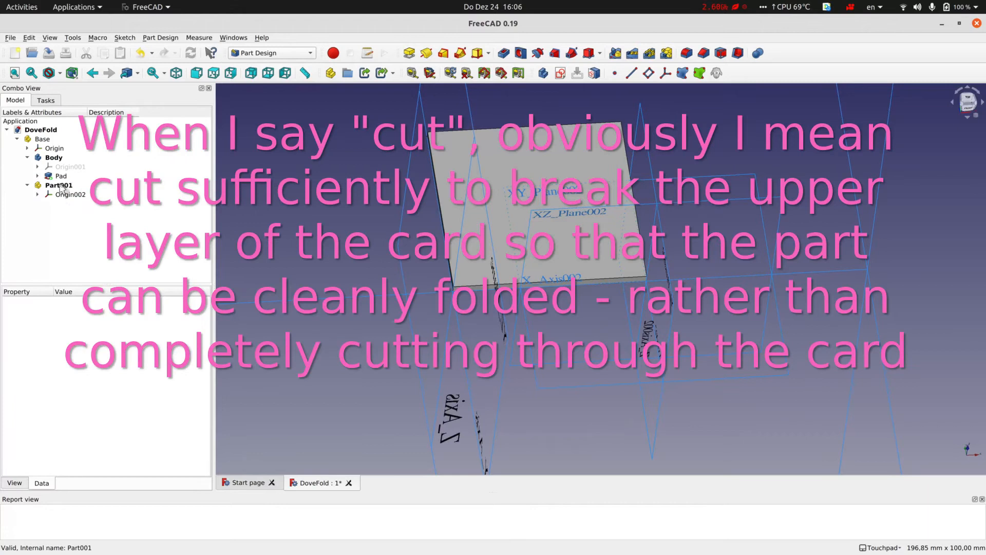
double_click(59, 184)
right_click(72, 184)
click(84, 200)
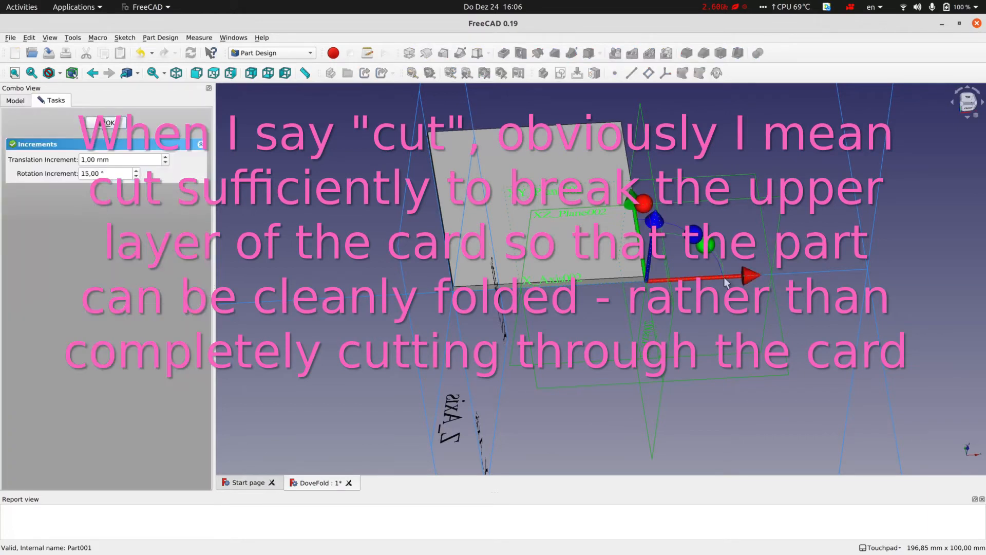
mouse_move(717, 252)
mouse_down()
mouse_move(722, 290)
mouse_move(712, 251)
mouse_up()
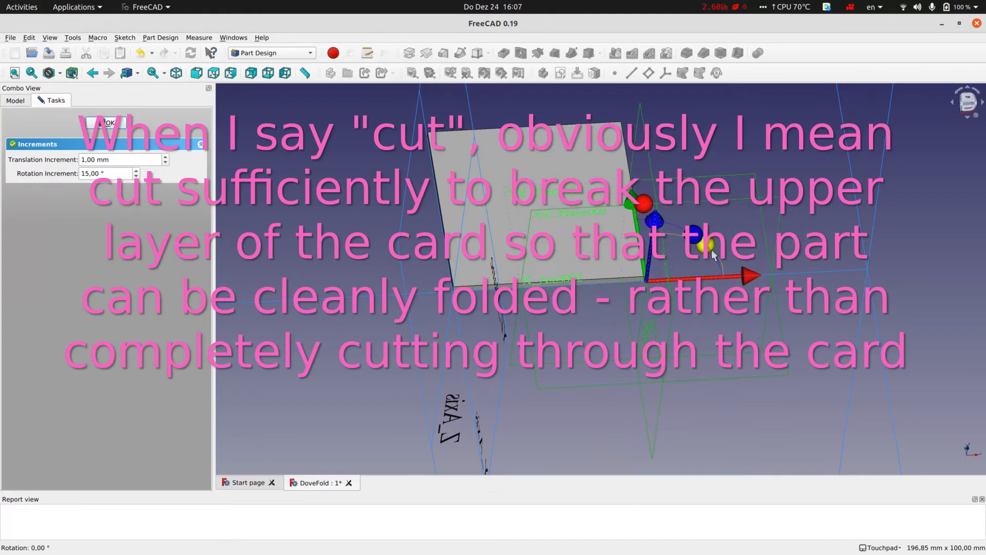
click(108, 122)
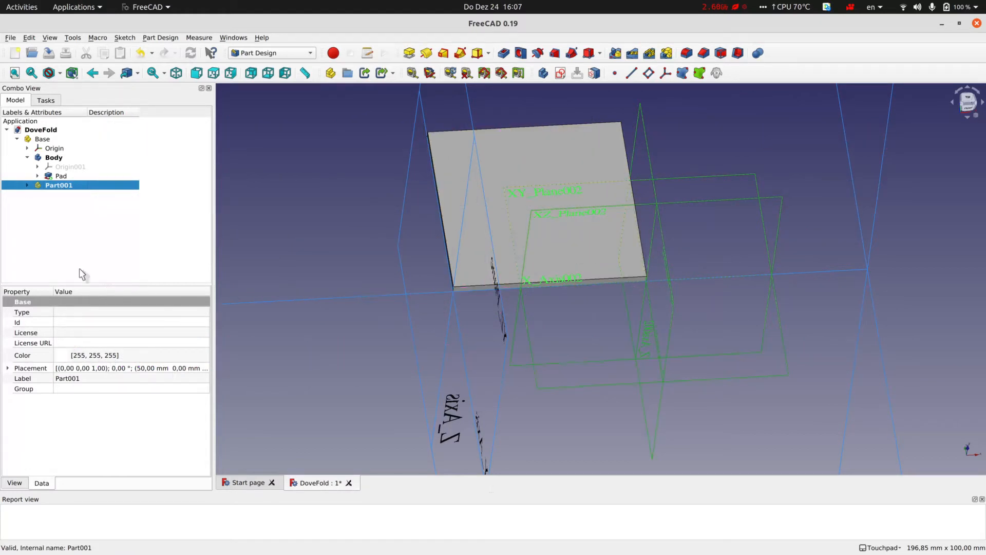
- Inspect Part001's placement and open the formula editor for its X position, closing it without entering an expression
click(7, 368)
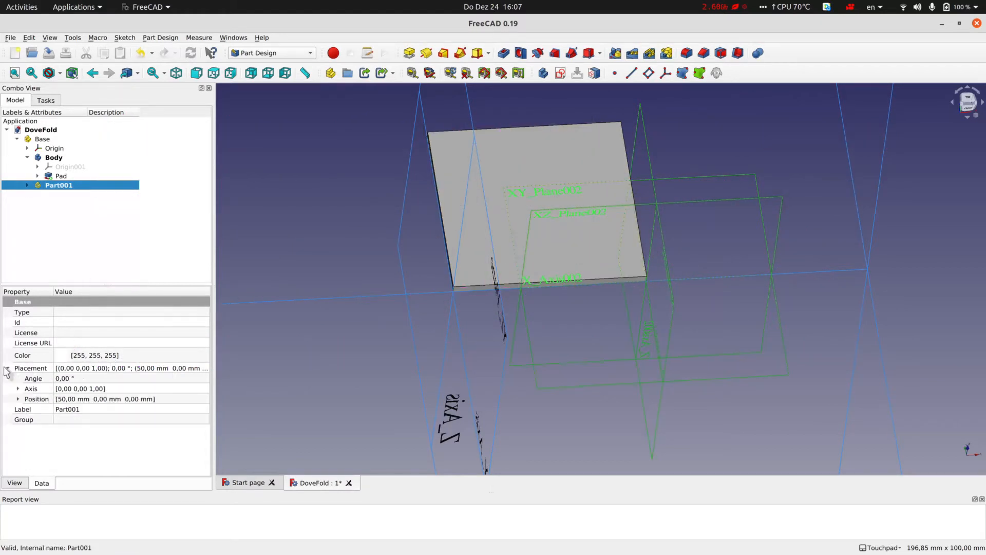
click(18, 398)
click(110, 410)
click(198, 408)
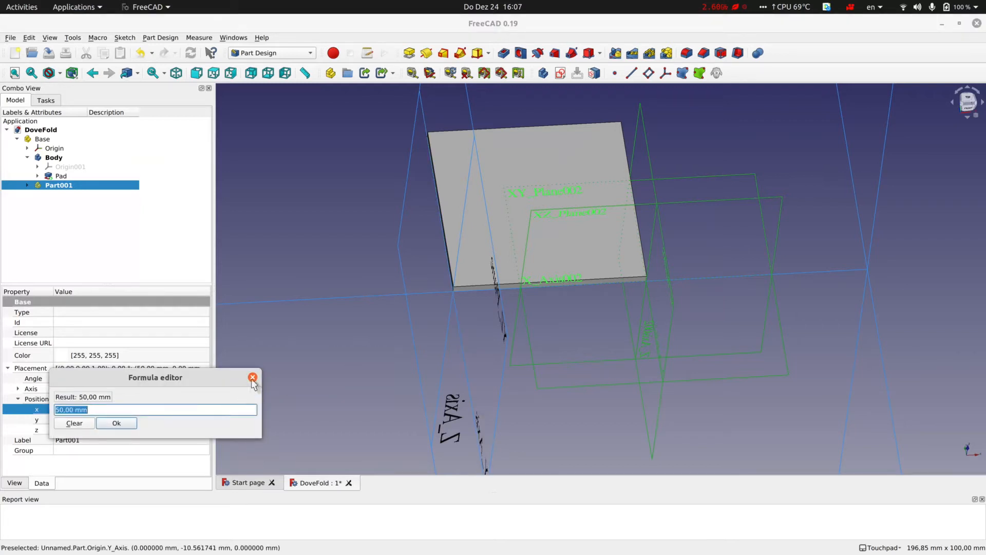
click(252, 378)
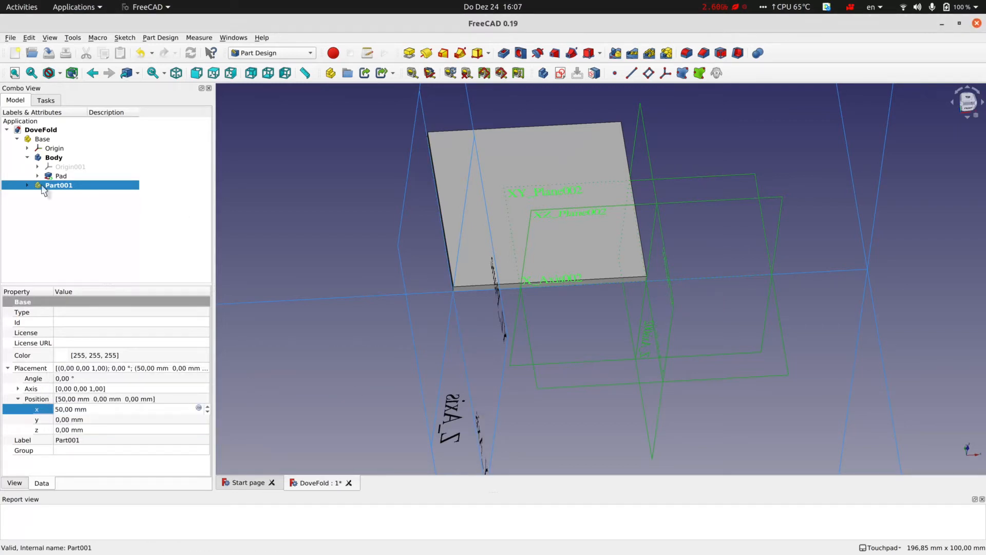
- Create a new body and nest it inside Part001
click(24, 186)
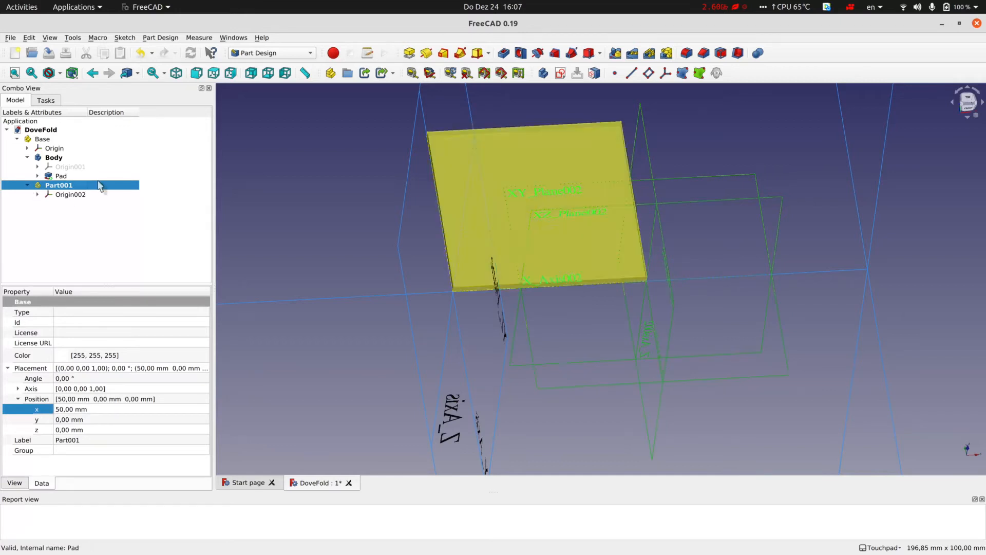
click(543, 77)
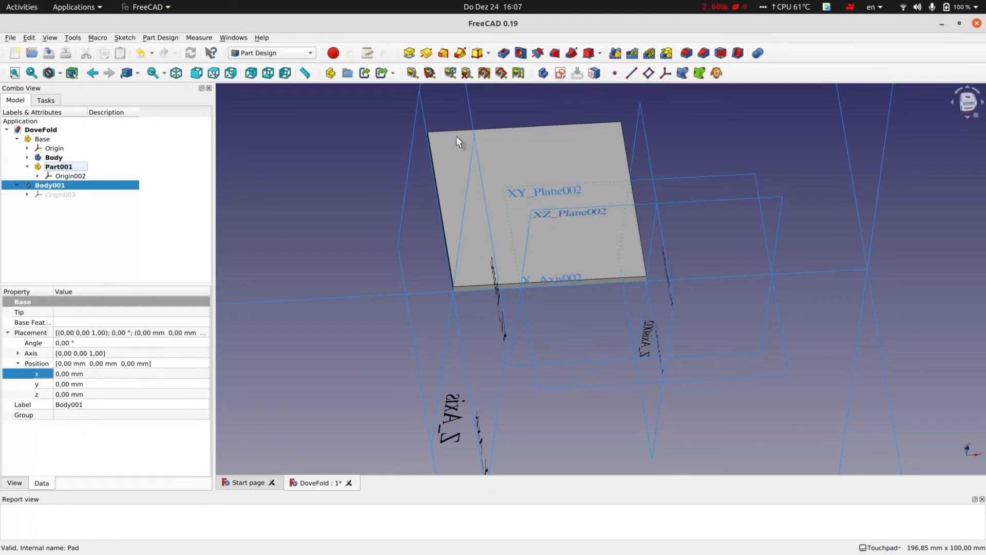
drag(51, 188, 61, 172)
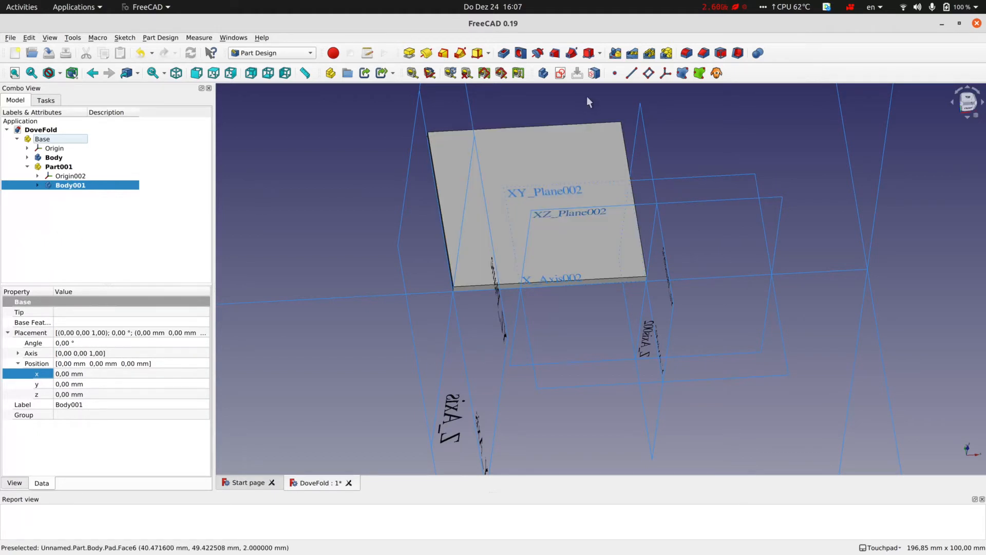
- Start a sketch on the new body's XY plane and draw a rectangle about 42 mm high from the origin
click(560, 74)
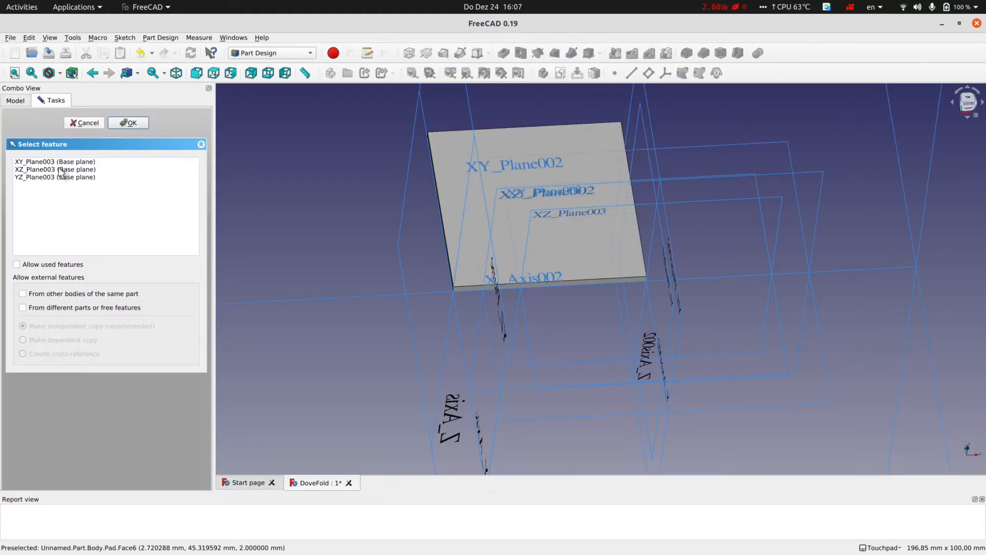
click(139, 124)
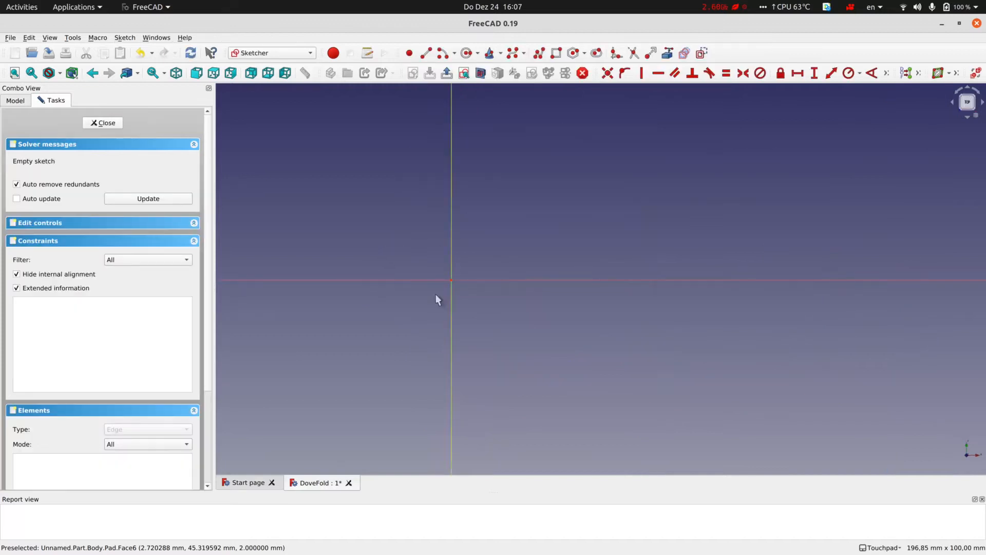
click(556, 53)
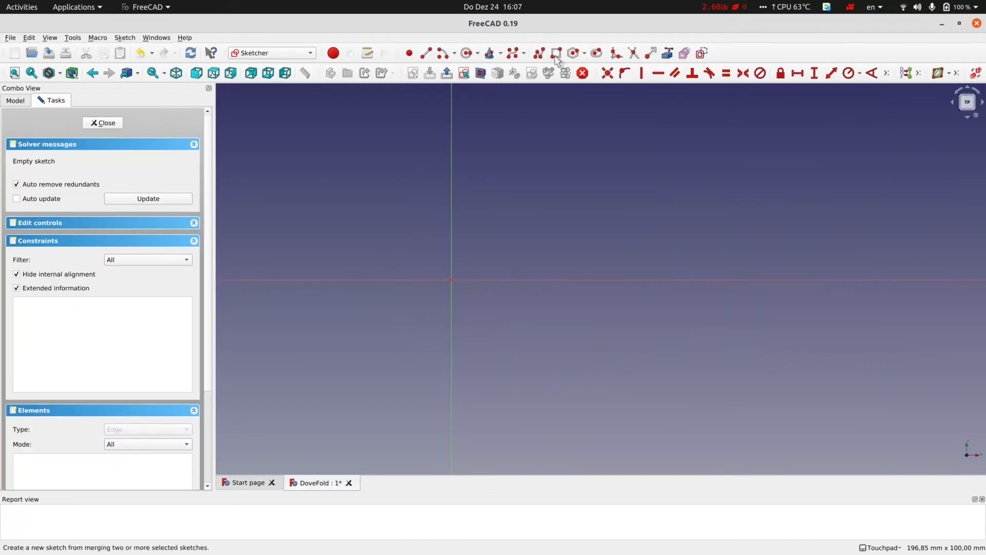
click(451, 280)
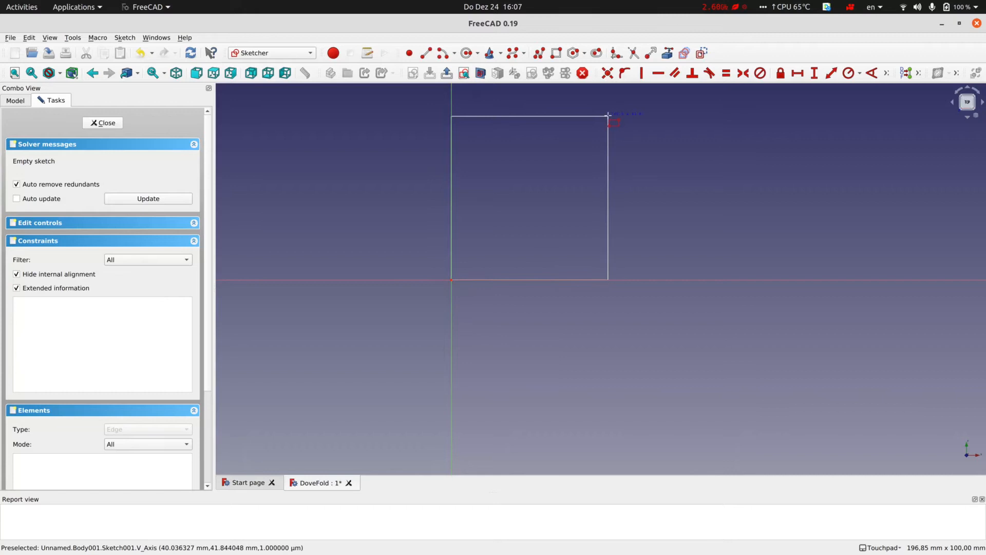
click(630, 115)
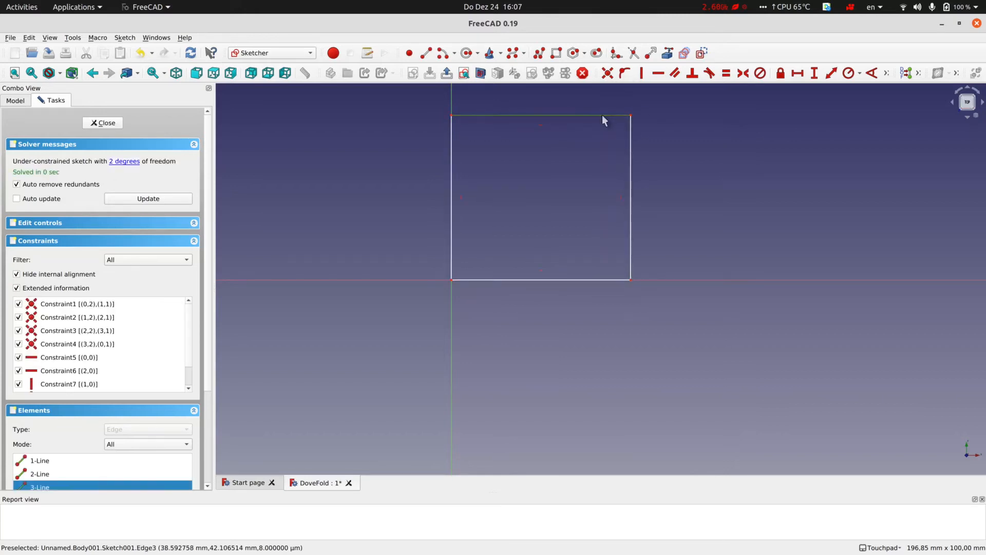
- Constrain the second rectangle's width and height to 50 mm each, and close the sketch
click(584, 114)
text(l)
text(5)
text(0)
key(Return)
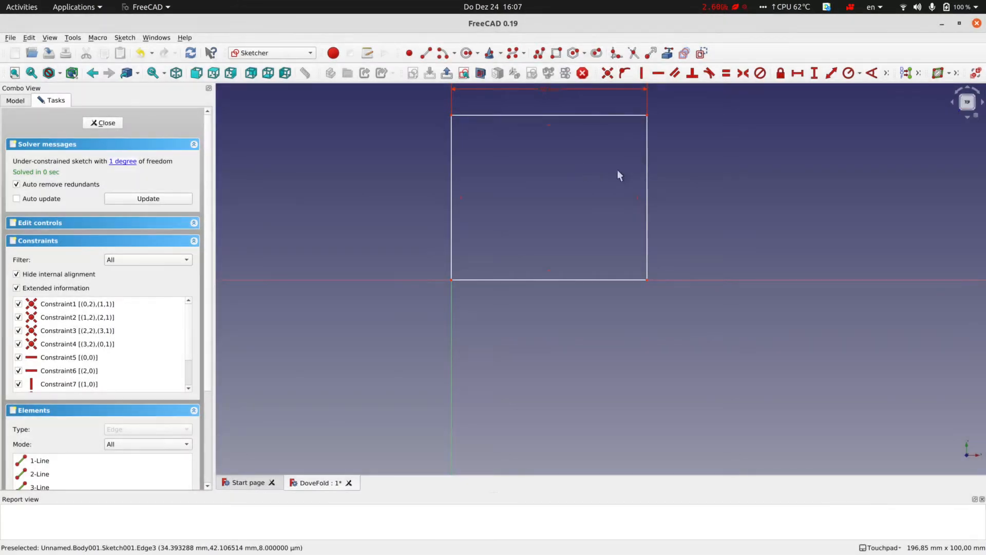
click(646, 165)
text(i50)
key(Return)
click(111, 125)
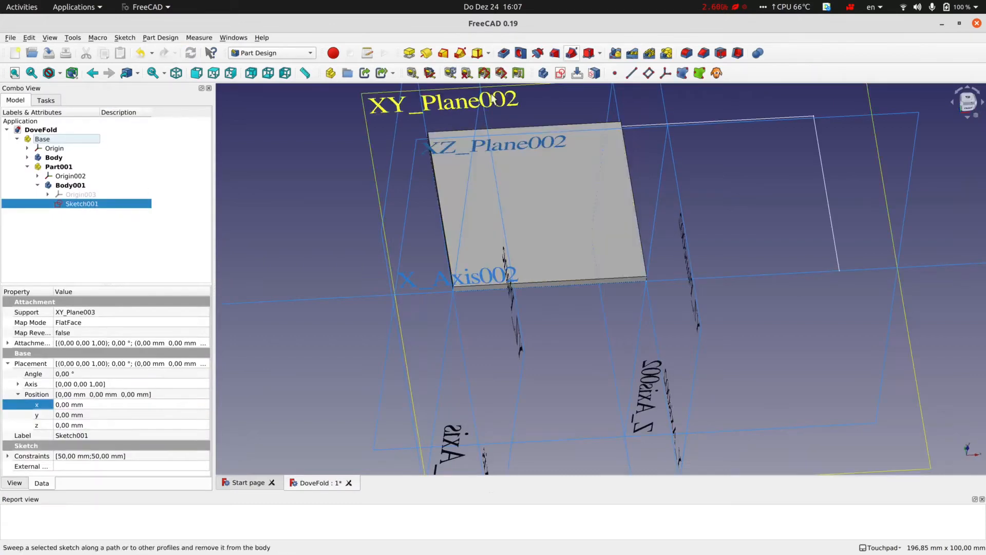
- Pad the new square in Part001 to a length of 2 mm
click(408, 53)
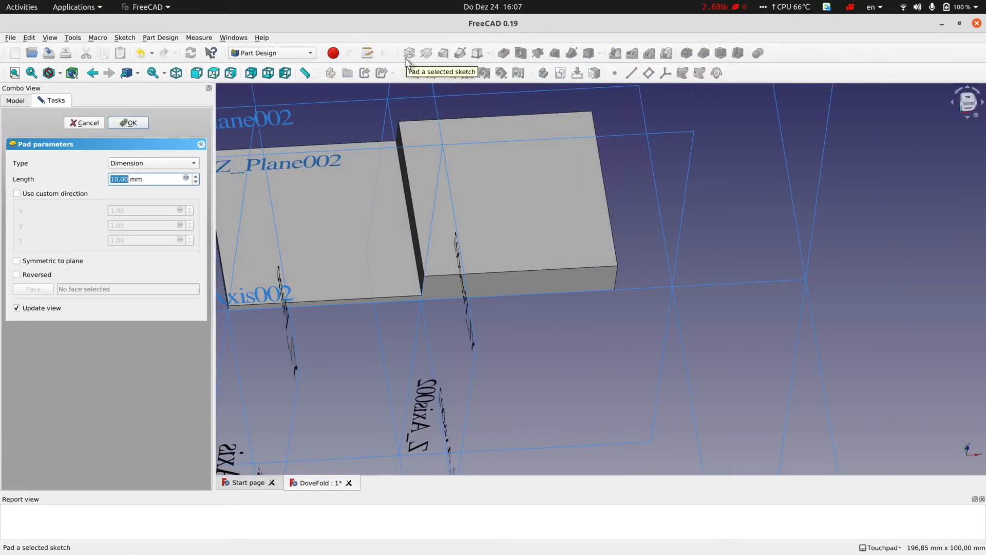
text(2)
key(Return)
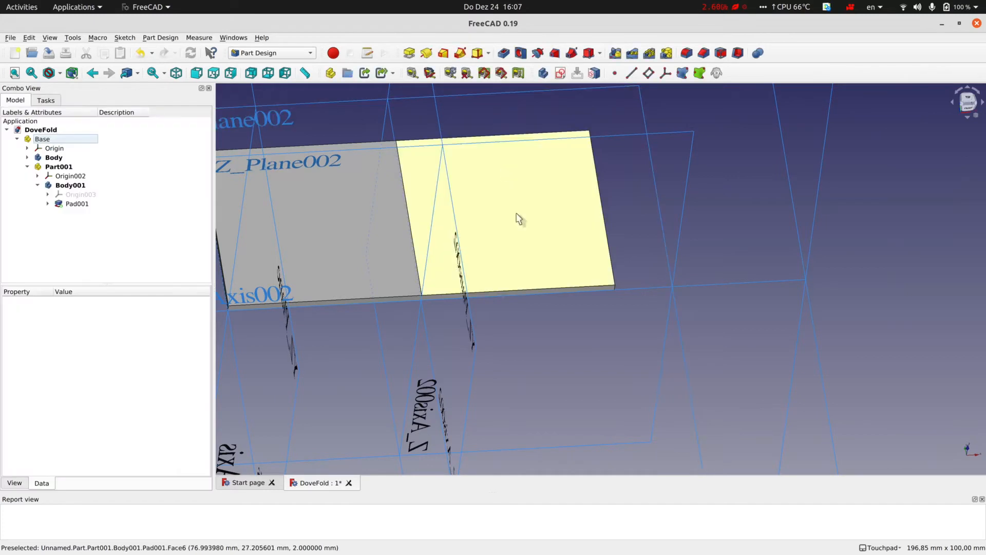
- Test the fold of the padded Part001 plate by rotating it about the shared edge, and return it to 0°
click(54, 167)
right_click(54, 167)
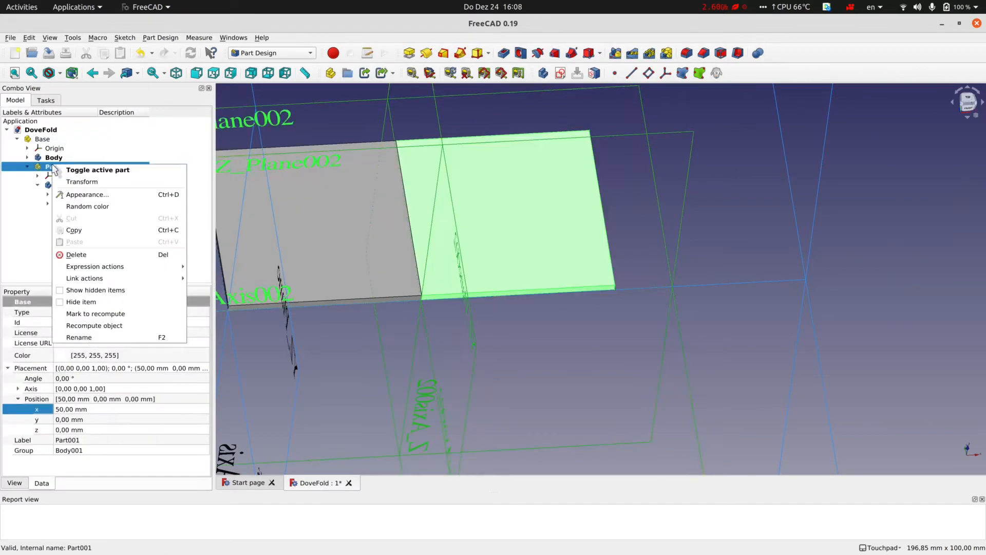
click(83, 181)
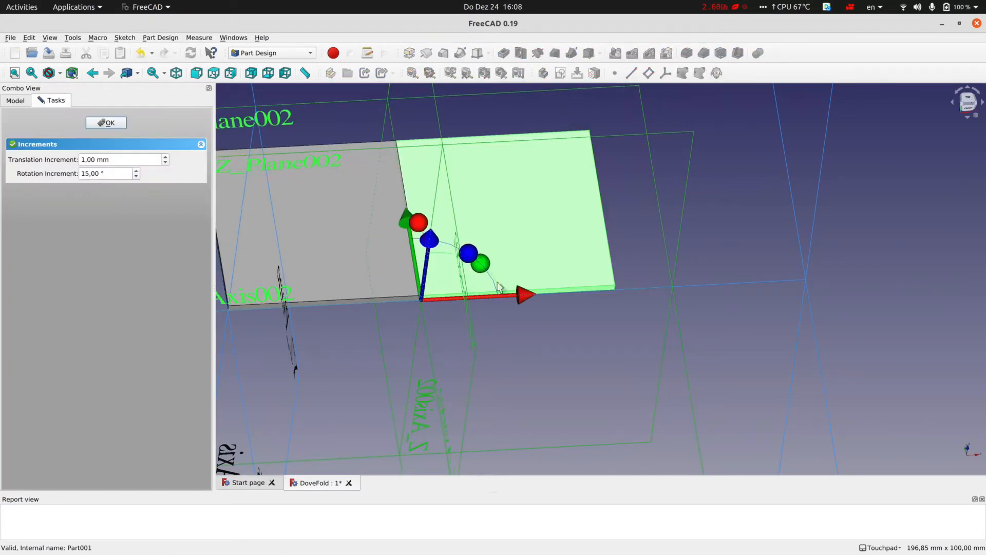
drag(485, 269, 513, 264)
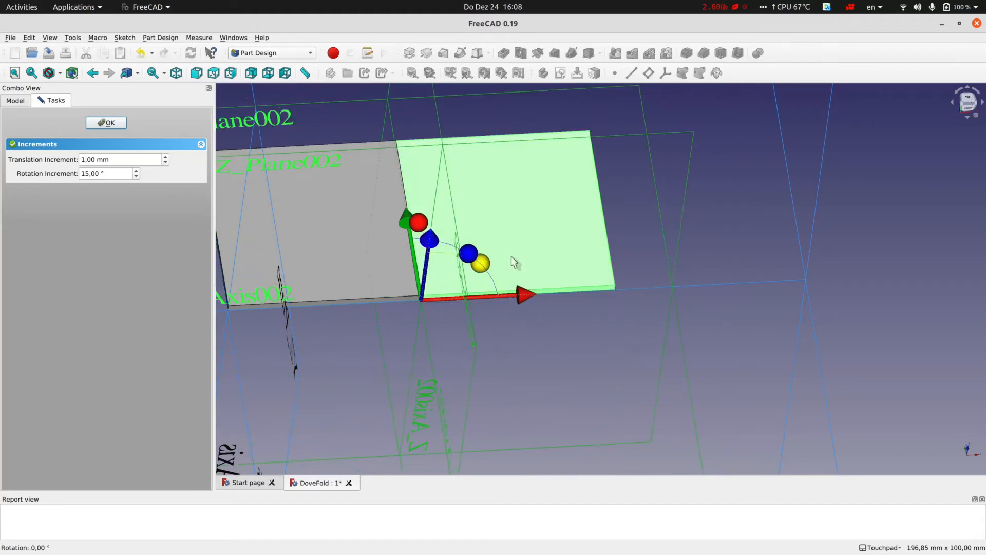
click(108, 124)
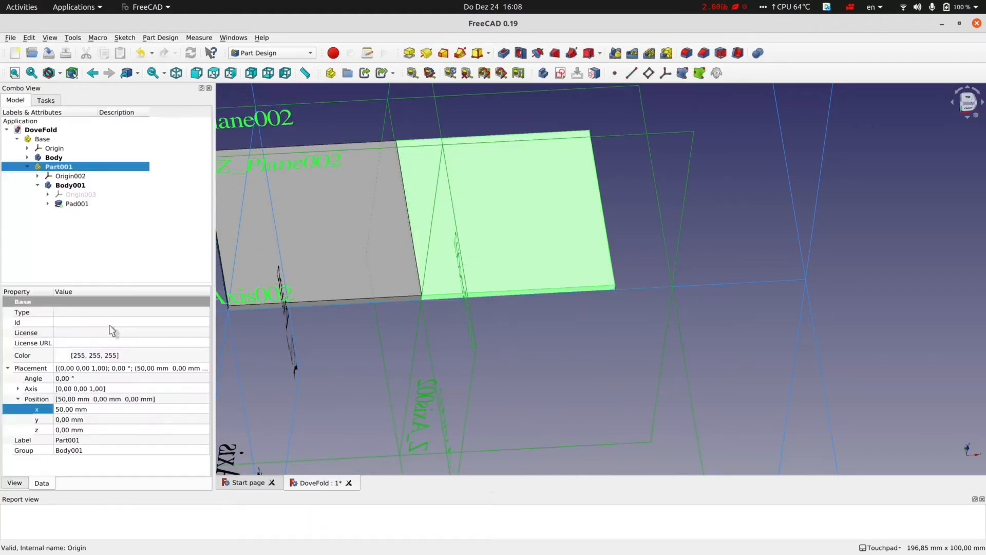
- Hide the origins of Base and Part001 and collapse Part001, ending with Base selected
click(54, 148)
click(62, 176)
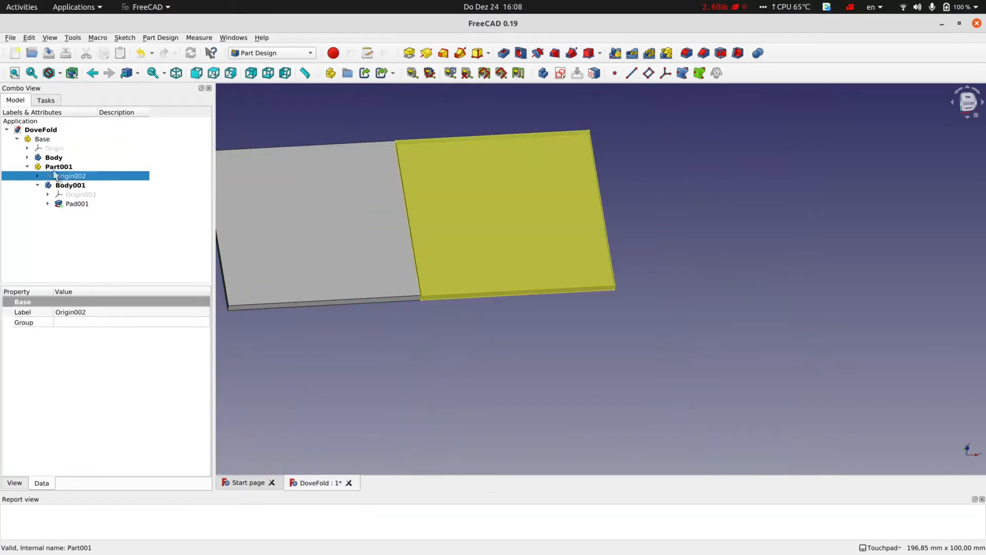
click(28, 166)
click(51, 167)
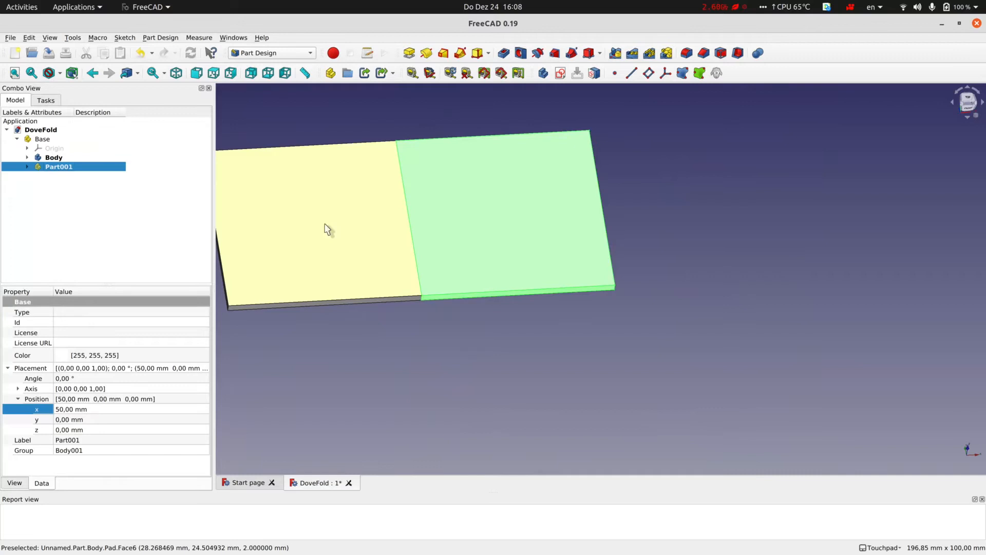
click(43, 140)
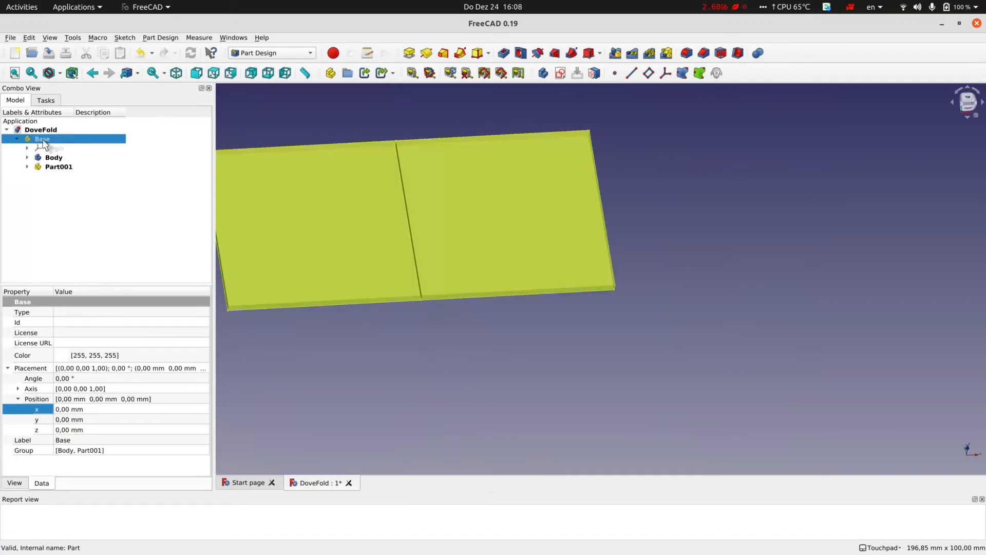
- Add another standard part and nest it inside Base
right_click(43, 144)
click(62, 147)
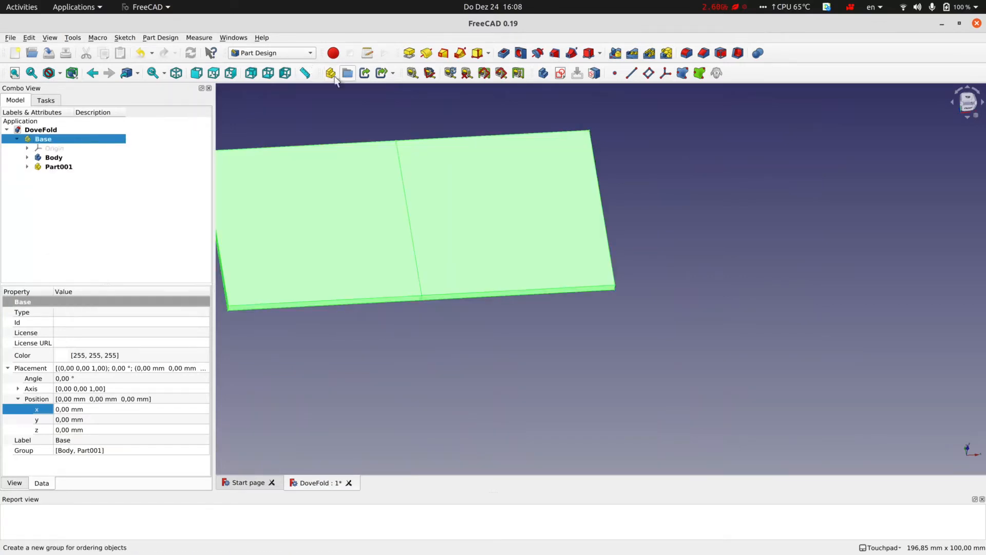
click(330, 75)
drag(39, 150, 34, 141)
click(17, 139)
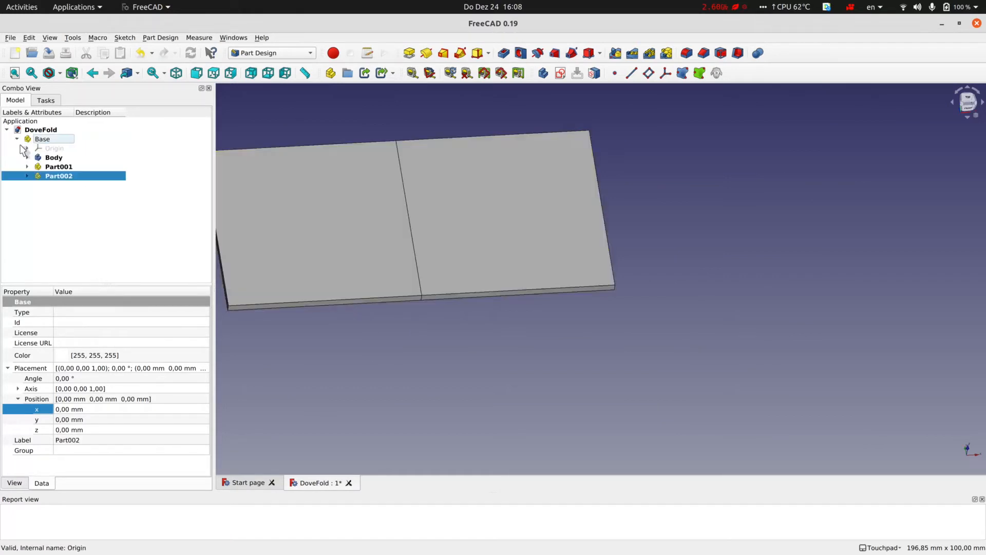
- Expand Part002 and show its origin planes and axes
click(27, 176)
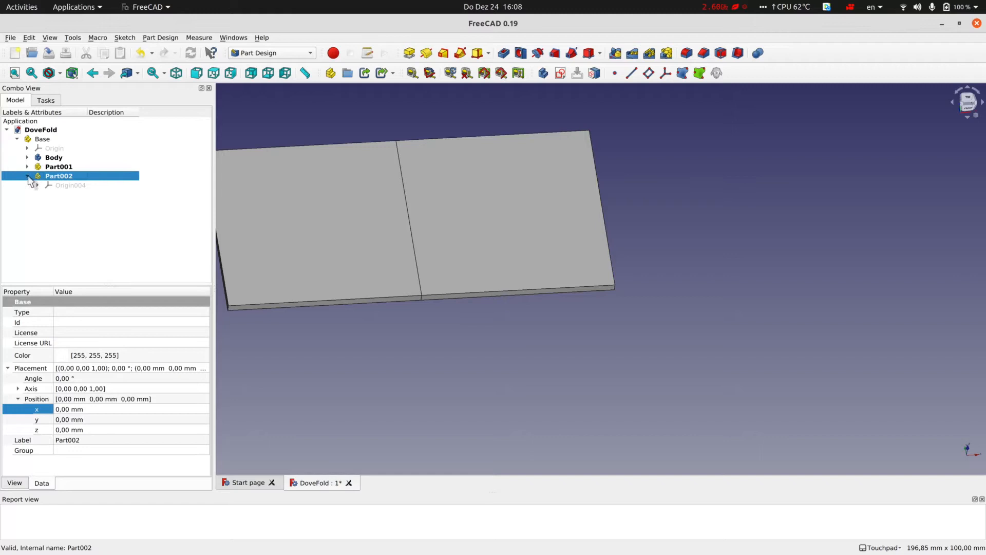
click(54, 185)
key(space)
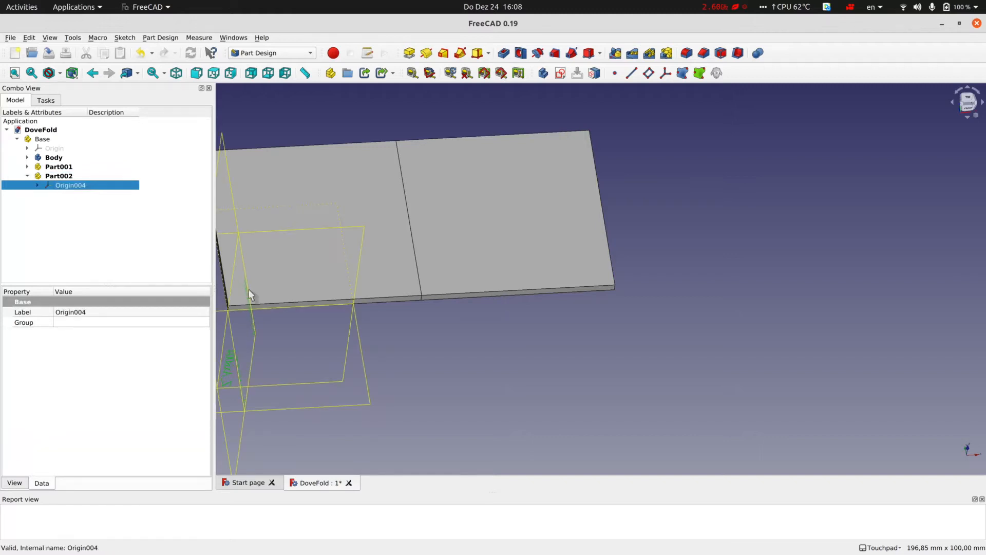
shift+middle_drag(298, 319, 524, 313)
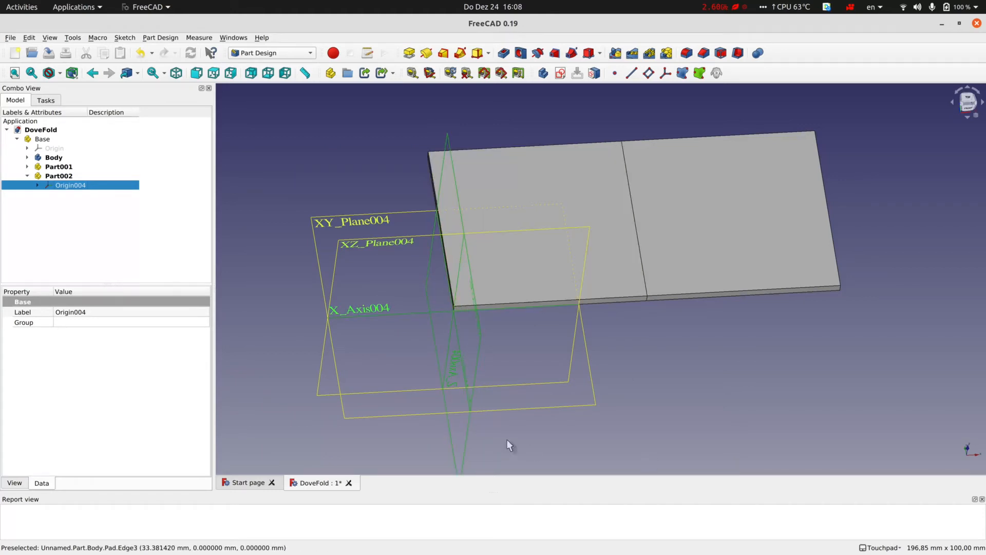
- Make Part002 the active part and add a new body inside it
right_click(72, 175)
click(83, 180)
right_click(63, 178)
click(74, 181)
click(68, 168)
key(space)
key(space)
click(66, 176)
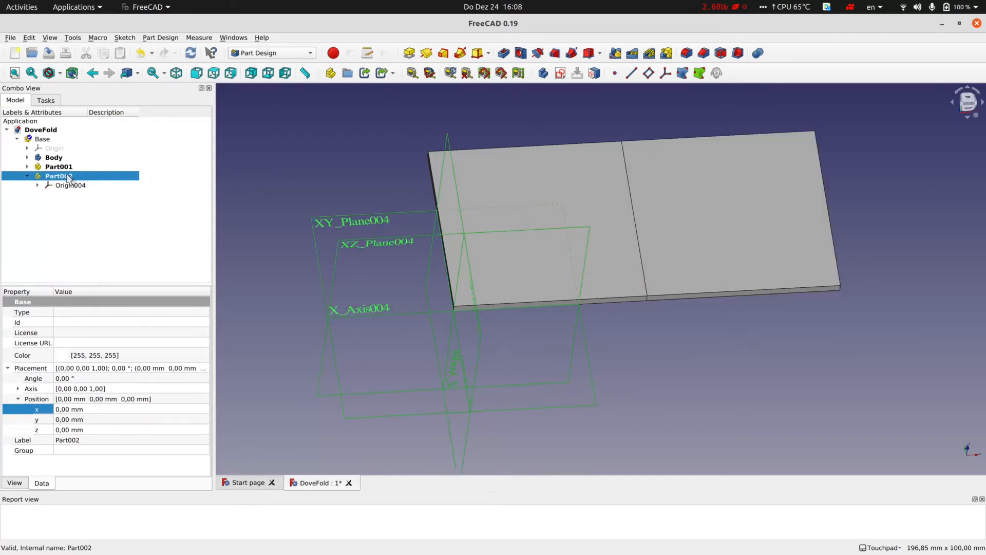
click(542, 73)
mouse_move(67, 195)
mouse_down()
mouse_move(66, 177)
mouse_move(68, 185)
mouse_up()
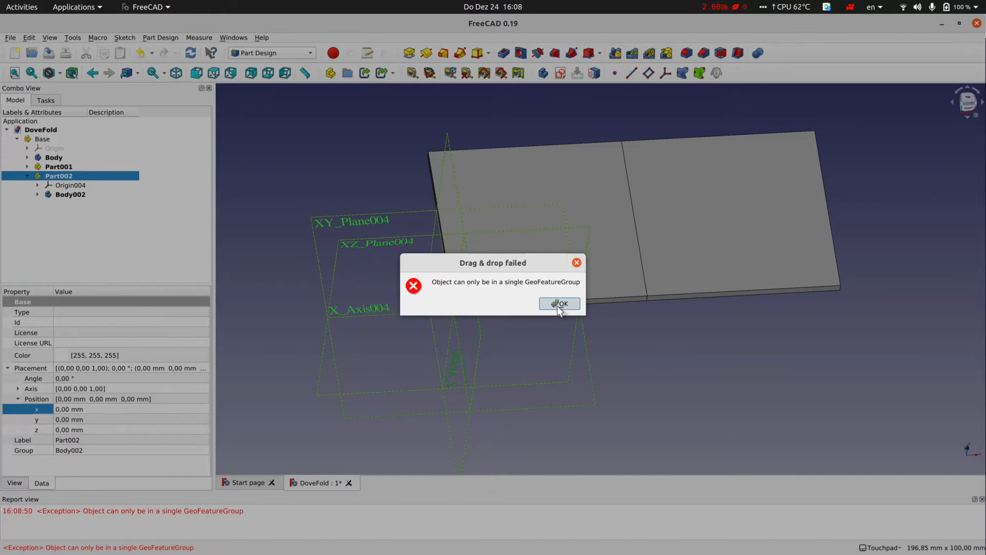
click(558, 304)
- Sketch a rectangle about 49 × 45 mm on Body002's XY plane, with its upper-left corner at the origin
click(63, 195)
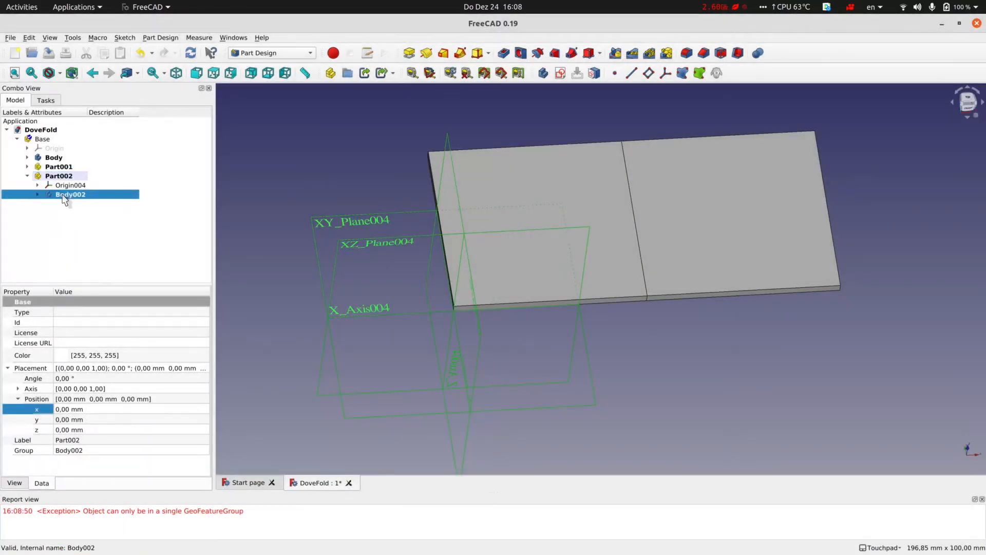
click(560, 74)
click(84, 162)
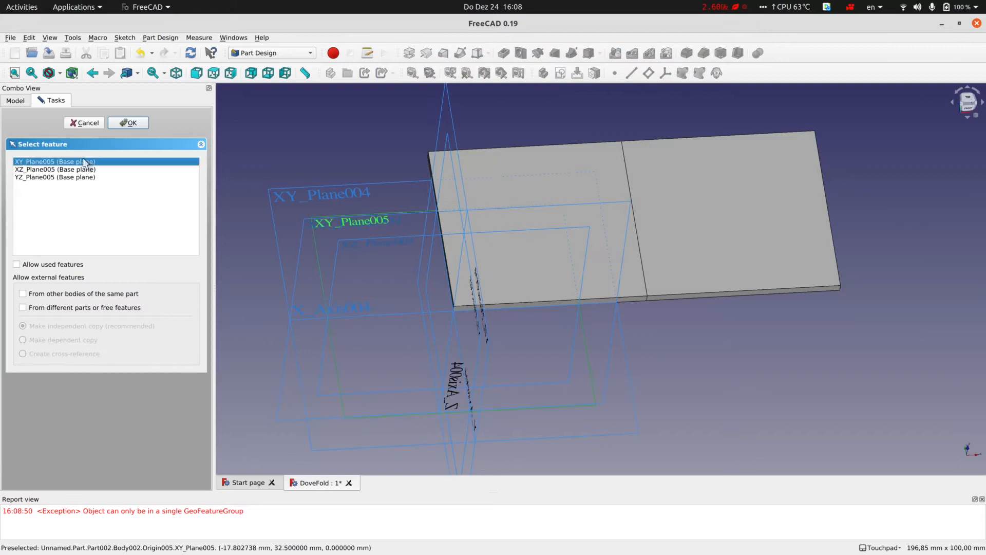
click(123, 123)
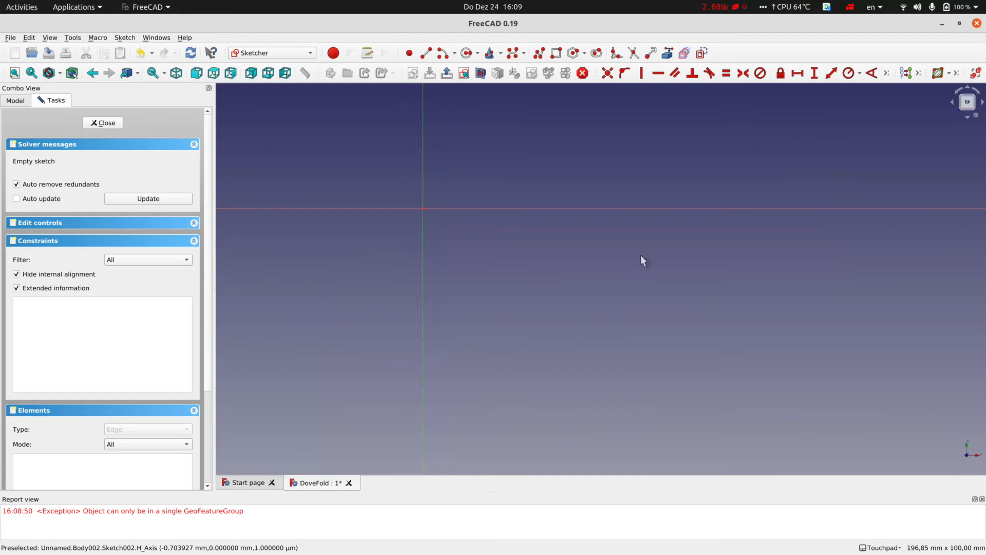
click(555, 53)
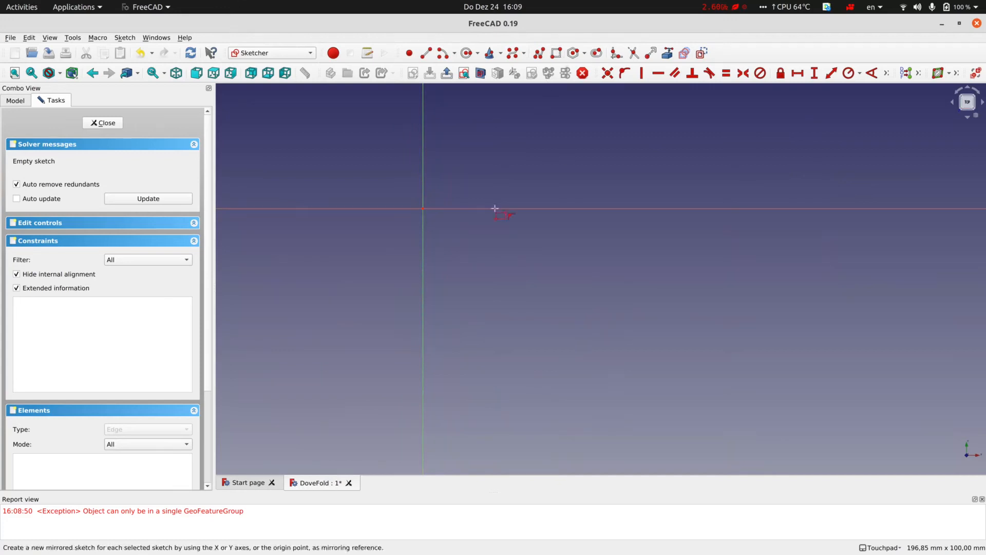
click(423, 208)
click(614, 384)
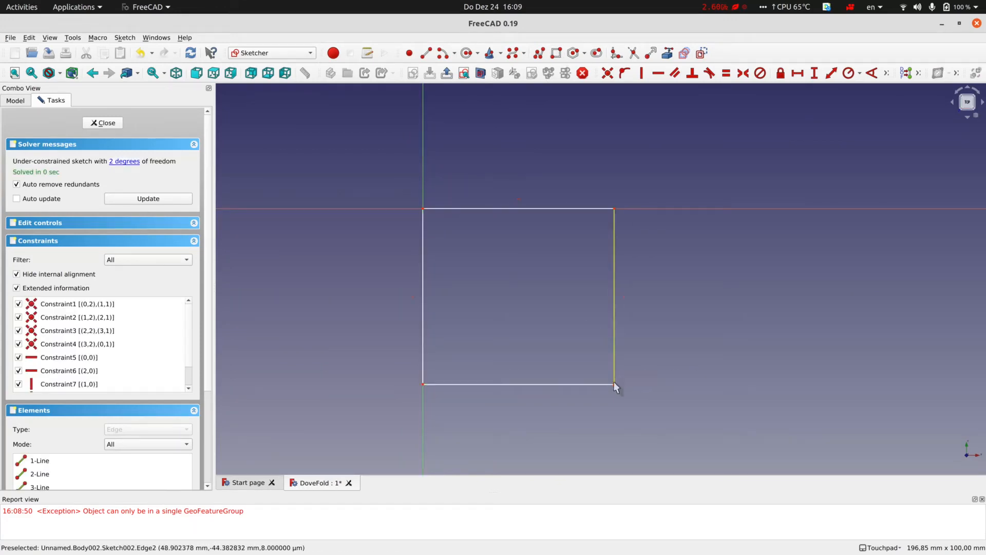
- Constrain the lower edge of the rectangle to a horizontal length of 50 mm
click(559, 383)
text(l)
text(50)
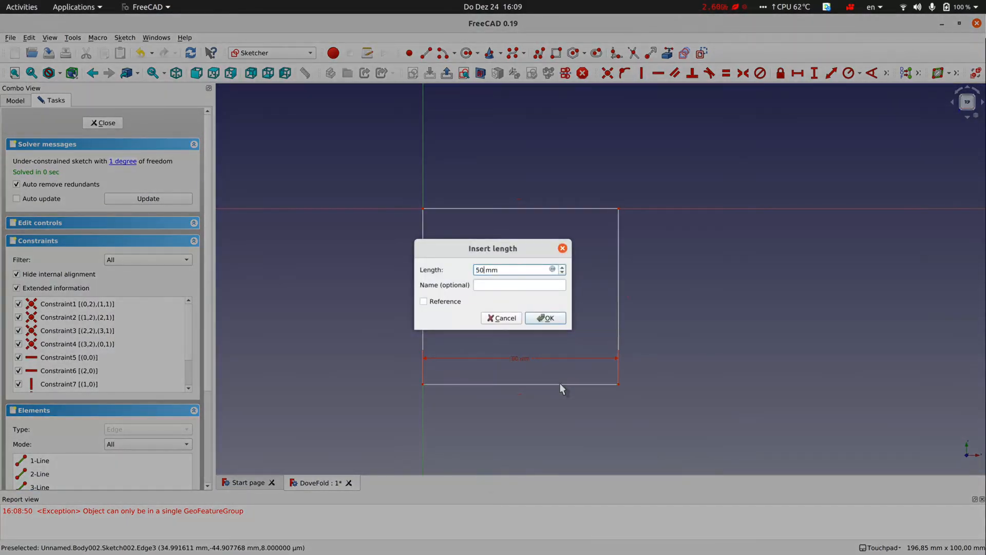
key(Return)
- Try to apply a horizontal 50 mm distance to the rectangle's right vertical edge
click(618, 288)
text(l50)
key(Return)
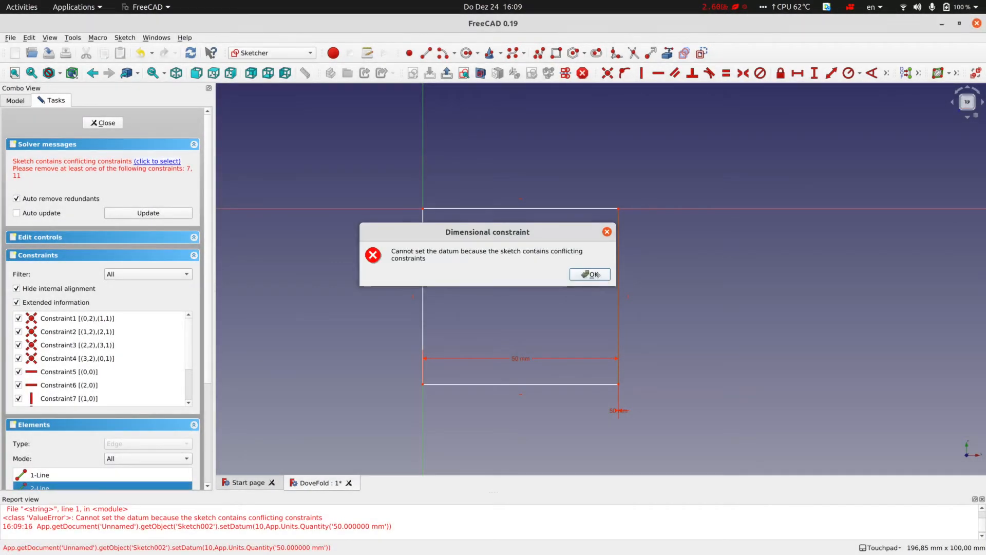
click(591, 275)
- Constrain the rectangle's height to 50 mm, place both dimensions outside its outline, and close the sketch
click(598, 290)
text(i50)
key(Return)
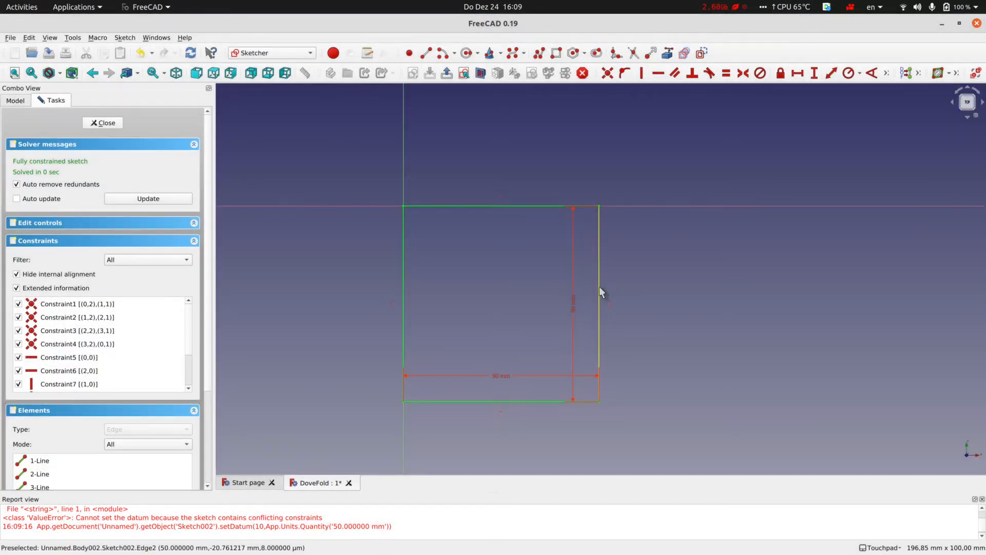
drag(576, 302, 630, 307)
drag(508, 377, 519, 431)
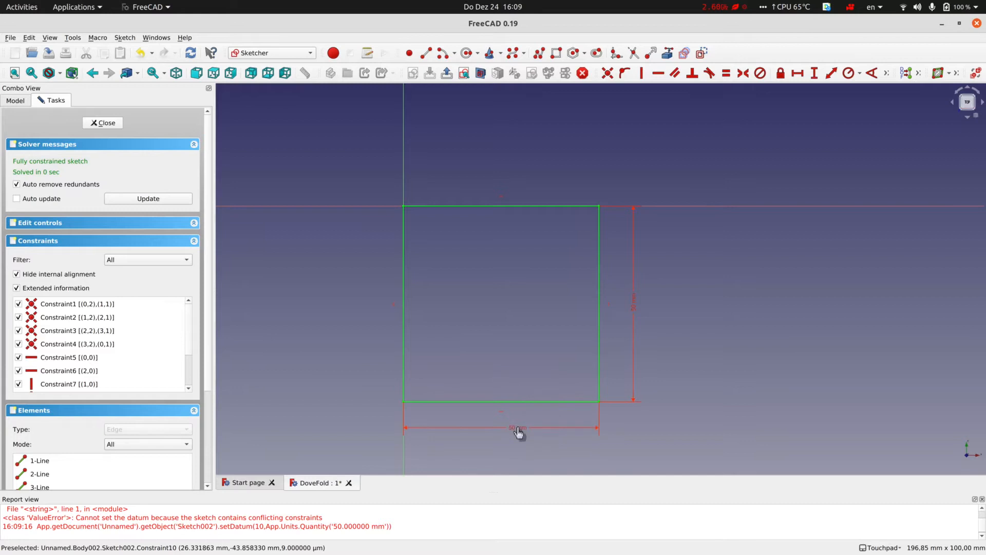
click(105, 125)
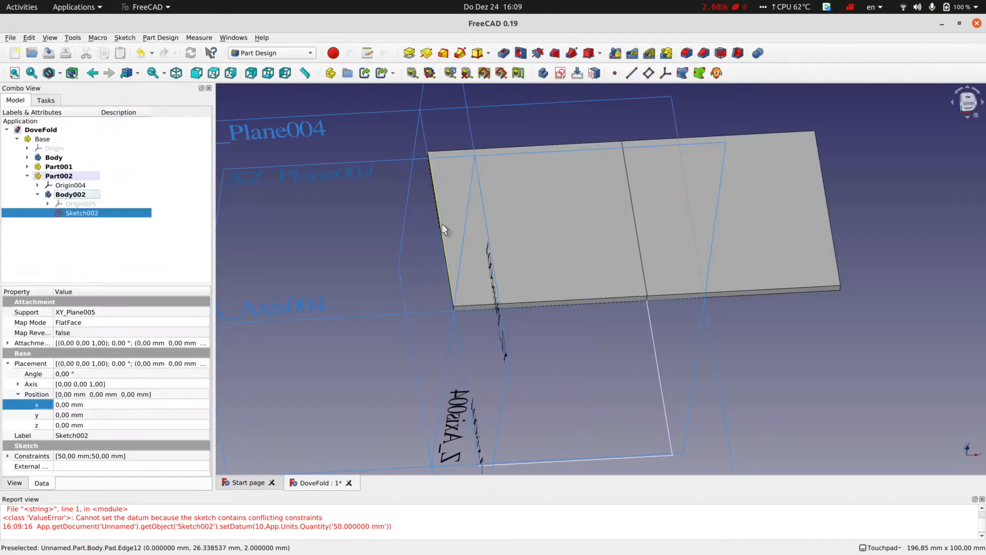
- Pad the new square in Part002 to a length of 2 mm
click(428, 74)
click(130, 125)
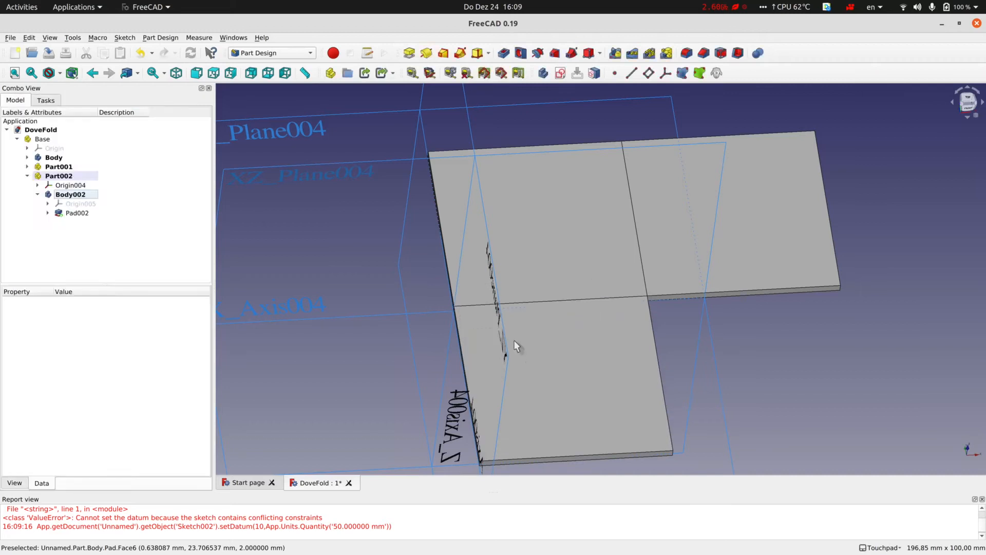
shift+middle_drag(726, 371, 685, 339)
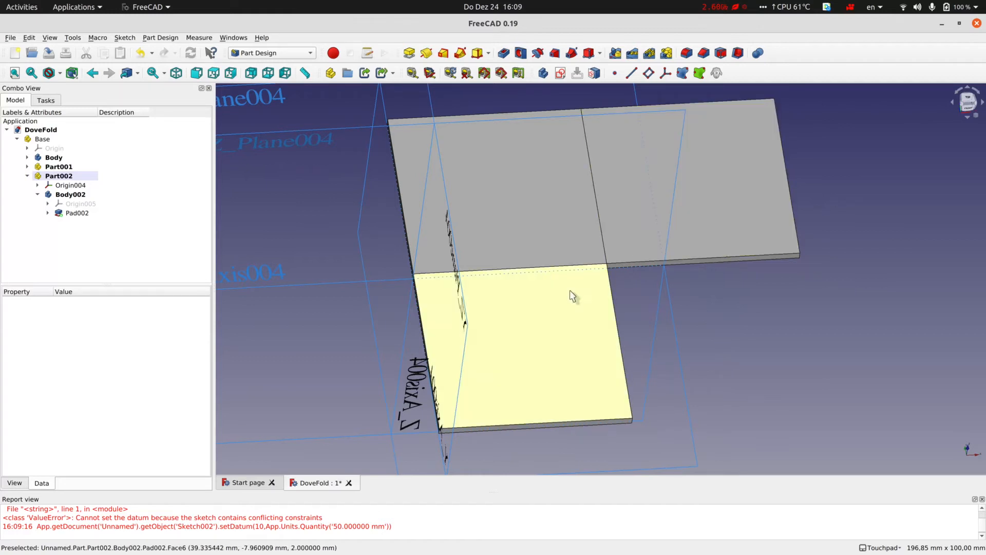
- Add a spreadsheet at the top level of the DoveFold document and open it for editing
click(41, 130)
click(256, 55)
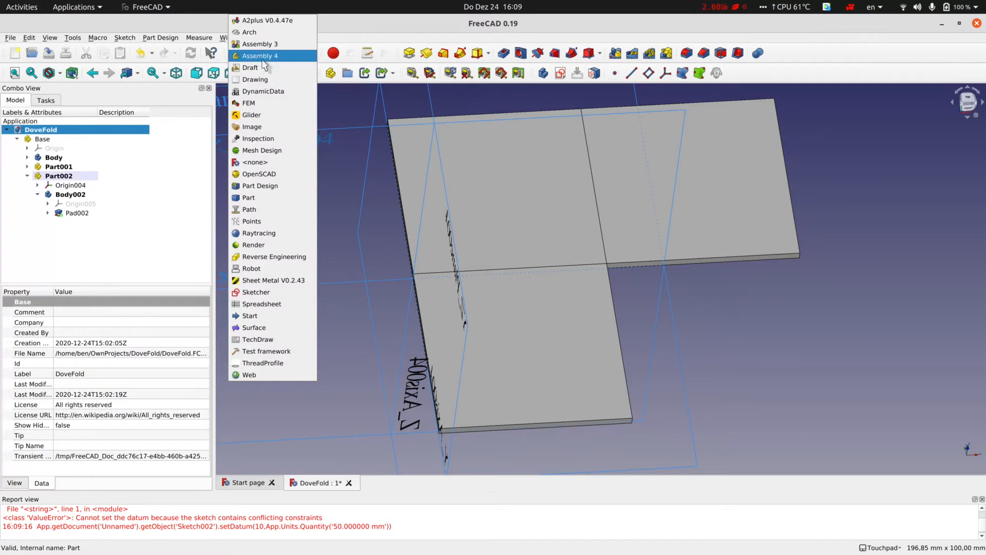
click(289, 306)
click(413, 73)
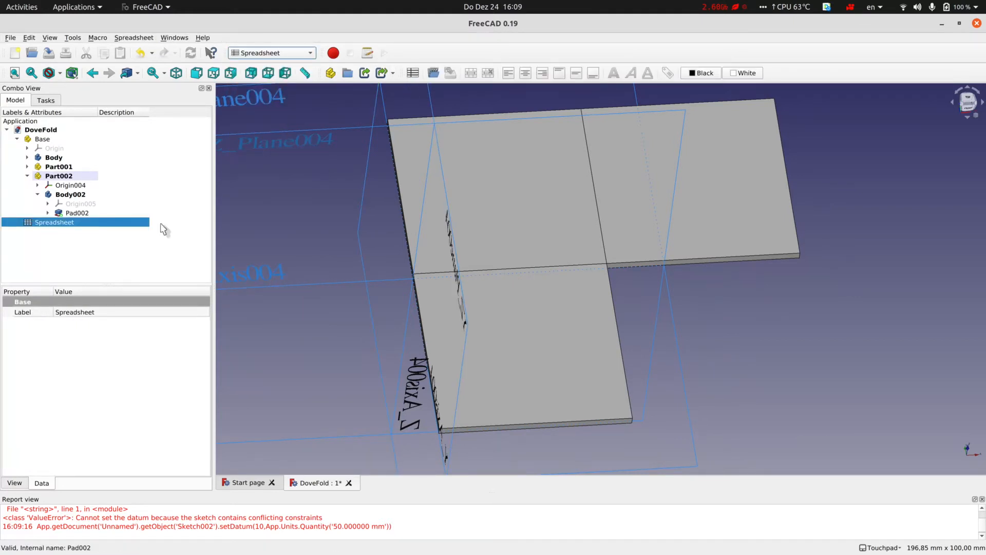
double_click(82, 222)
- Enter the label HingeAngle in cell A2 and the value 0 in cell B2
click(278, 147)
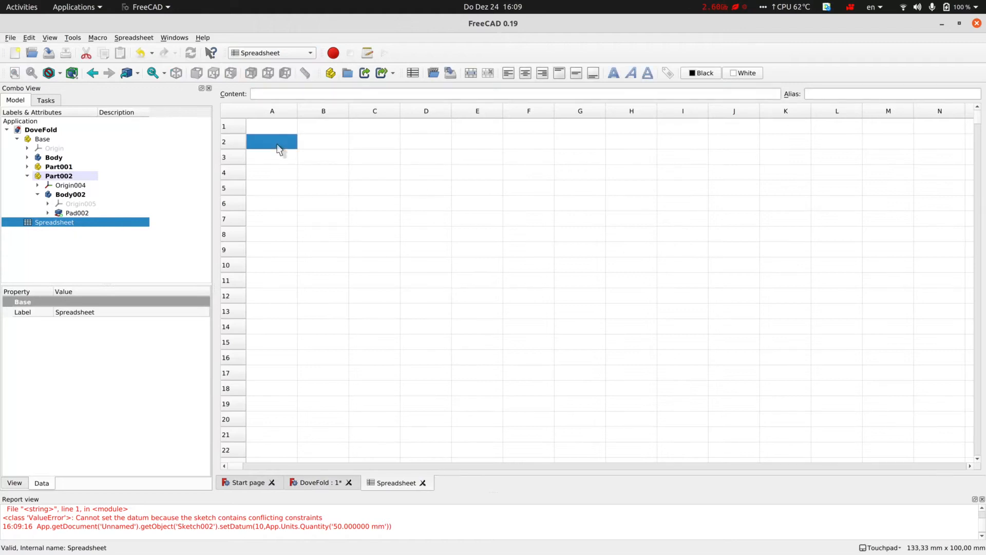
text(HingeAngle)
key(Tab)
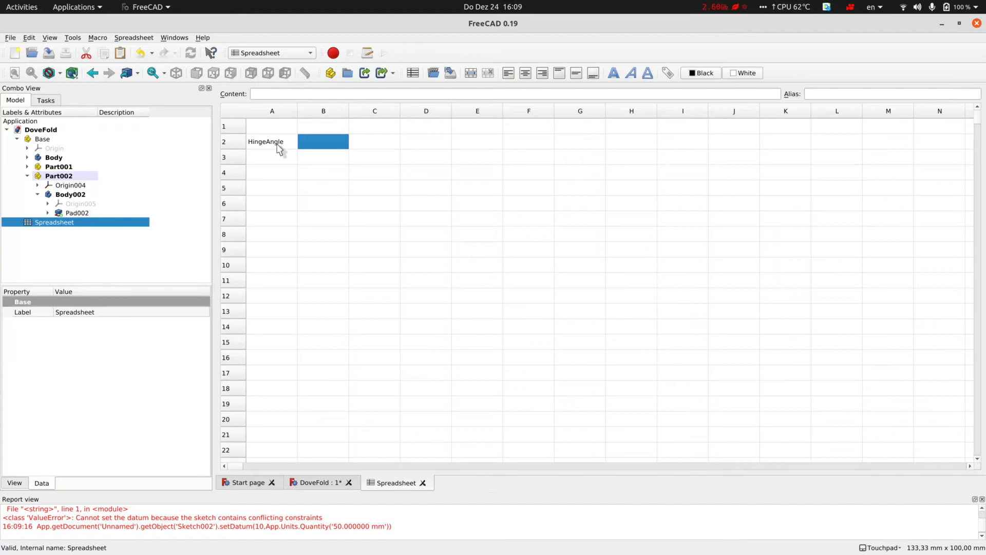
text(0)
- Assign the alias HingeAngle to cell B2
drag(355, 128, 317, 139)
right_click(319, 142)
click(337, 145)
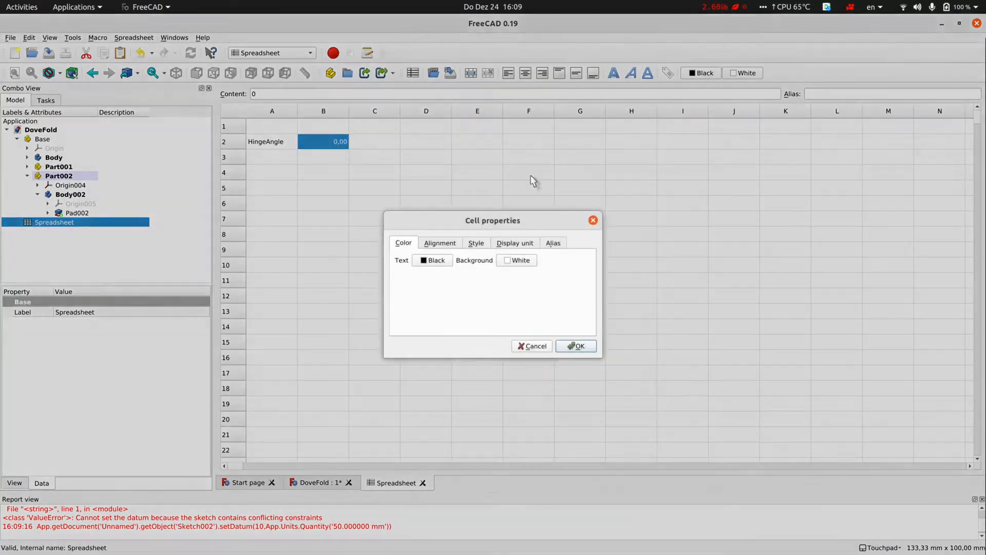
click(555, 249)
click(520, 261)
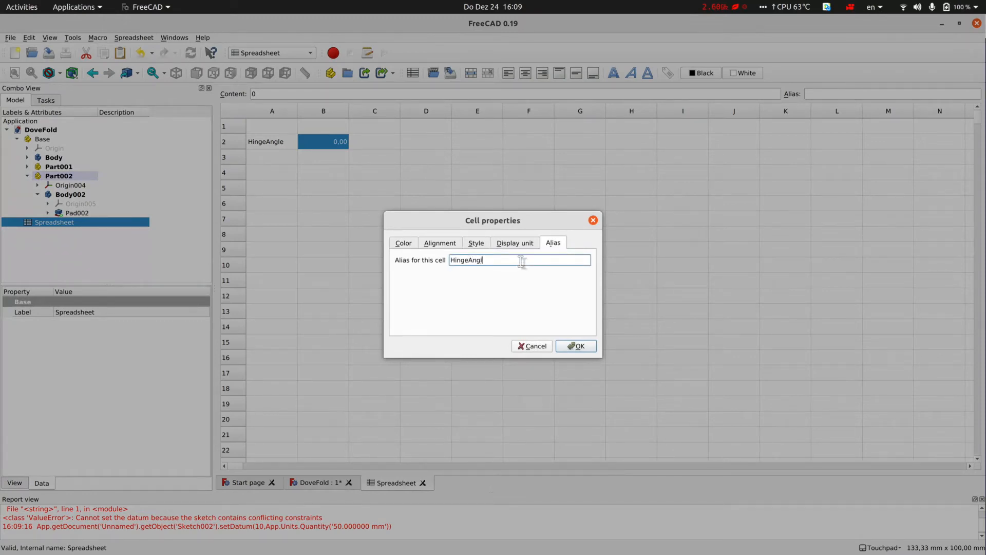
click(576, 346)
- Enter the comment "//The angle at which the sides are currently folded" in C2 and widen column C to fit it
click(375, 139)
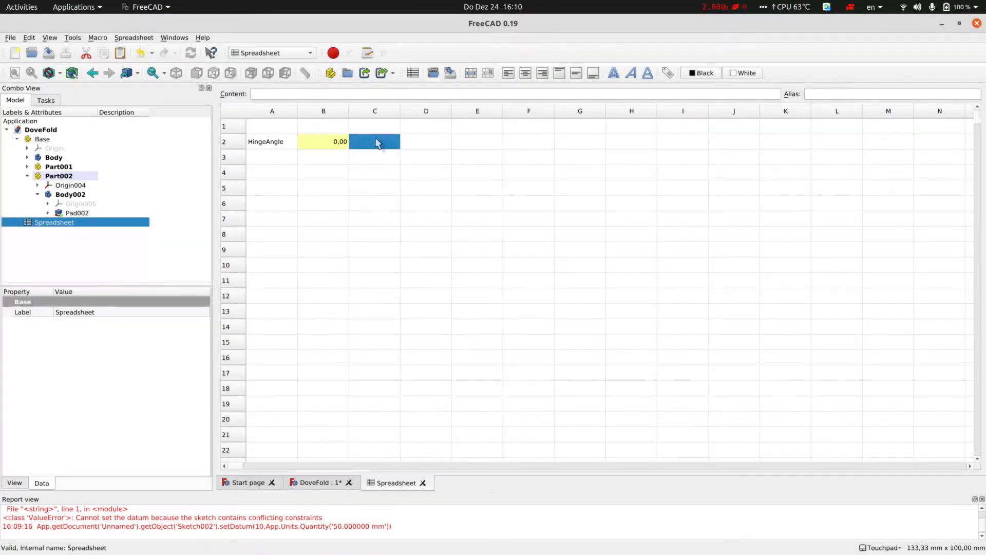
text(//The angle at whic)
key(Return)
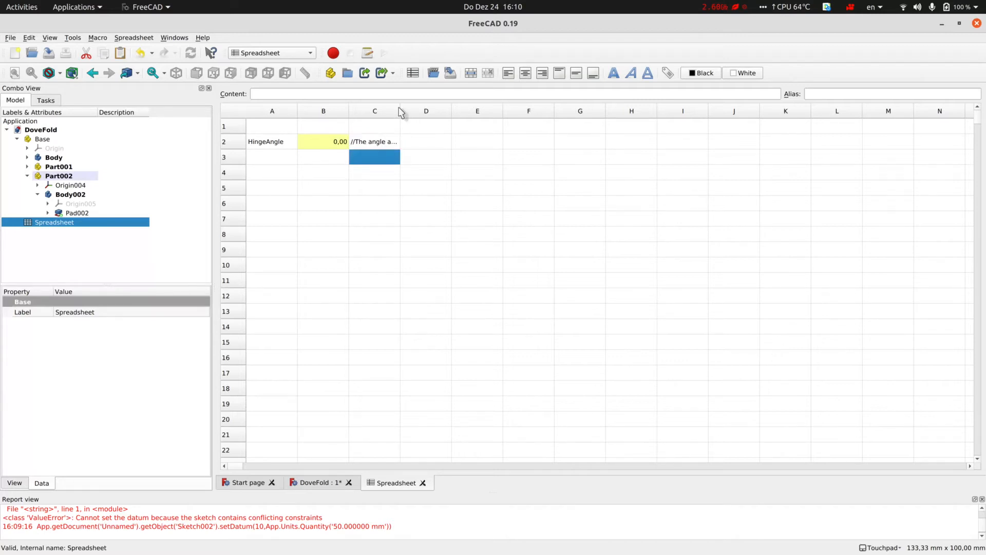
drag(400, 109, 548, 117)
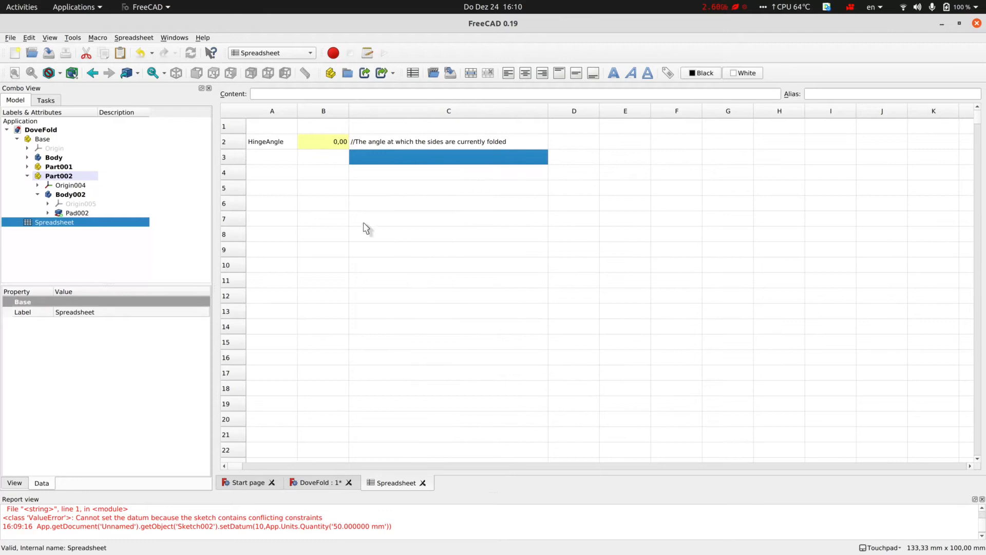
click(286, 164)
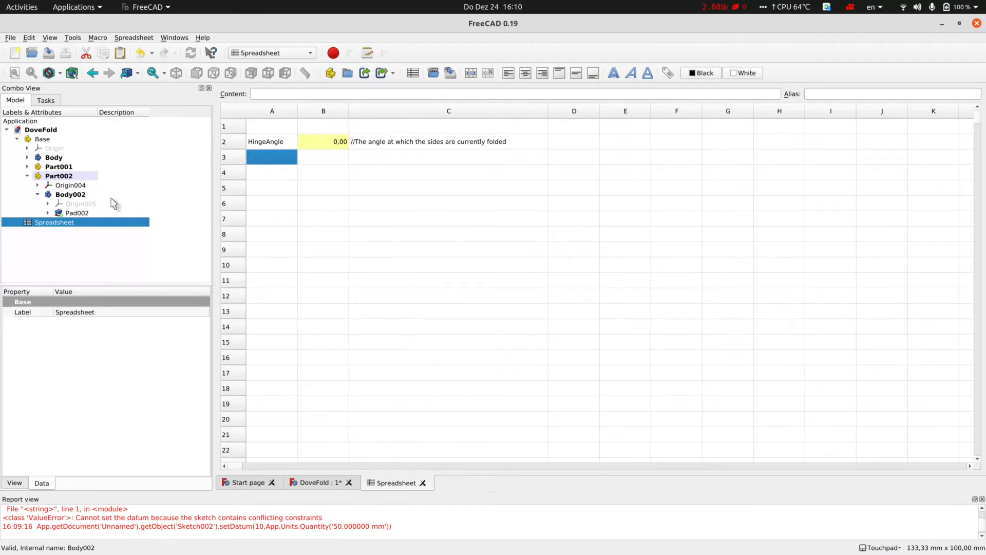
- Return to the 3D model, activate Part001, and use Transform to rotate it 15° about the Y axis along the shared edge
double_click(58, 167)
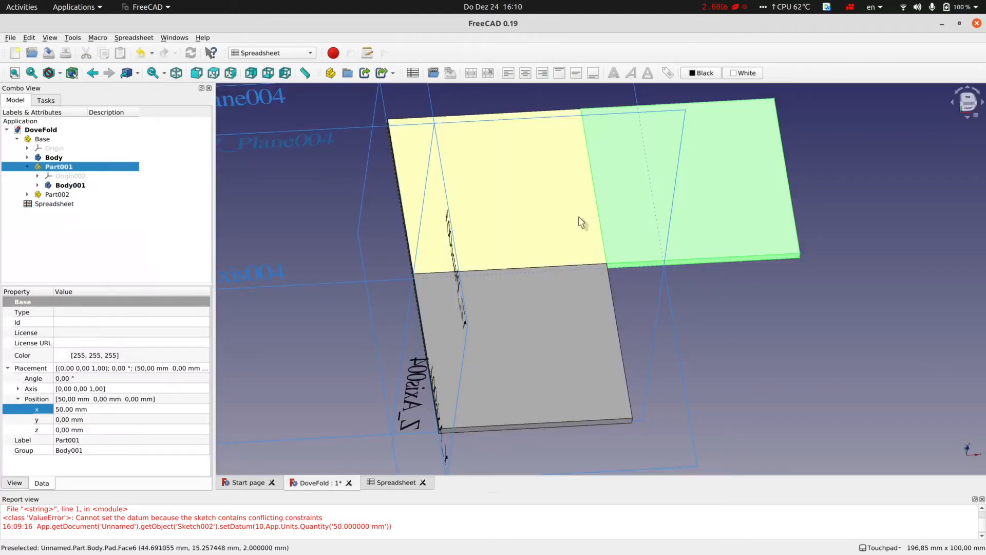
click(617, 207)
click(597, 209)
click(602, 208)
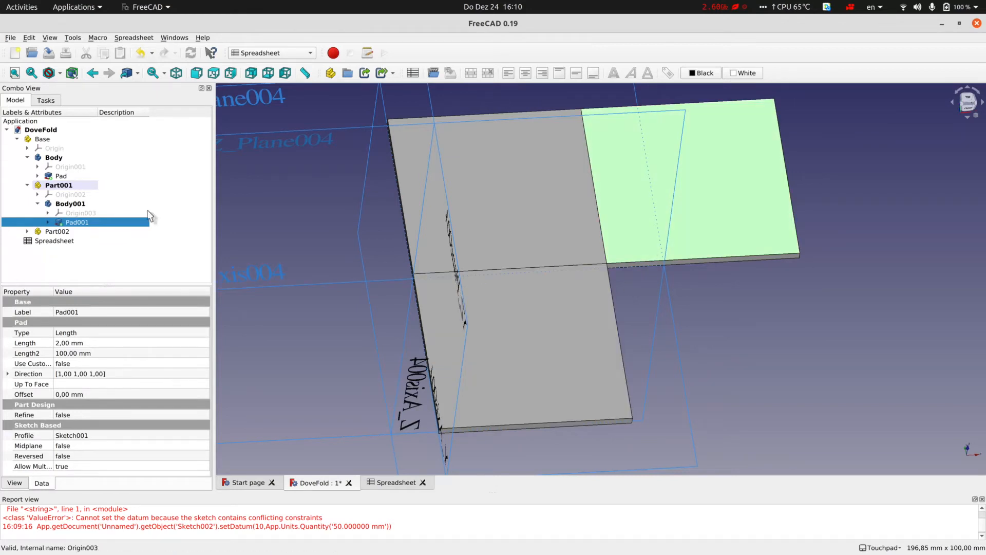
click(73, 186)
right_click(74, 186)
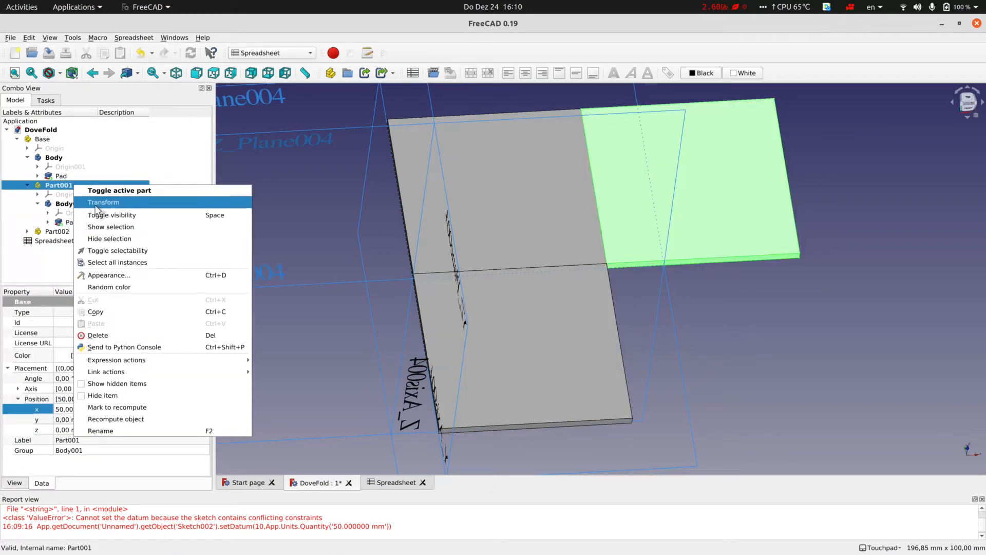
click(103, 202)
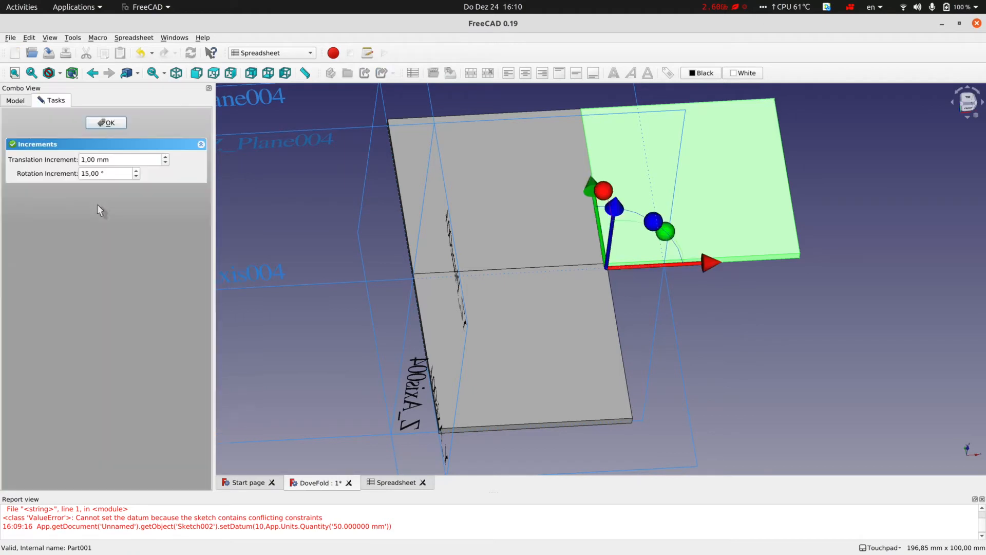
drag(668, 239, 670, 248)
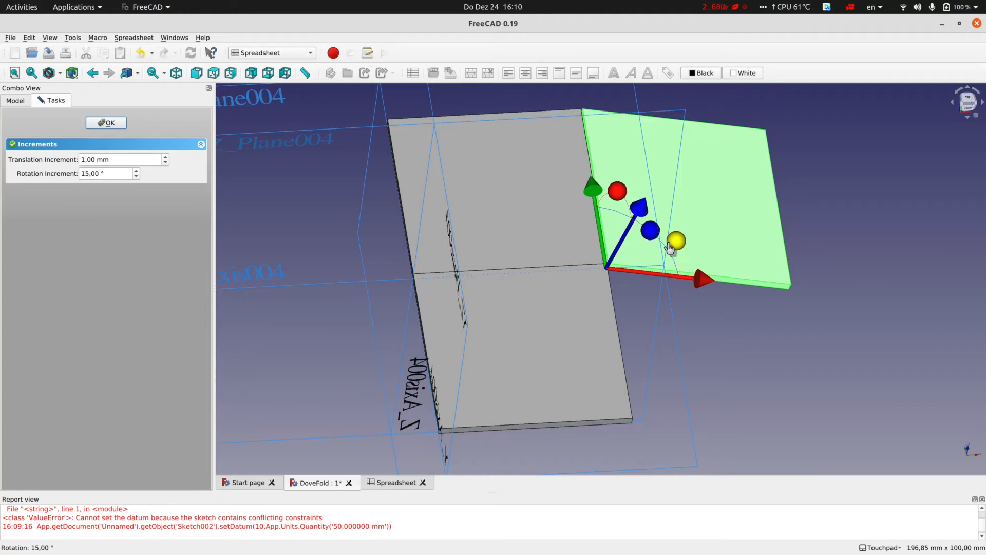
click(97, 125)
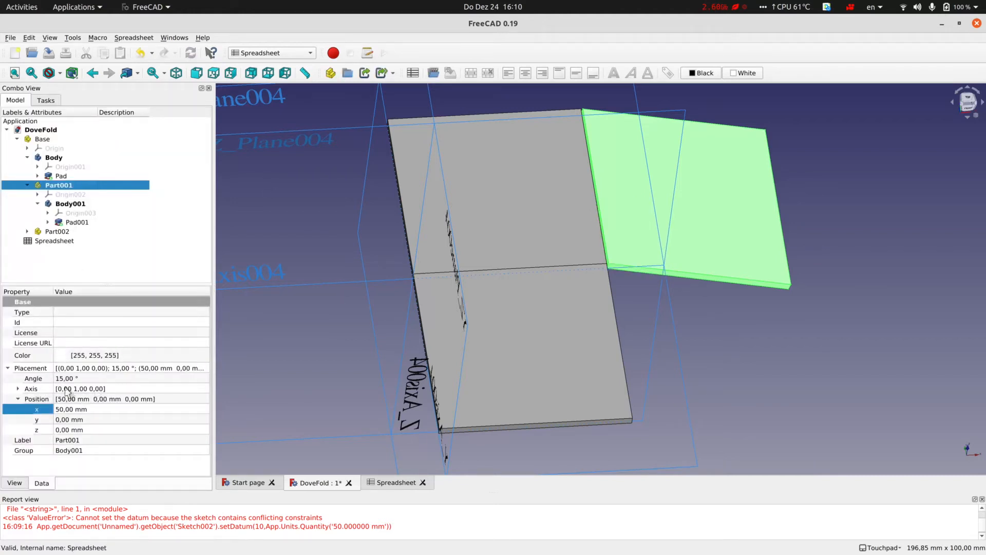
- Bind Part001's placement angle to the expression <<Spreadsheet>>.HingeAngle
click(18, 389)
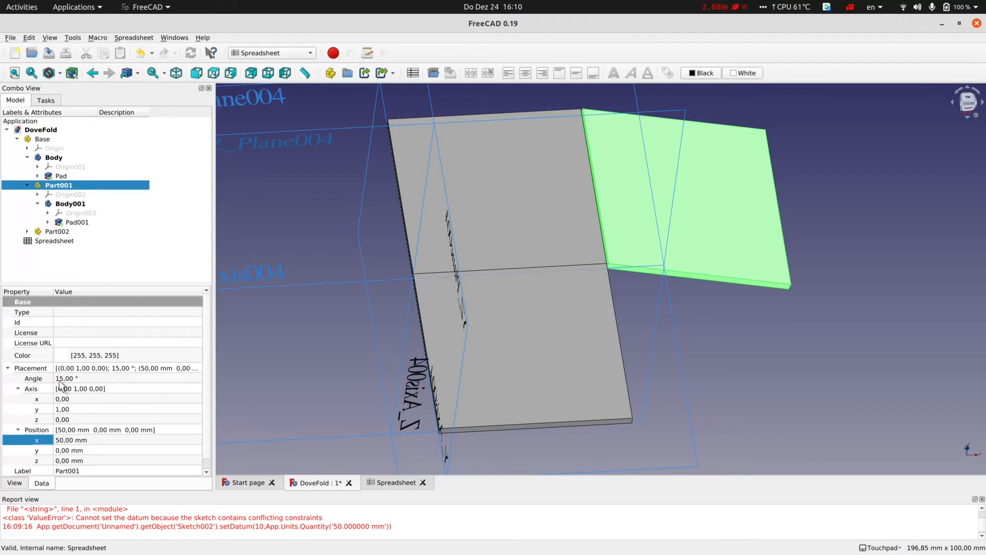
click(61, 379)
click(195, 378)
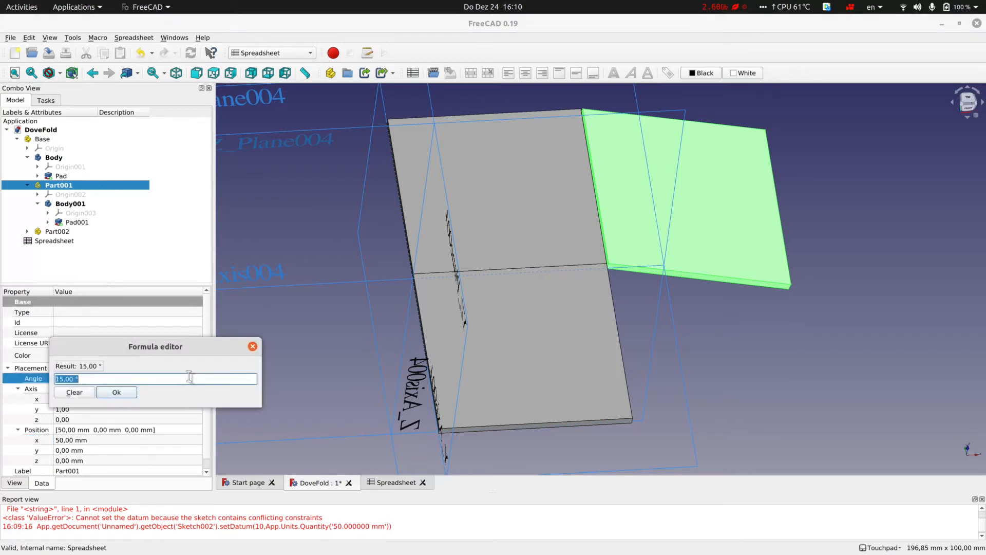
text(<<Spreadsheet>>.)
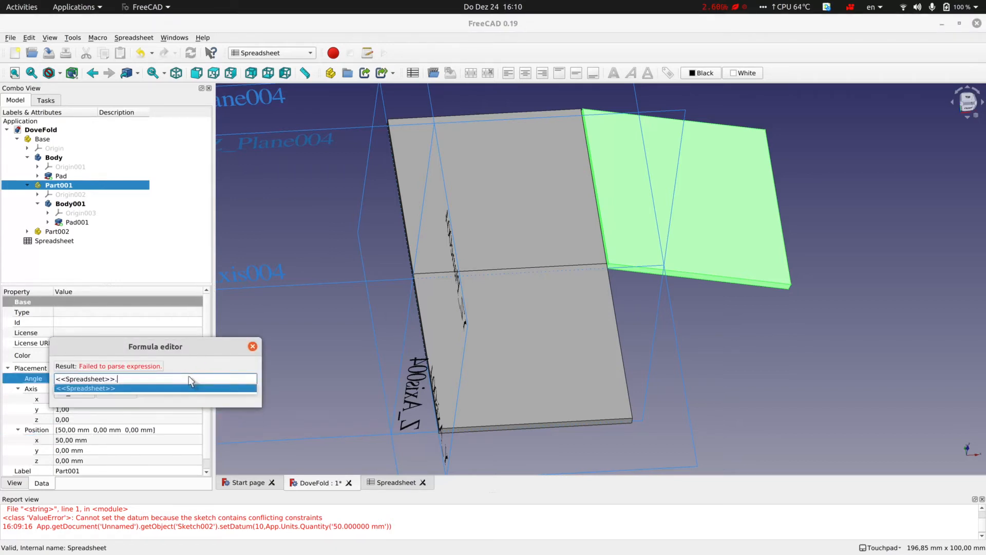
text(HingeAngle)
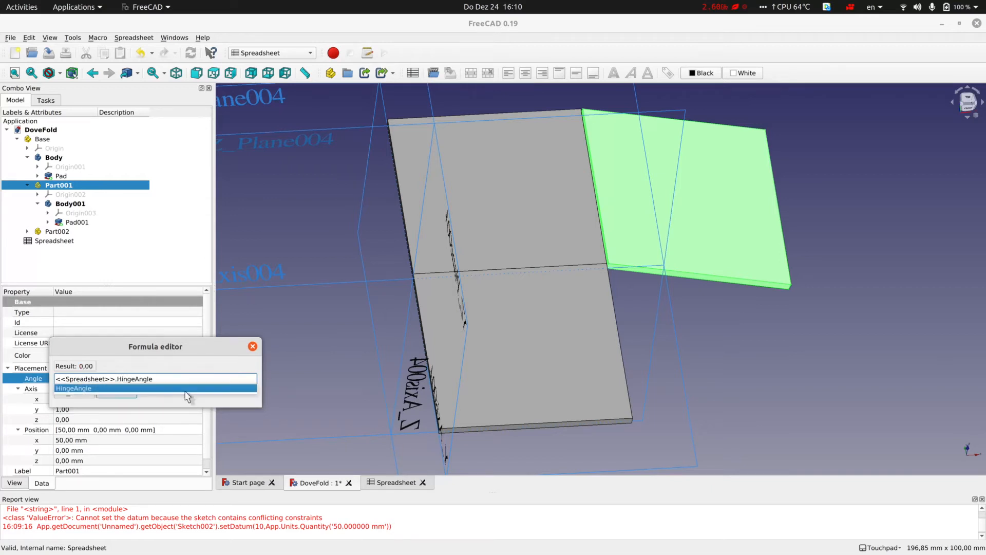
click(185, 389)
click(124, 397)
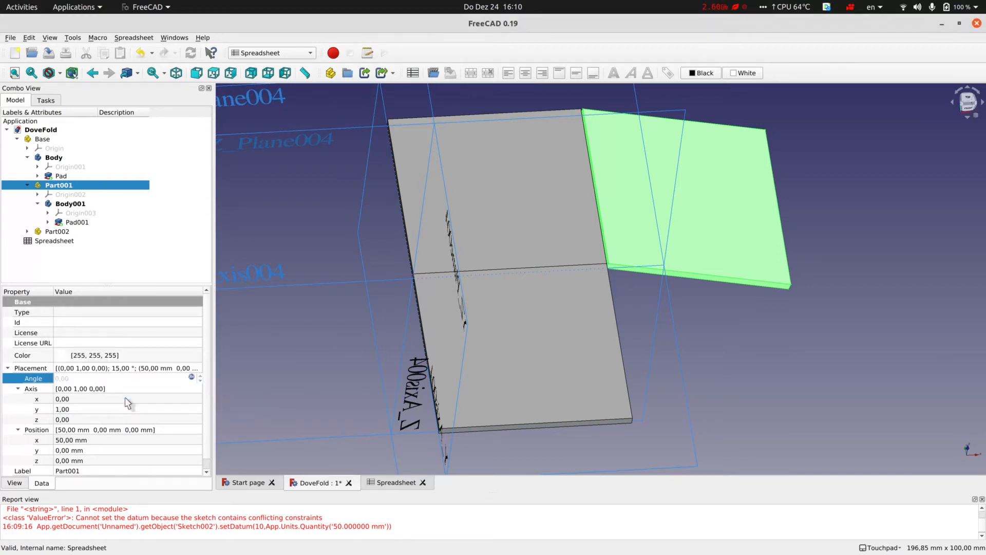
click(290, 399)
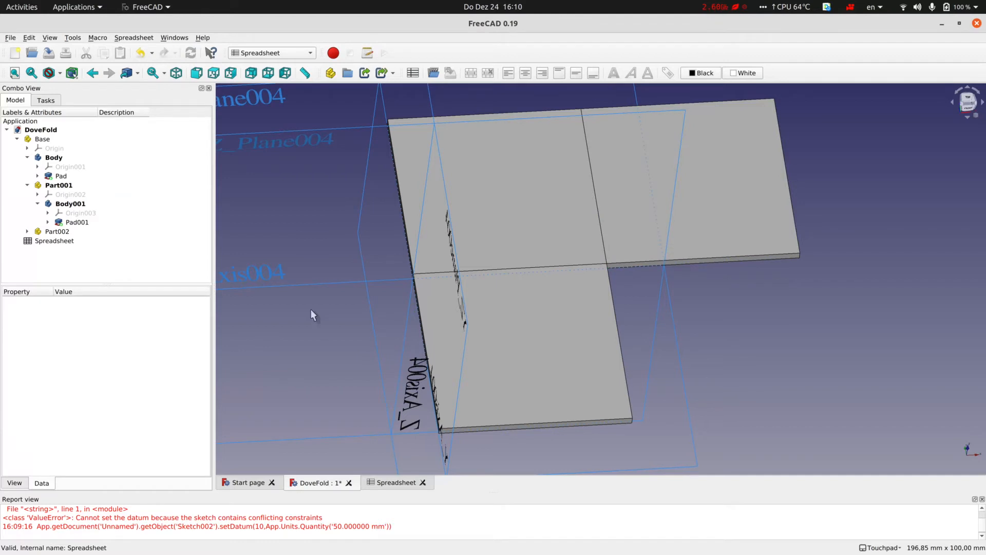
click(850, 6)
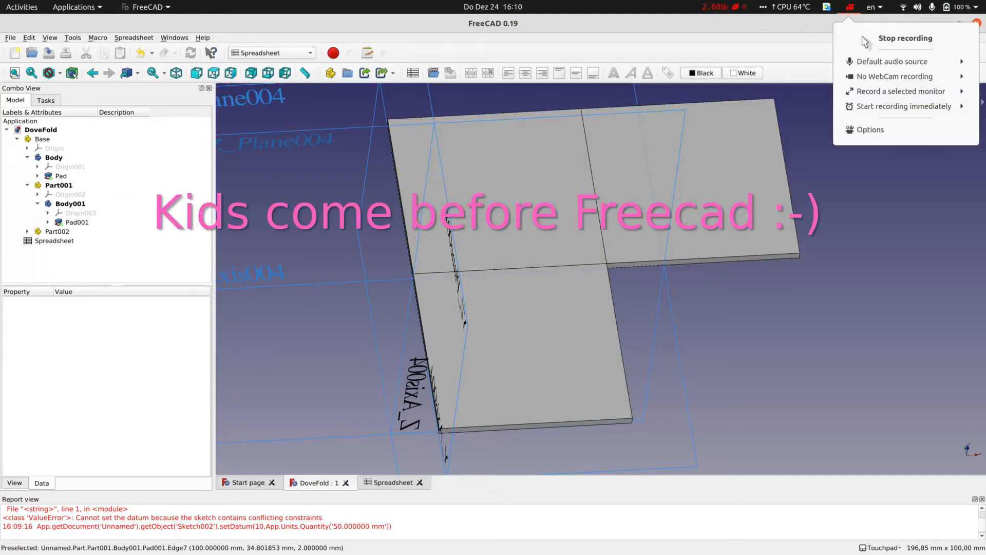
click(891, 39)
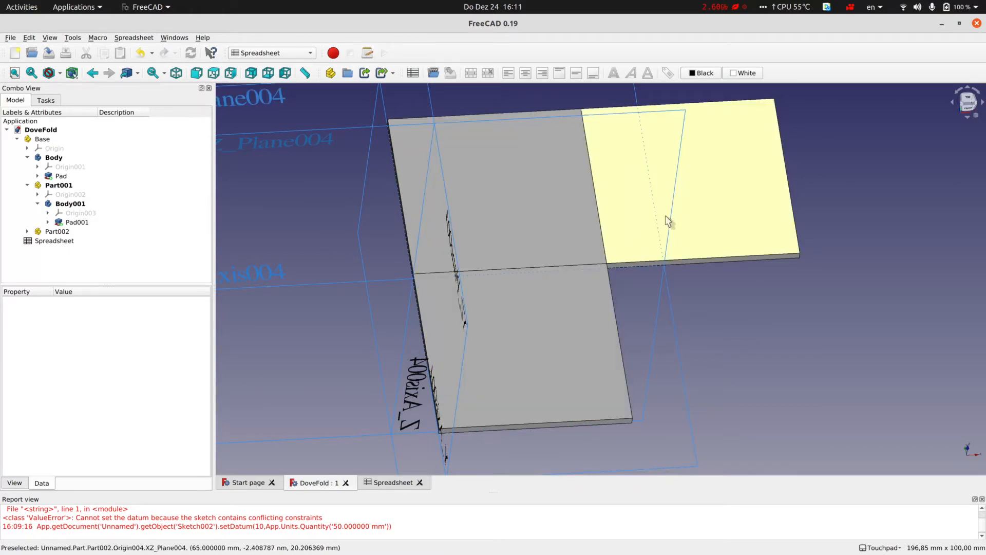
click(50, 186)
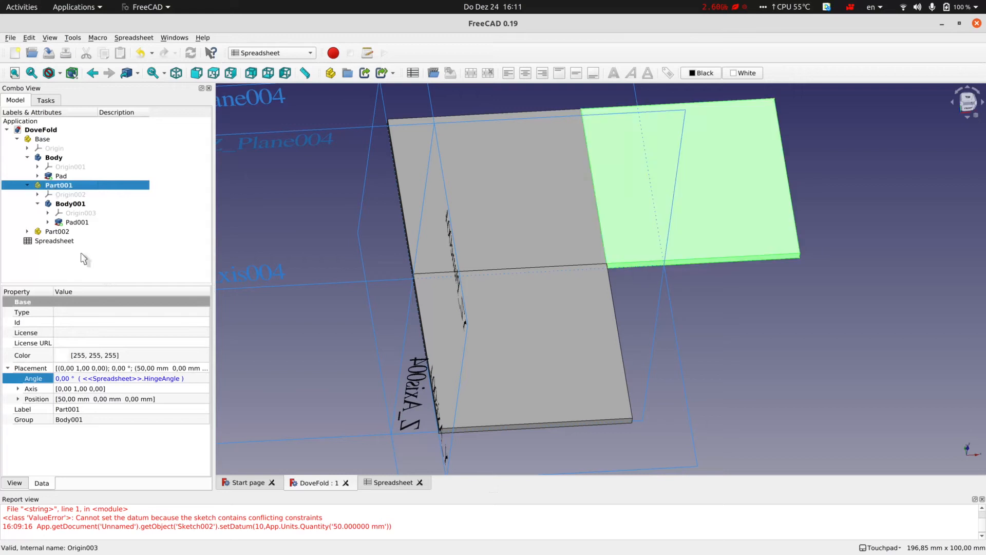
click(105, 379)
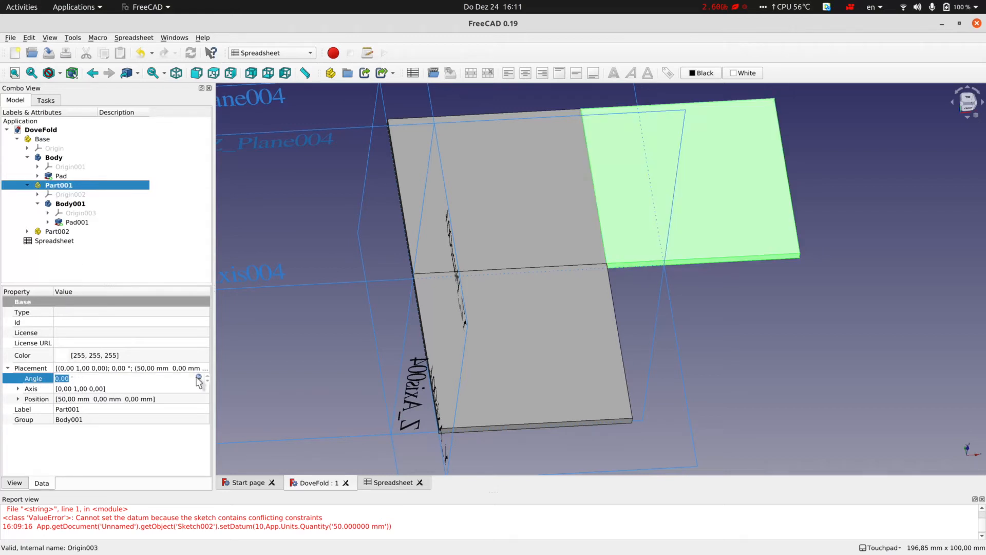
- Use Transform to rotate Part002 by 30° about the X axis along its edge shared with the base plate
click(73, 234)
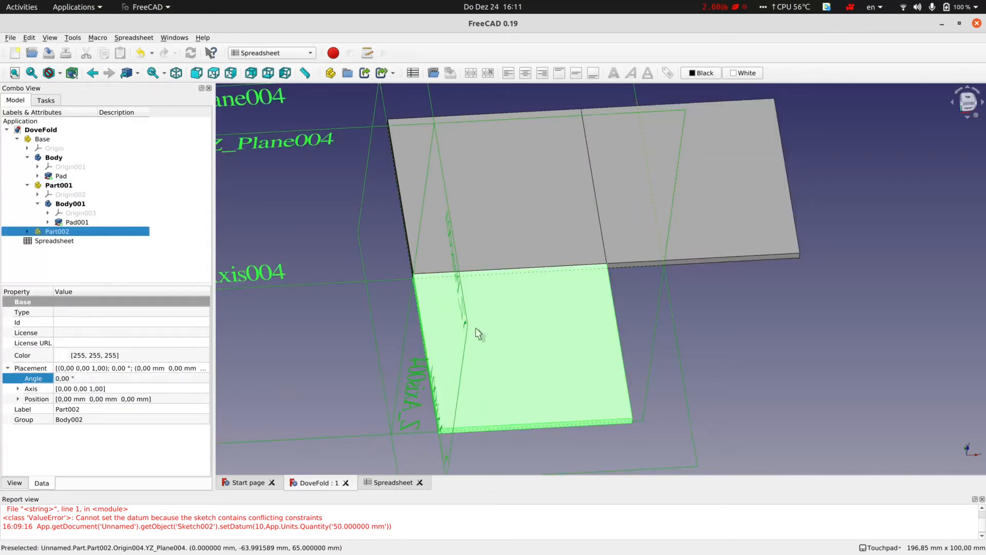
right_click(120, 231)
click(137, 249)
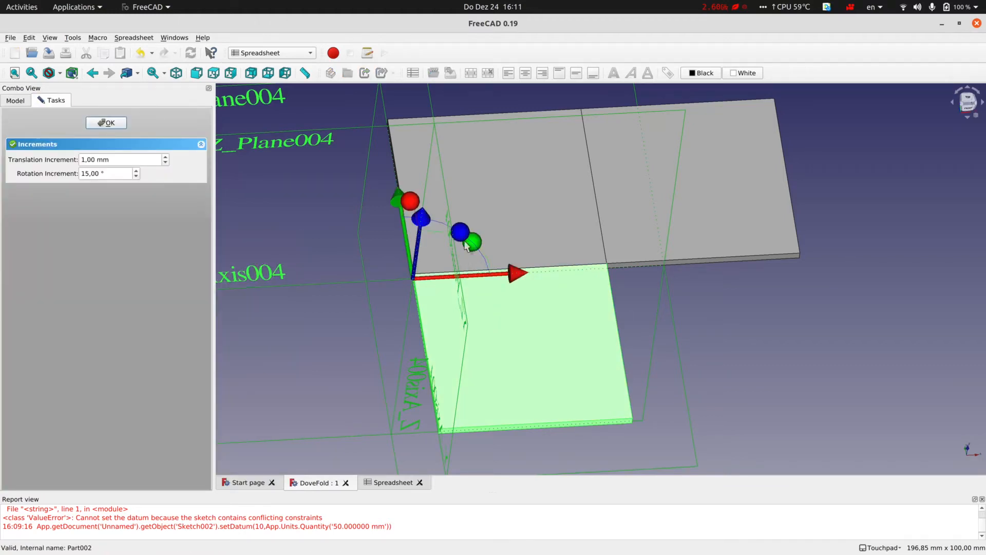
drag(414, 206, 425, 226)
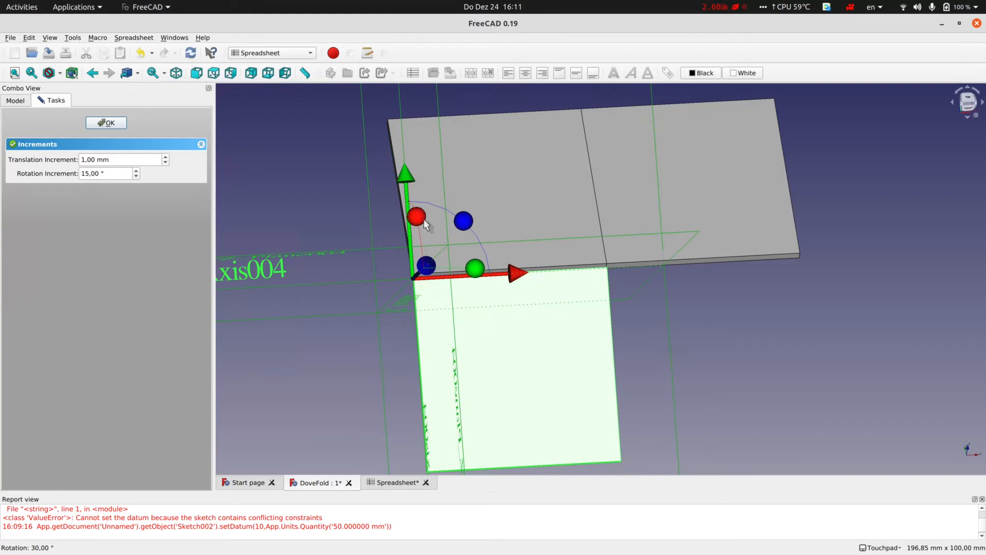
click(105, 122)
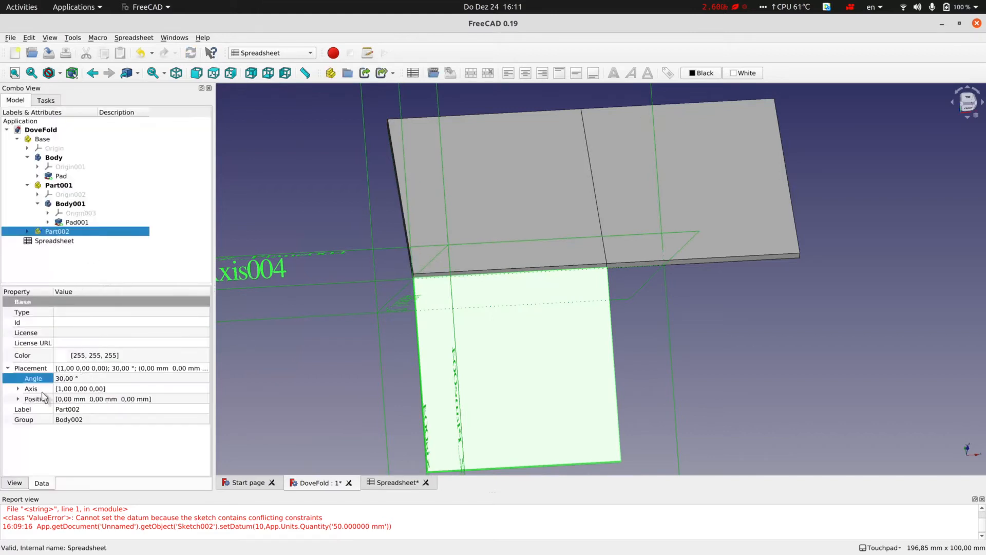
- Bind Part002's placement angle to the expression <<Spreadsheet>>.HingeAngle
click(64, 379)
click(199, 379)
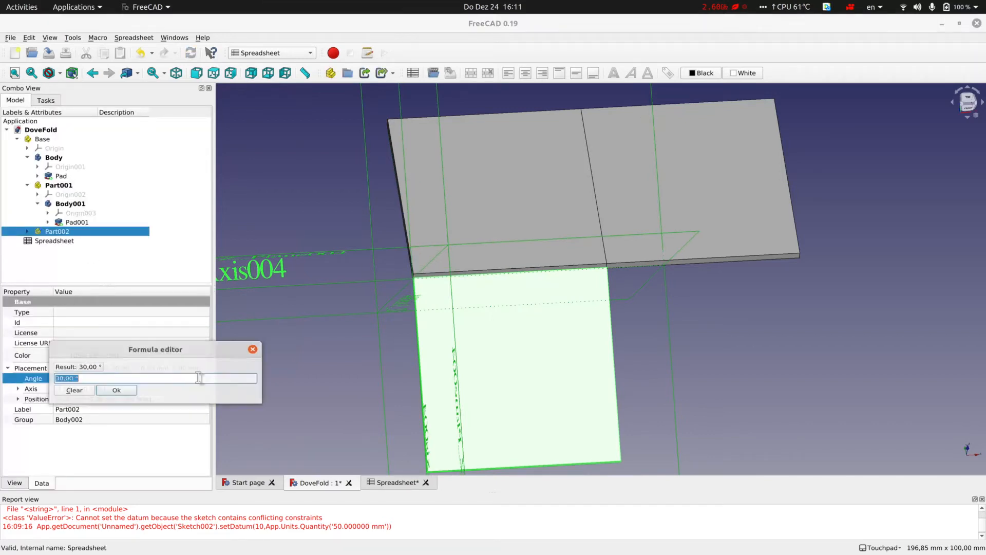
text(<<Sketch>>.)
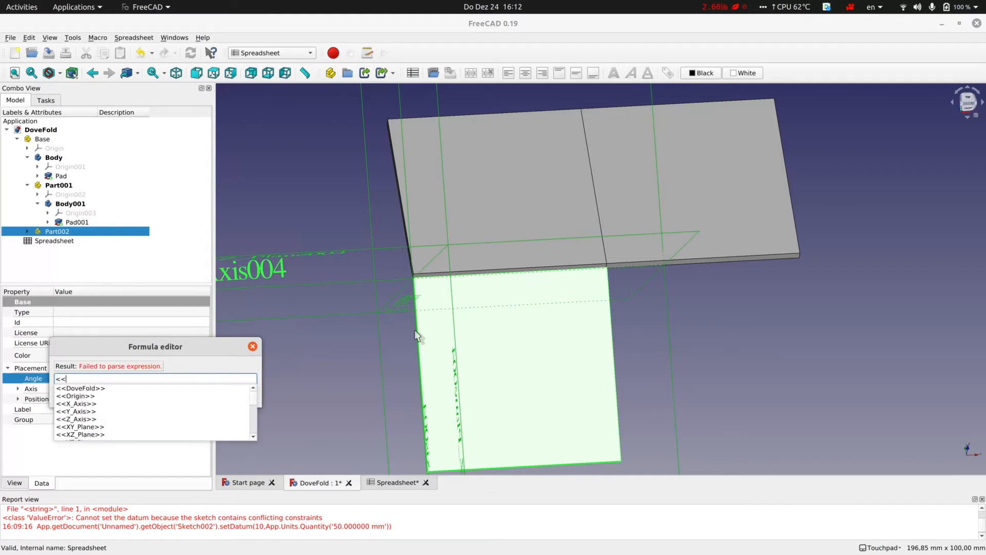
key(Down)
key(Down)
key(Down)
key(Return)
text(H)
key(Down)
key(Return)
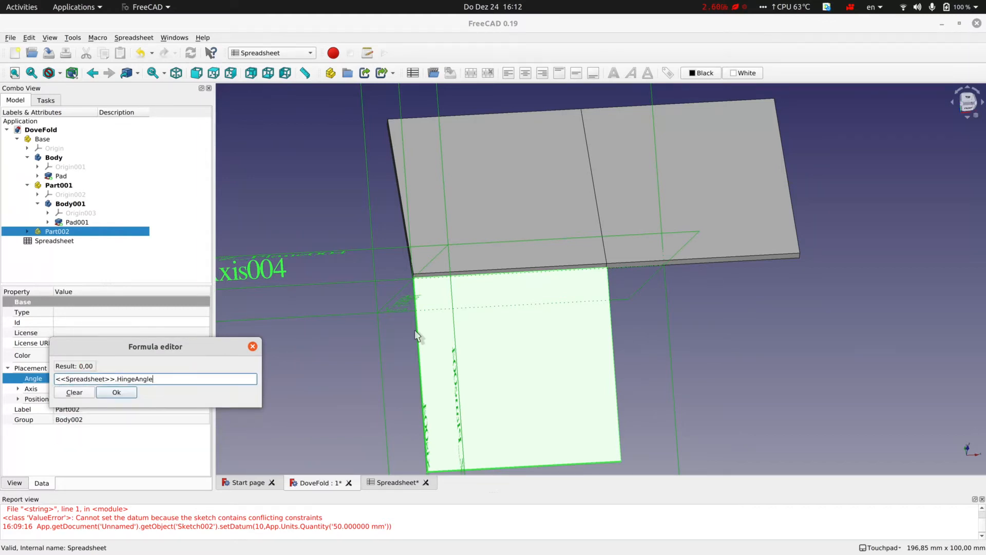
click(116, 392)
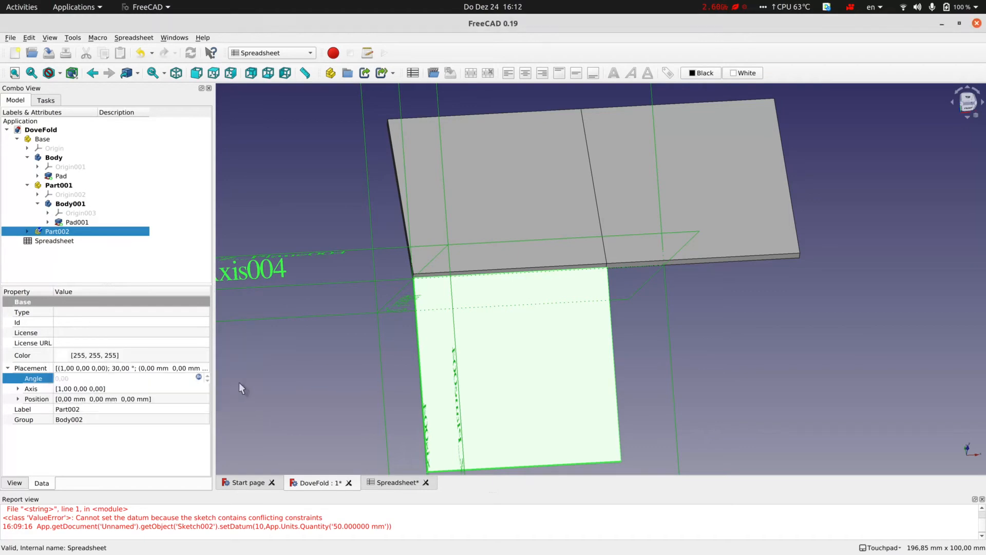
click(265, 386)
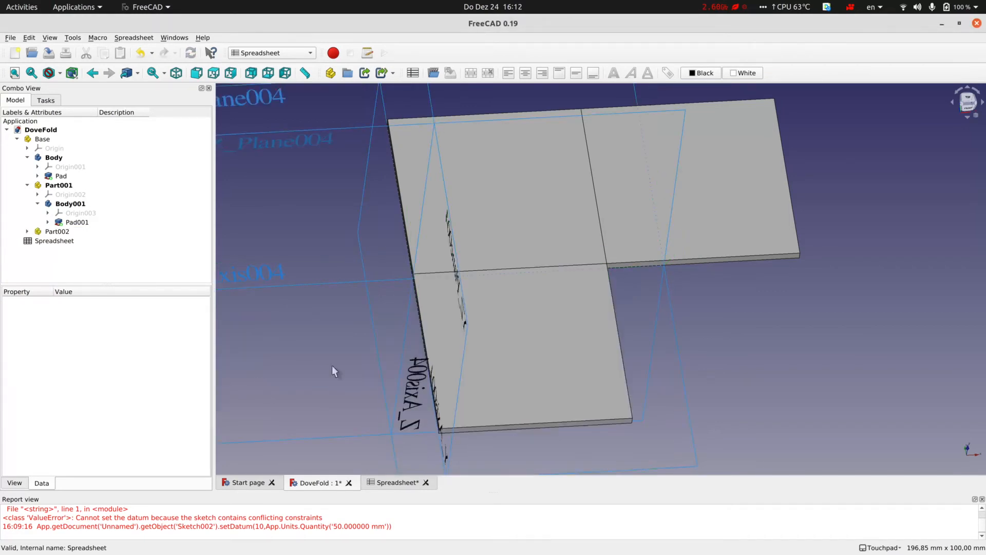
- Set HingeAngle in spreadsheet cell B2 to 90 and inspect the folded plates in the 3D model
click(388, 482)
click(343, 147)
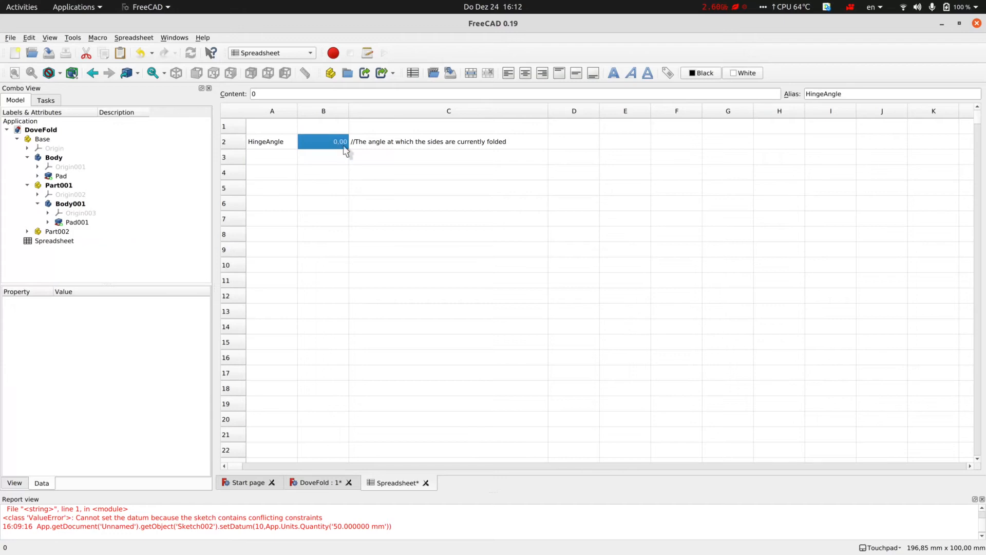
text(90)
key(Return)
click(323, 482)
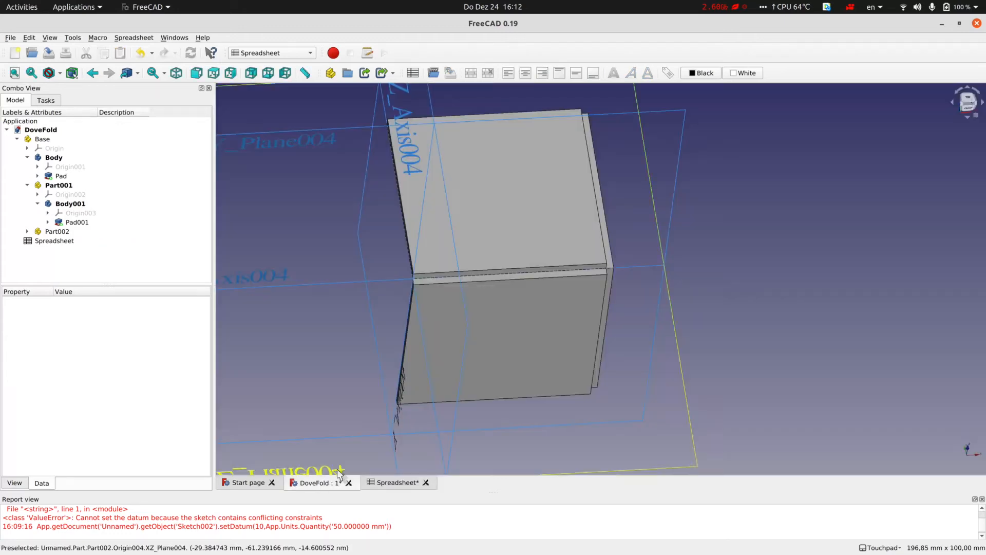
shift+drag(749, 342, 644, 319)
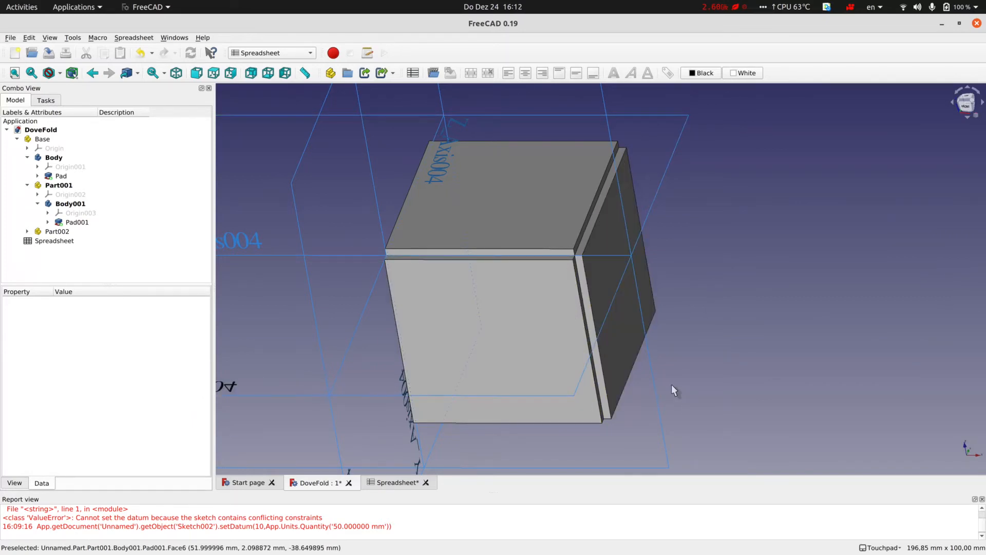
- Clear the report messages and save the DoveFold document
right_click(647, 520)
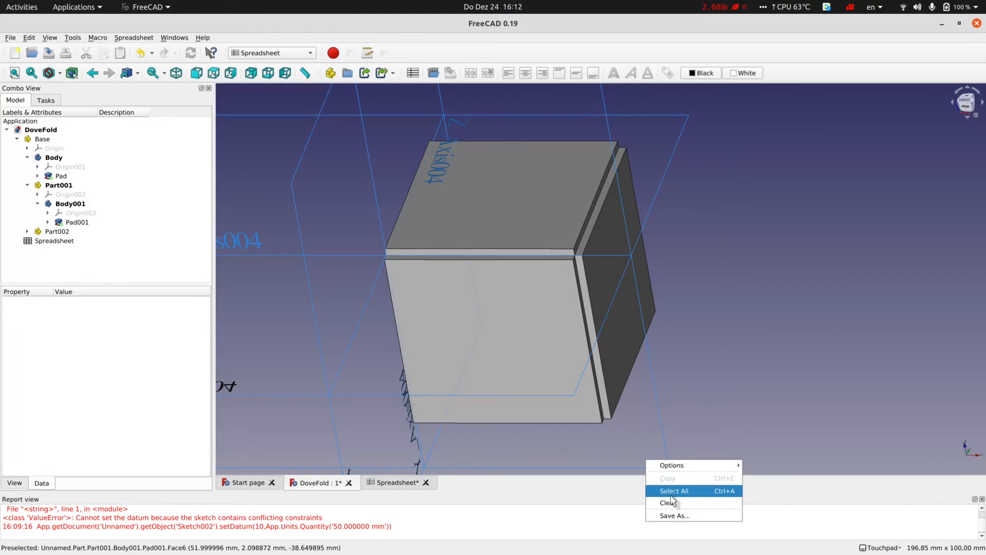
click(669, 502)
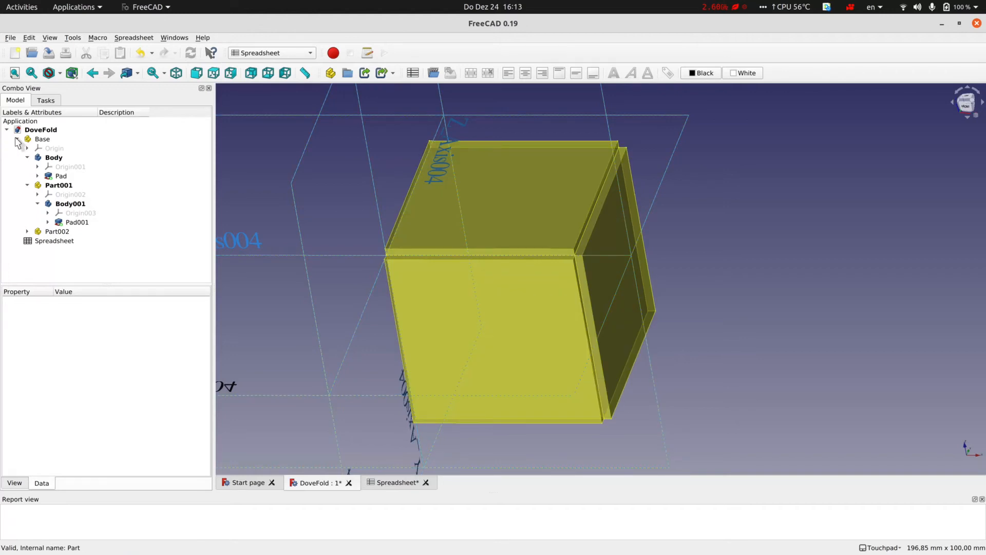
key(ctrl+s)
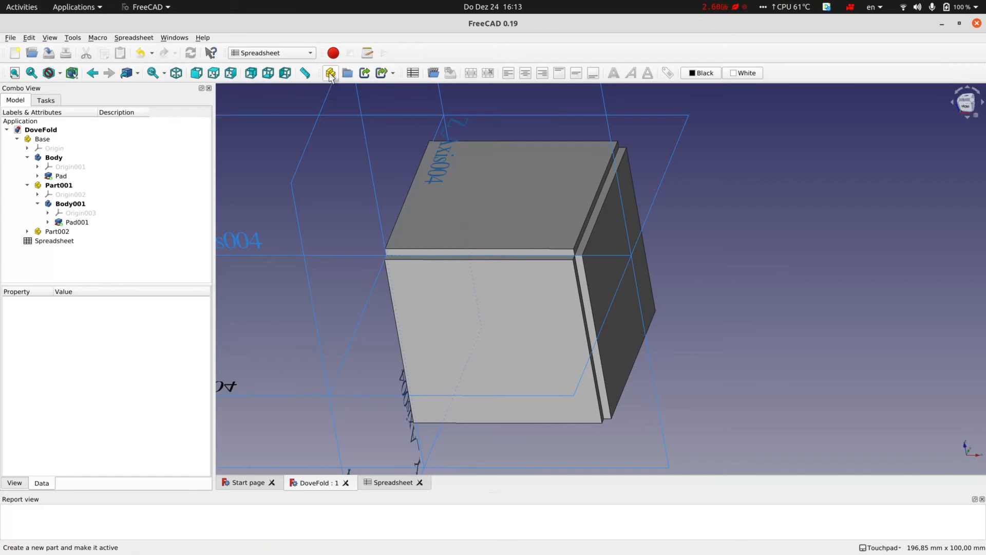
- Create a new standard part directly under the DoveFold document, outside Base, and select it
click(75, 130)
click(332, 73)
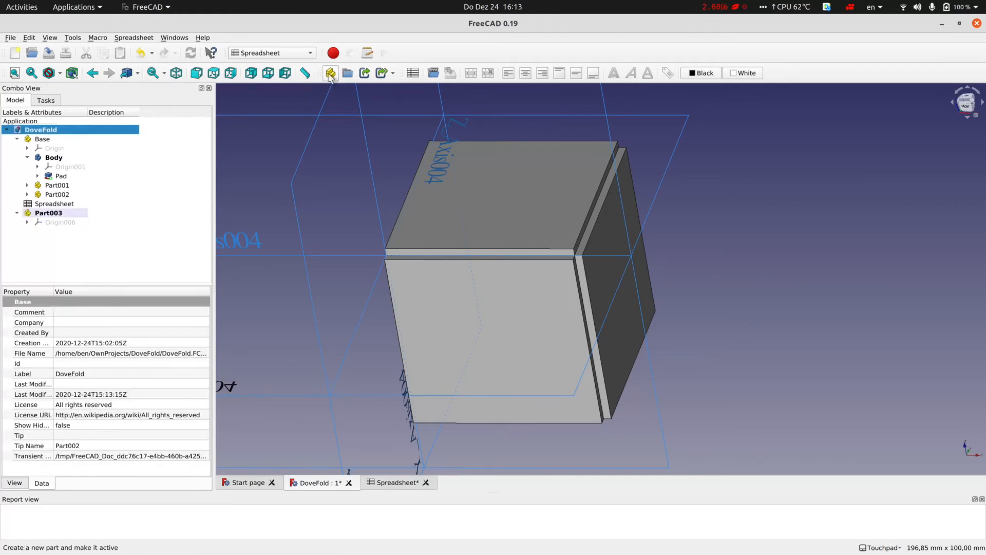
click(58, 214)
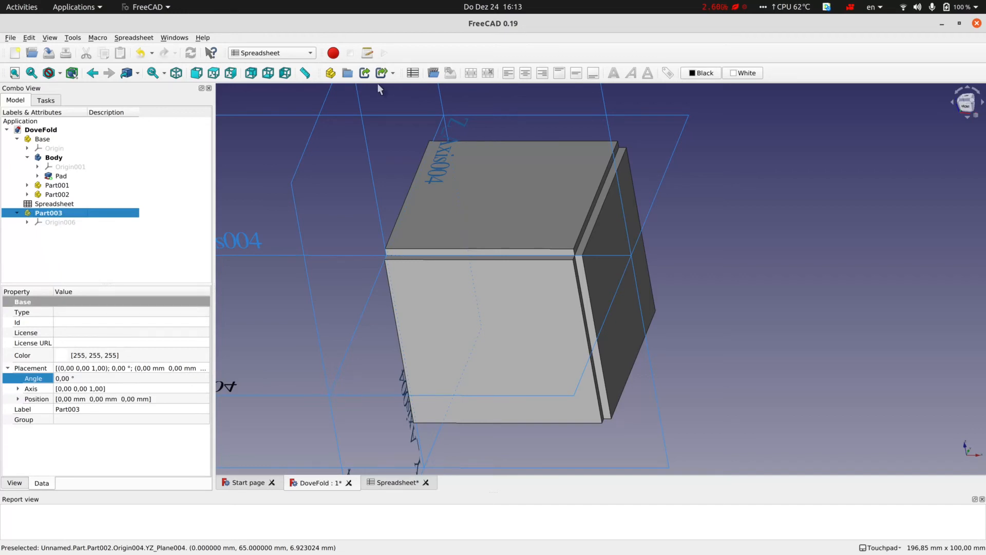
- Switch to the Part Design workbench, add a body to the new part, and start a sketch on its XY plane
click(286, 54)
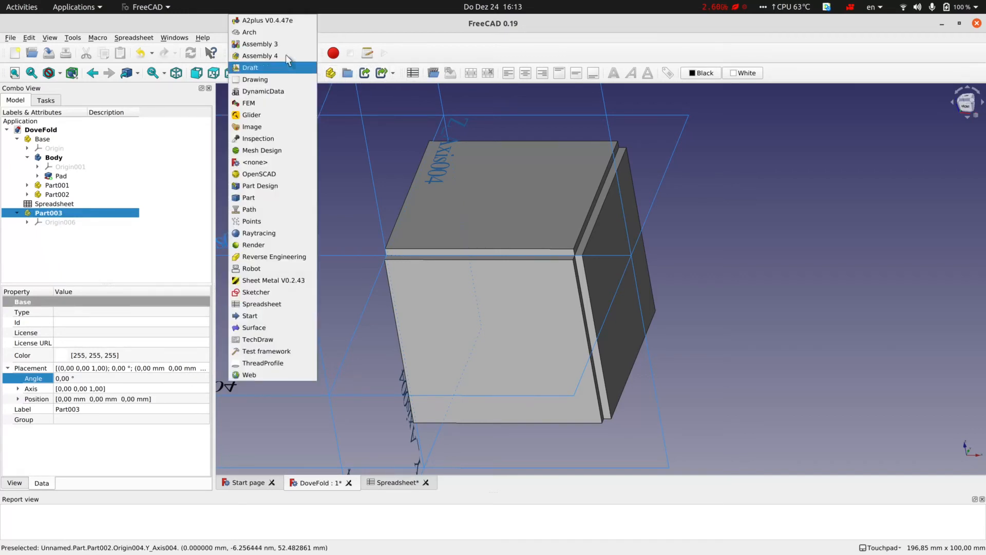
click(278, 185)
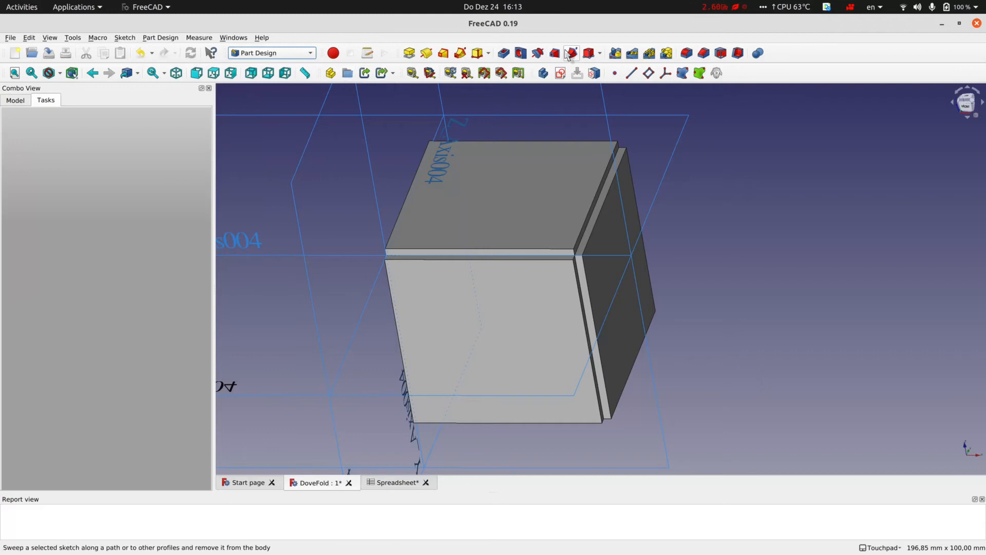
click(94, 137)
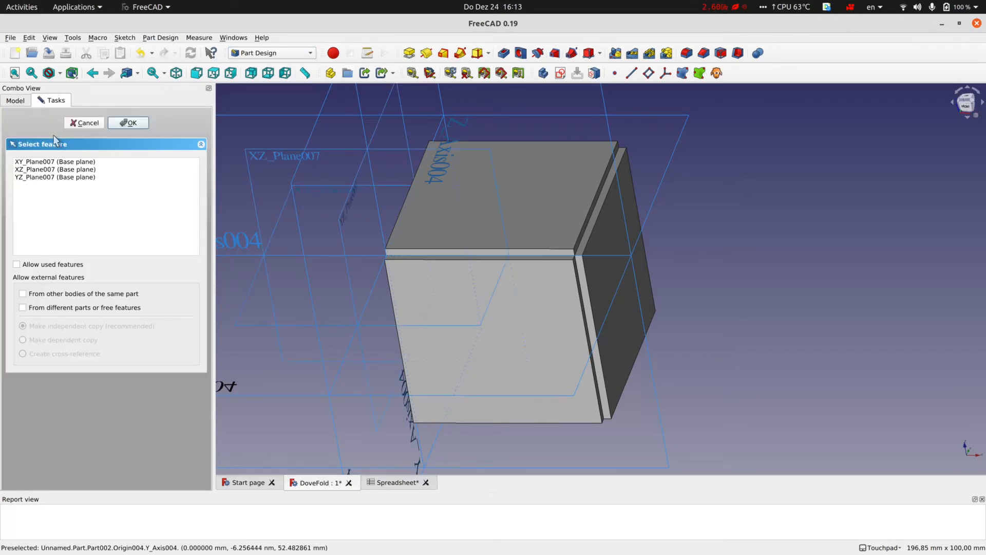
click(84, 163)
click(128, 130)
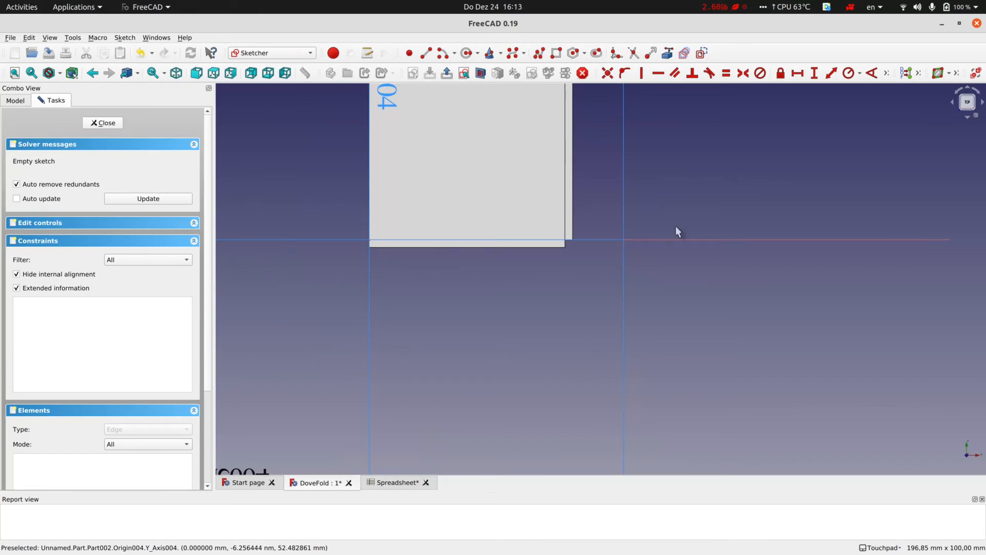
- Hide the Base part while keeping the new sketch open for editing
scroll(578, 245, down, 2)
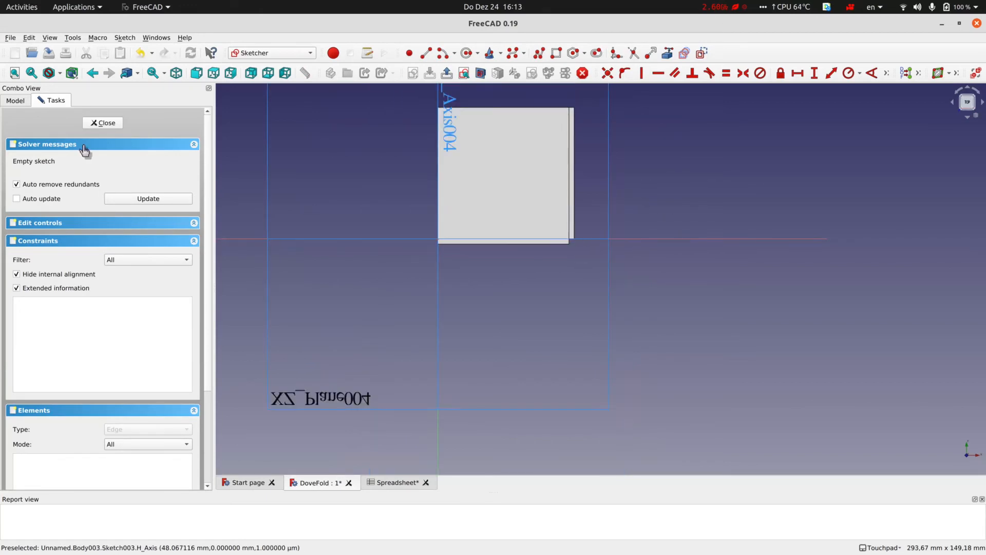
click(14, 100)
click(49, 139)
key(space)
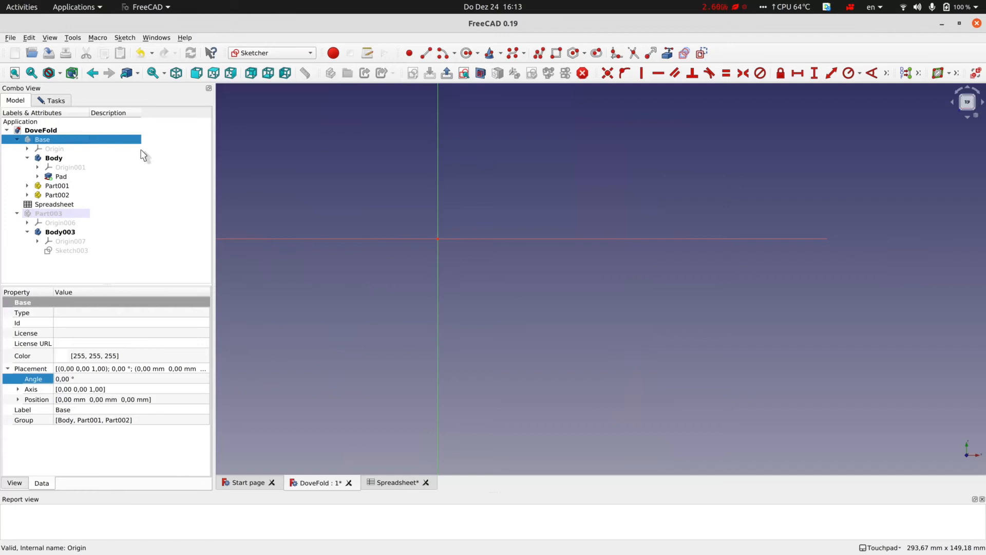
click(56, 101)
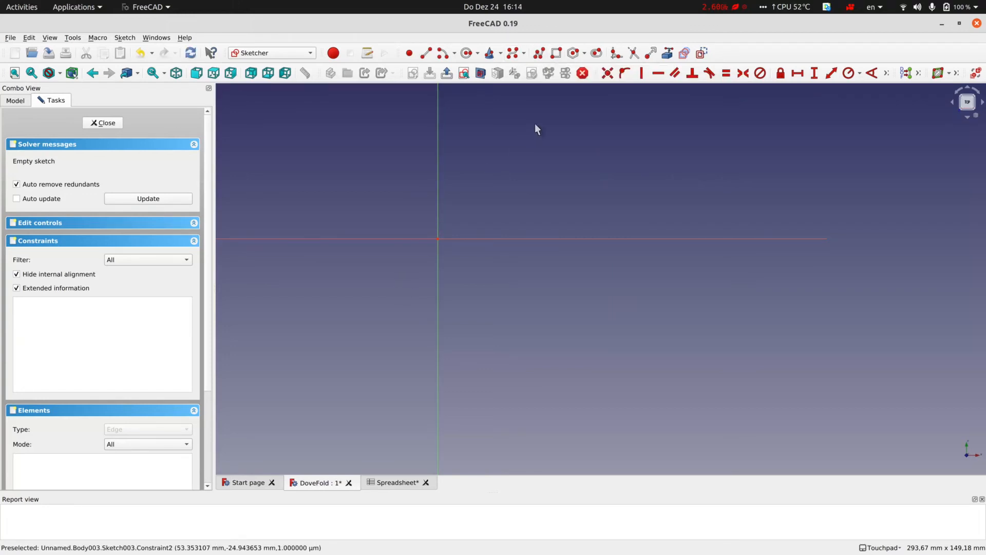
- Sketch a closed four-sided polyline about 14 mm high, with its shorter lower edge on the horizontal axis spanning the origin
click(539, 53)
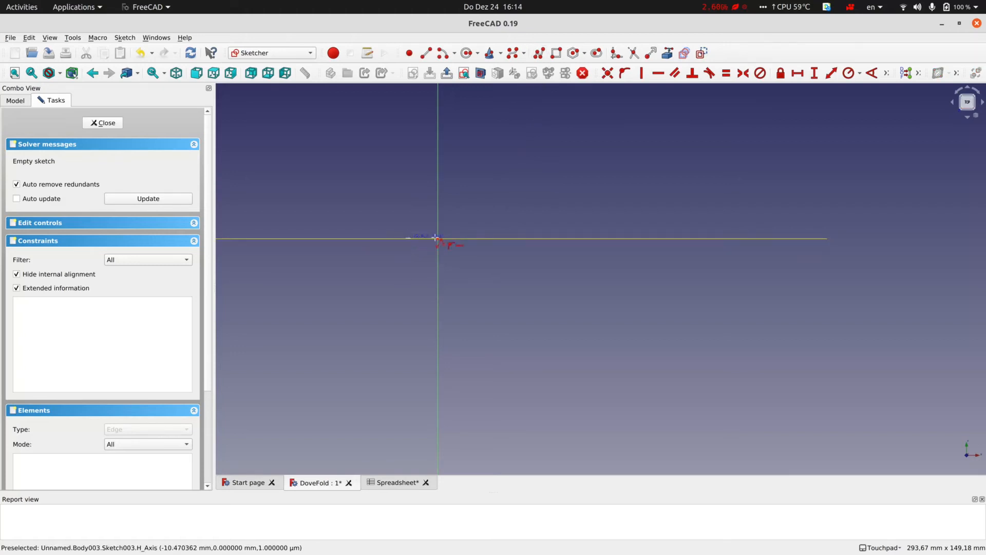
click(465, 239)
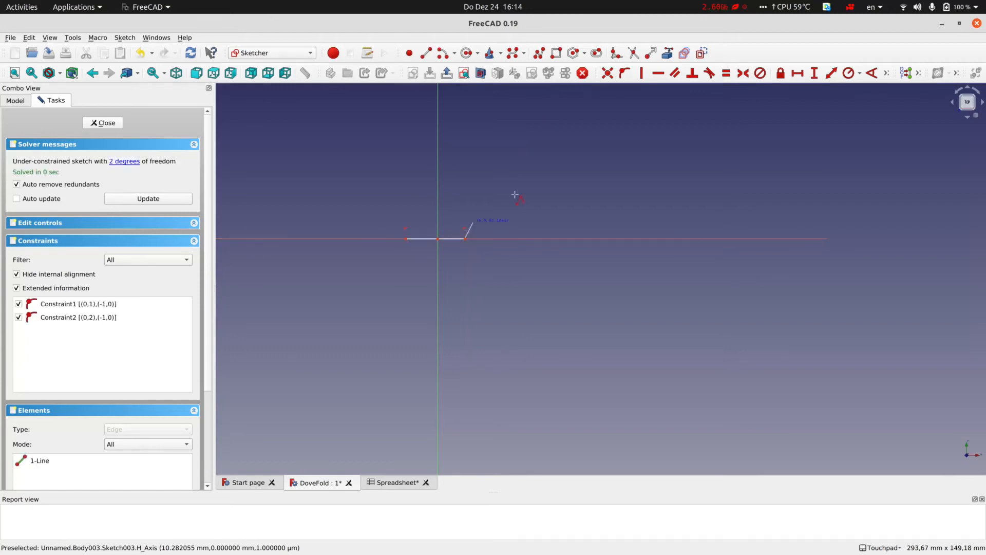
click(493, 202)
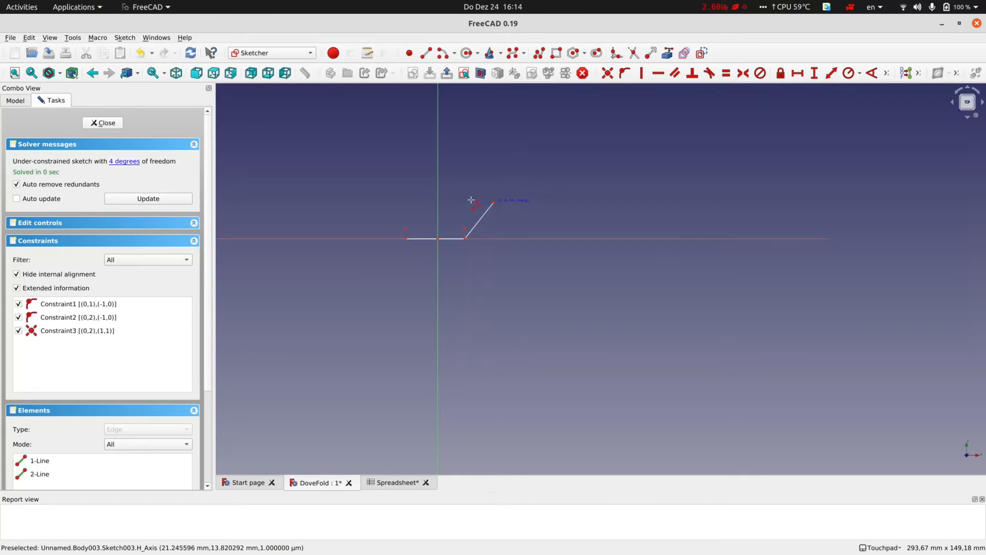
click(389, 203)
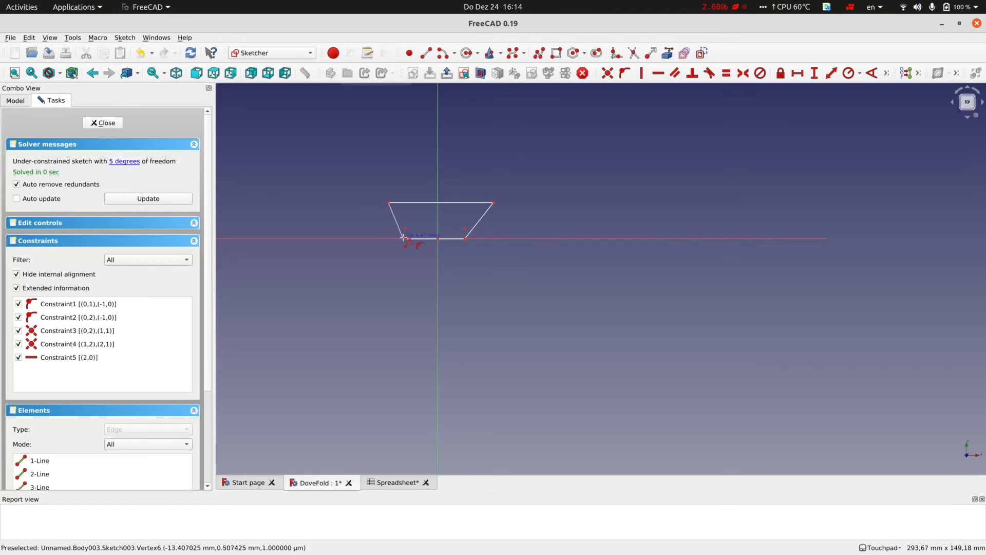
click(404, 238)
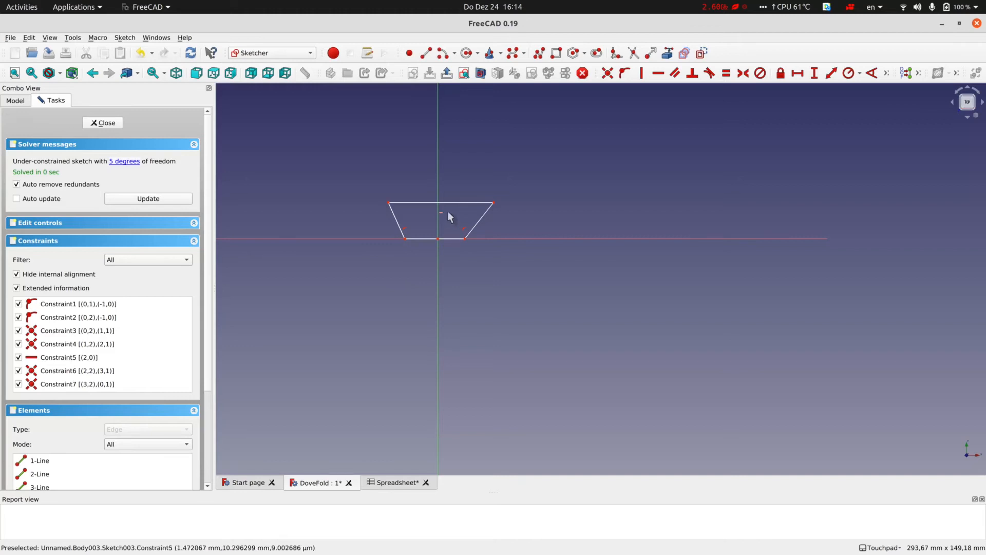
- Constrain the trapezoid's two lower corners and its two upper corners to be symmetric about the vertical axis
click(465, 239)
click(405, 239)
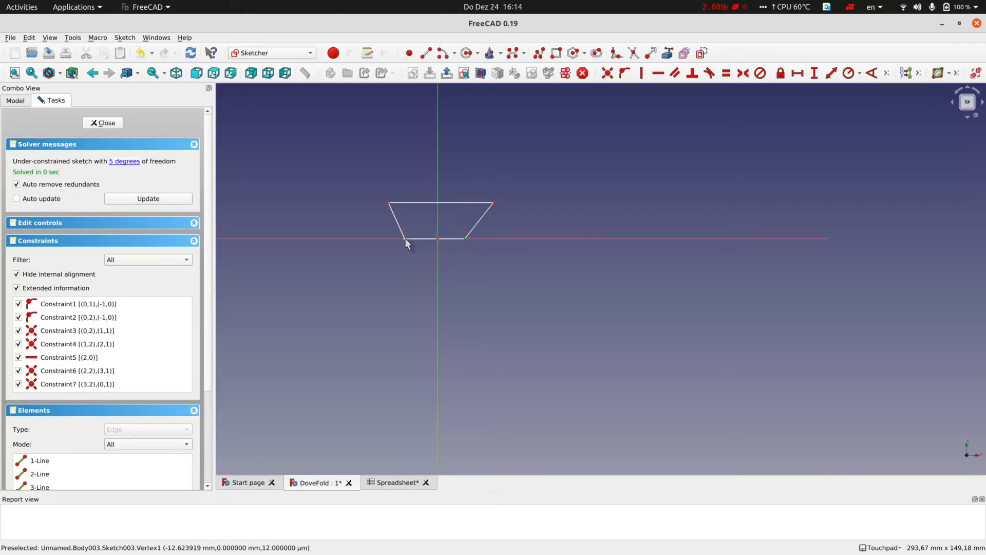
click(439, 276)
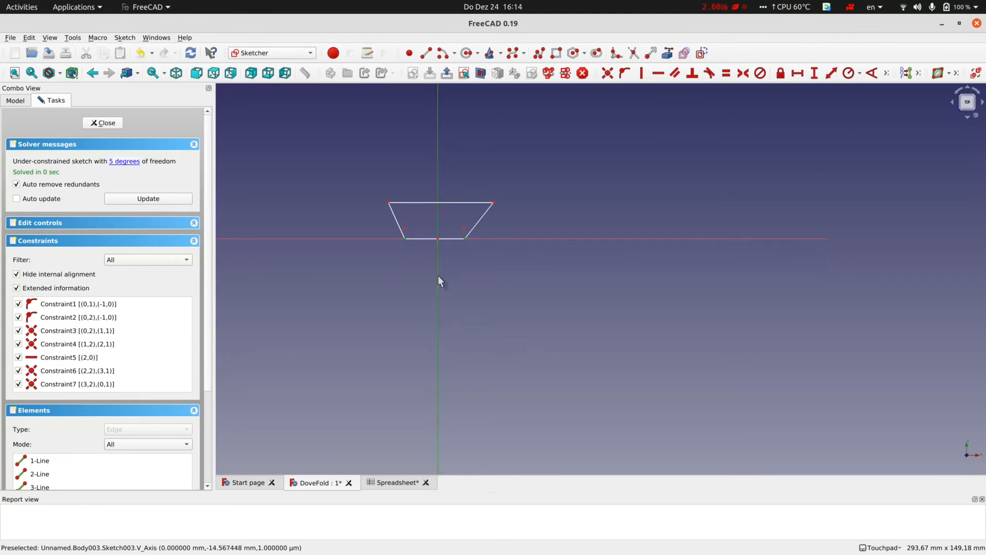
key(s)
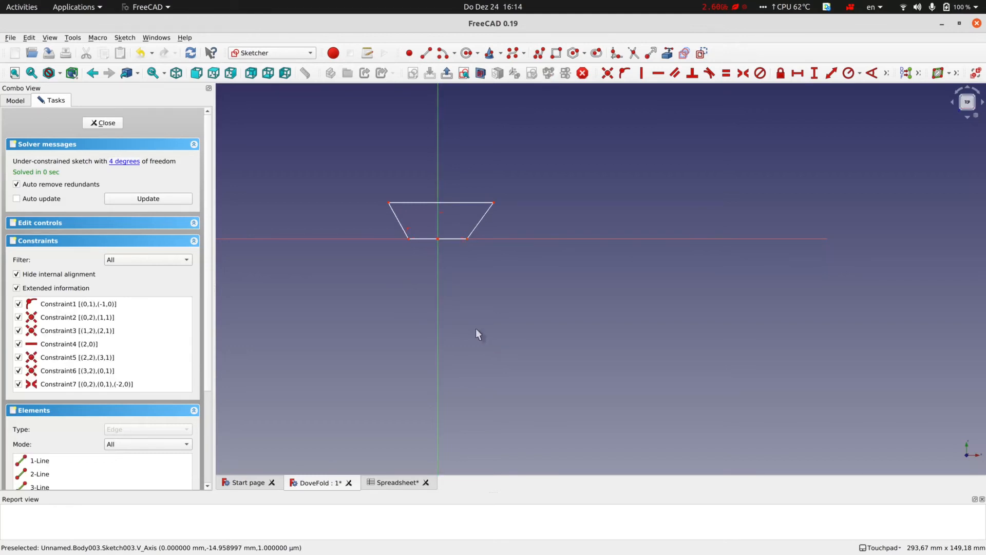
click(493, 203)
click(389, 203)
click(437, 177)
key(s)
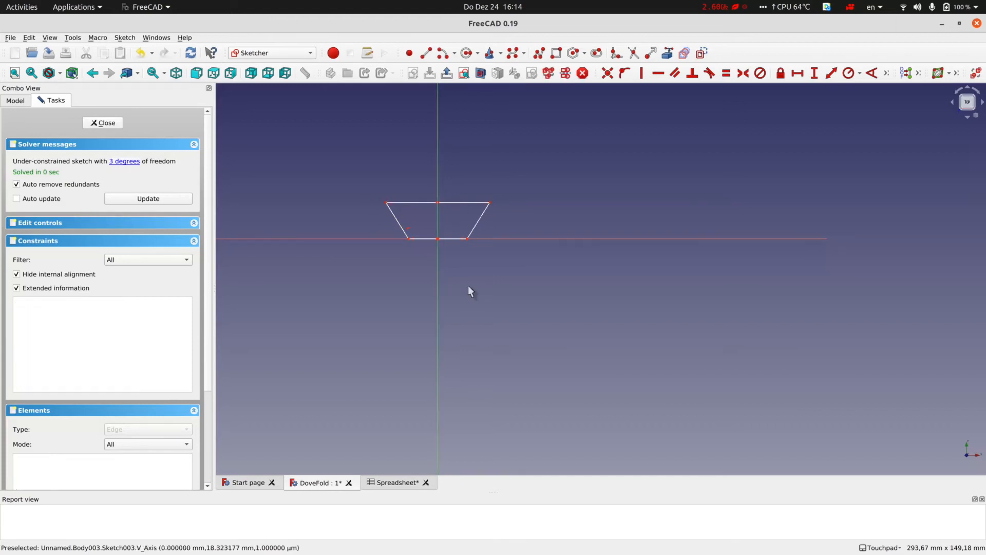
click(489, 203)
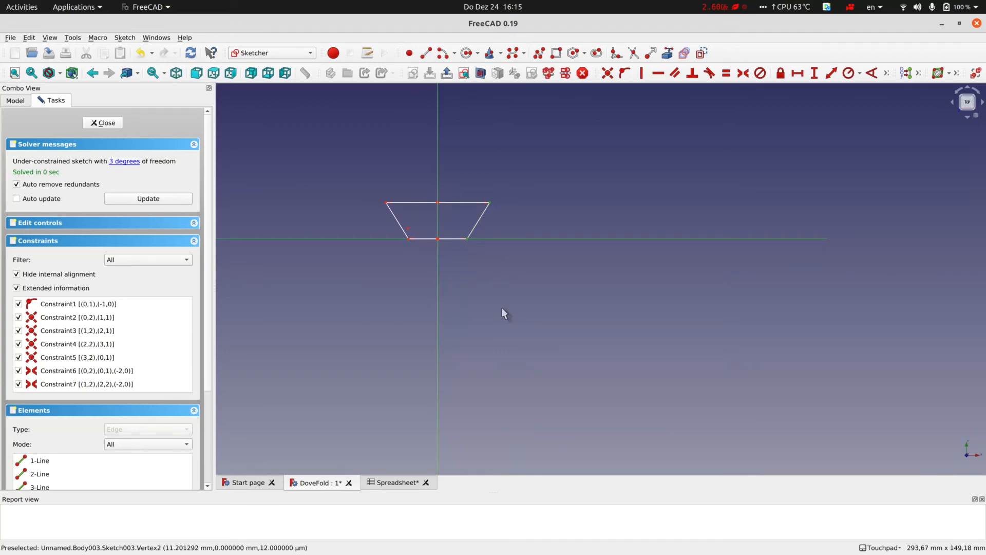
key(shift+v)
key(Return)
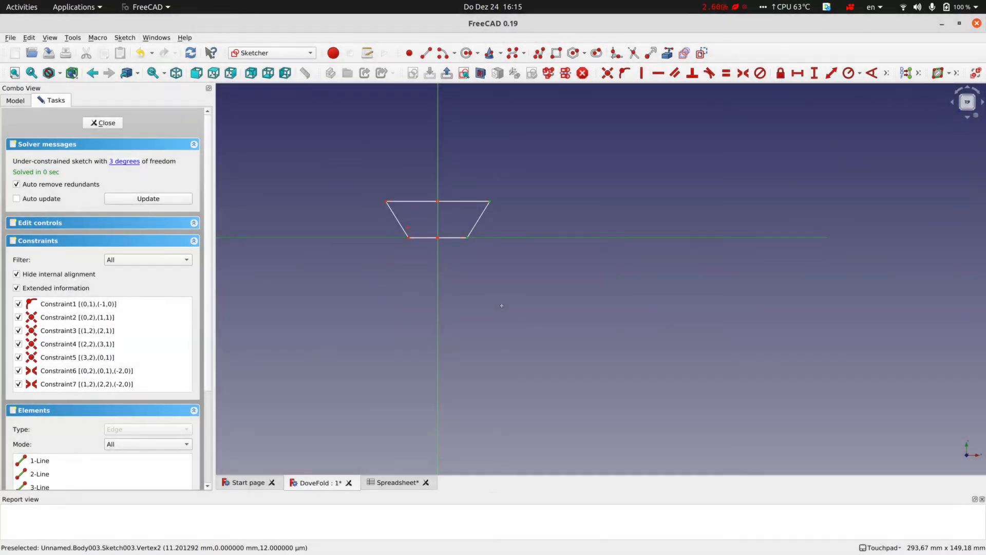
key(shift+v)
click(573, 303)
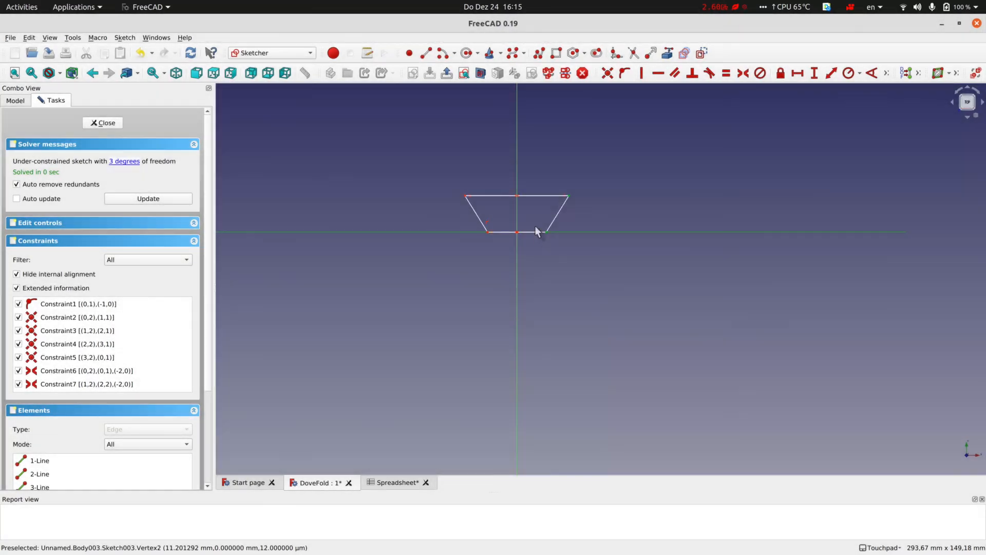
- Constrain the vertical distance between the trapezoid's lower and upper corners to 15 mm
click(547, 232)
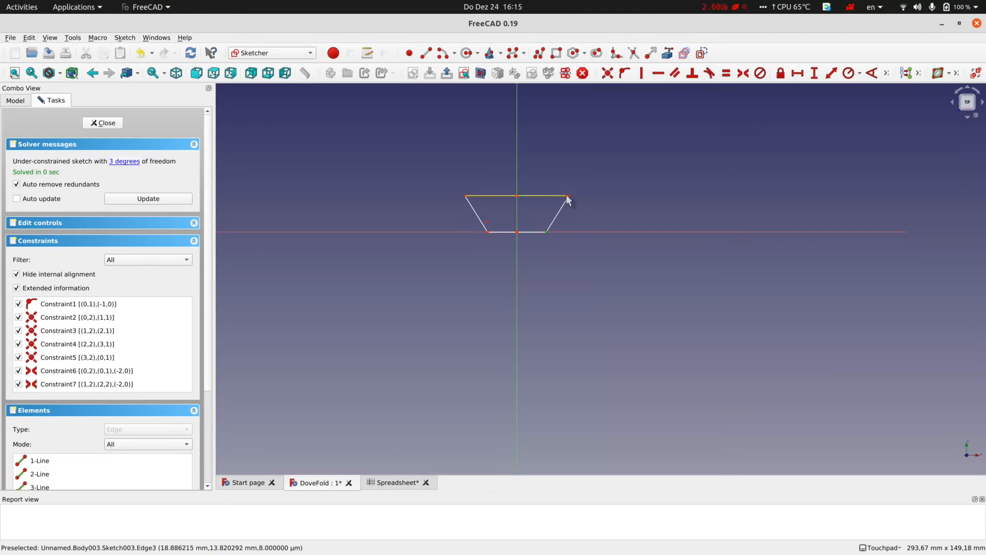
click(569, 196)
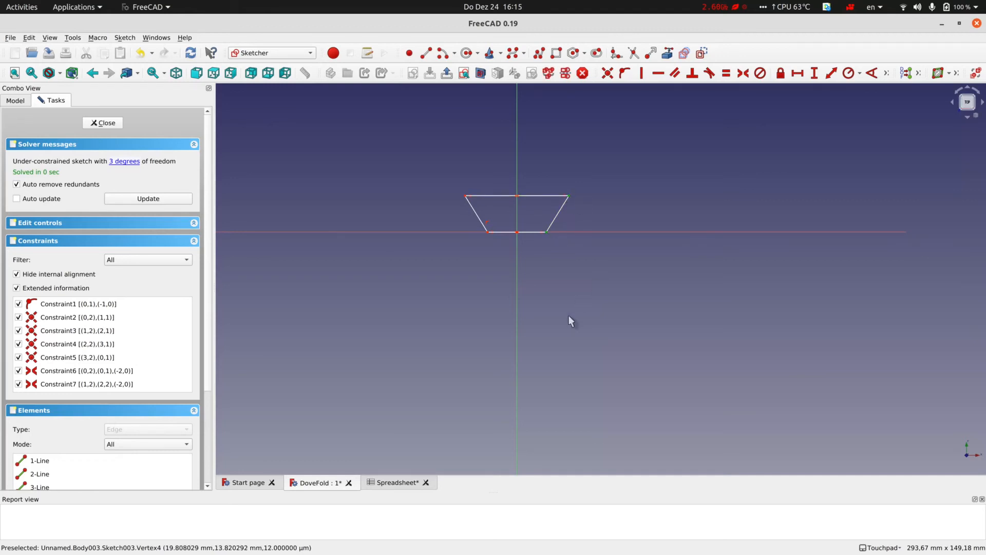
key(i)
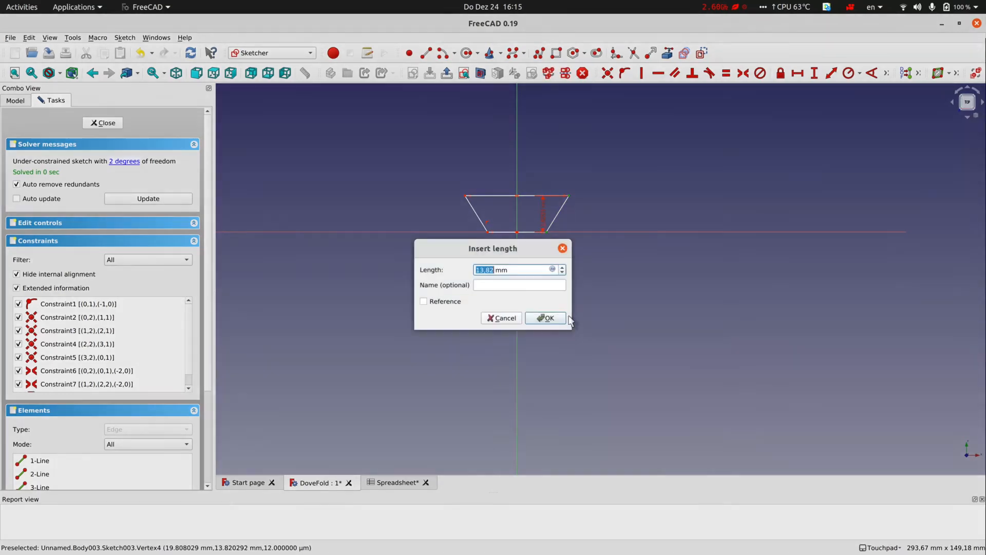
text(15)
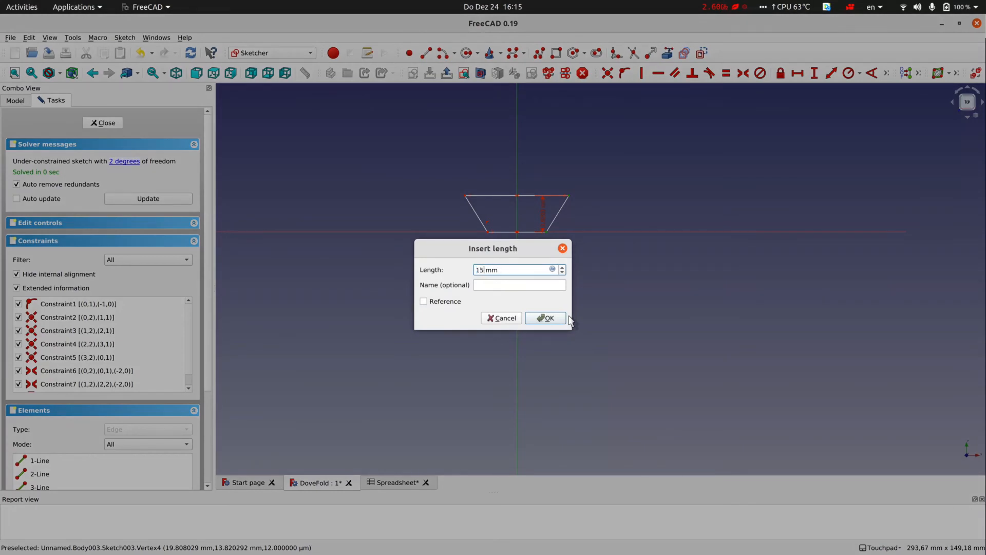
key(Return)
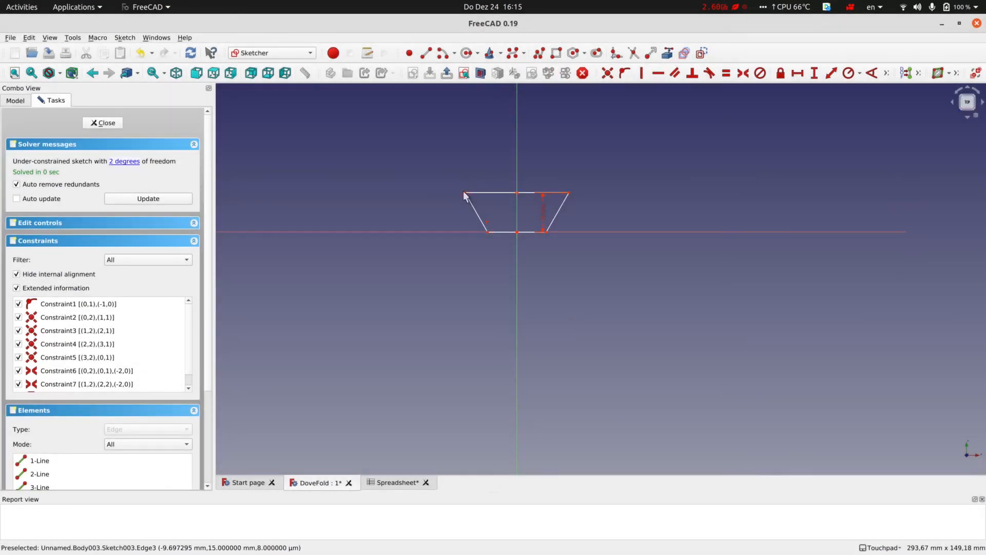
- Constrain the trapezoid's upper edge to 30 mm and its lower edge to 20 mm, and close the sketch
click(490, 193)
key(l)
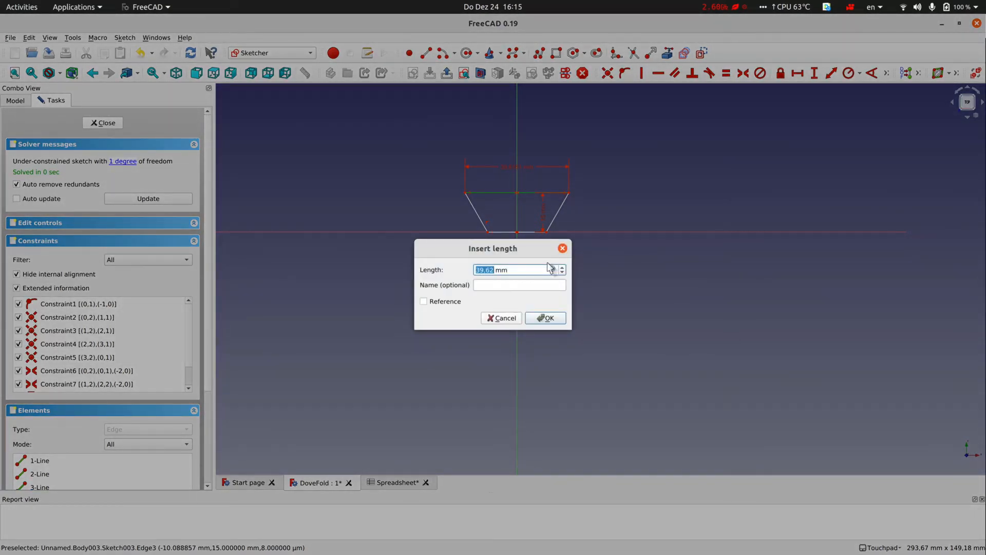
key(Return)
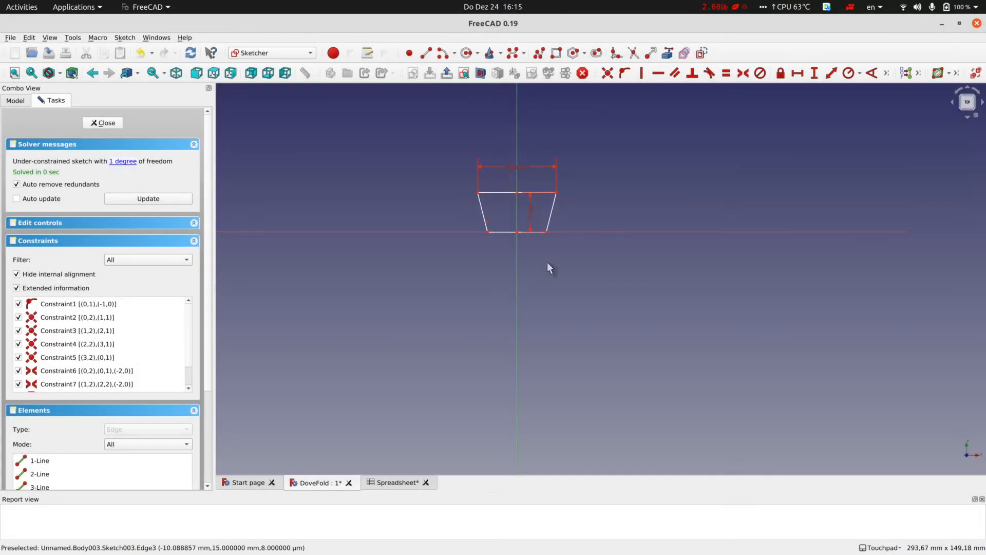
click(497, 232)
key(shift+h)
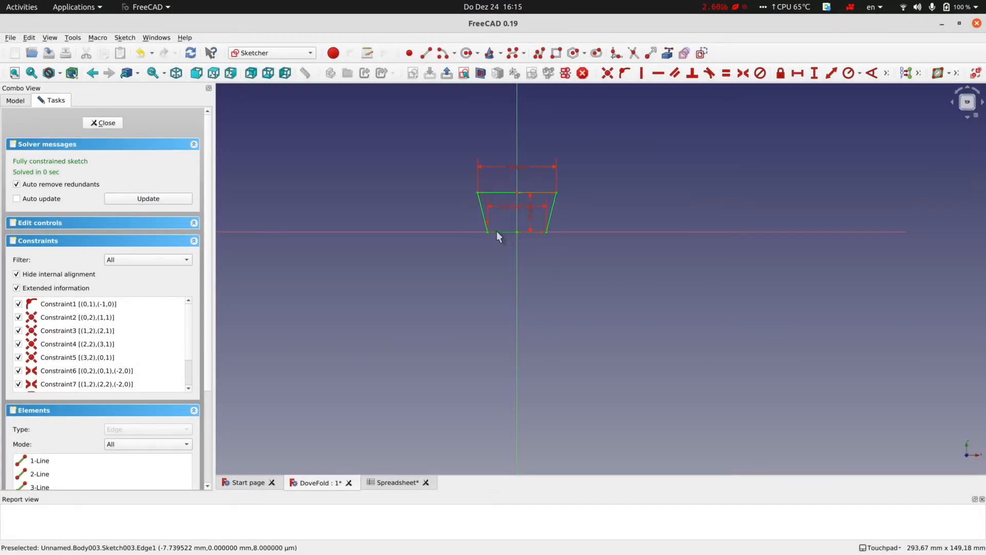
text(20)
key(Return)
click(111, 124)
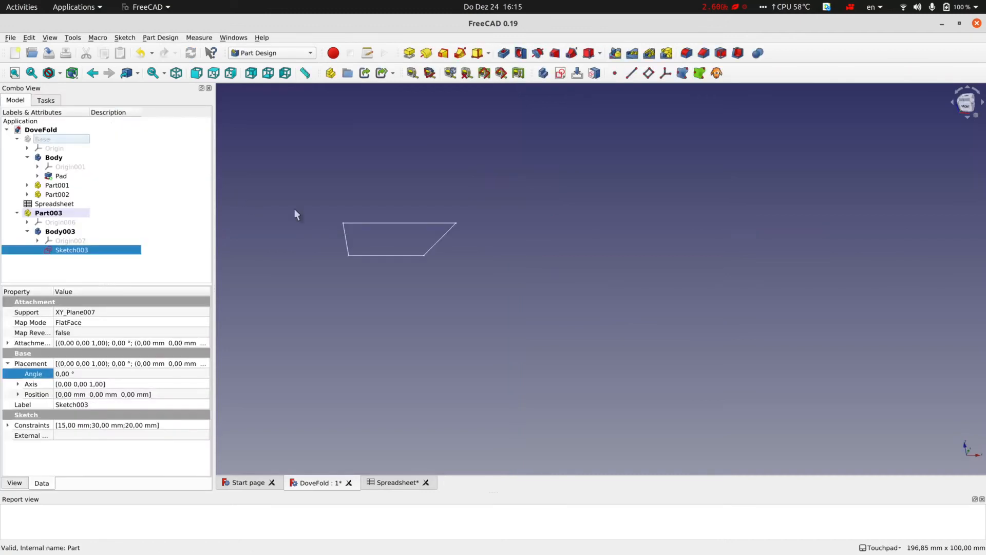
- Pad the trapezoid sketch to a thickness of 2 mm
click(409, 53)
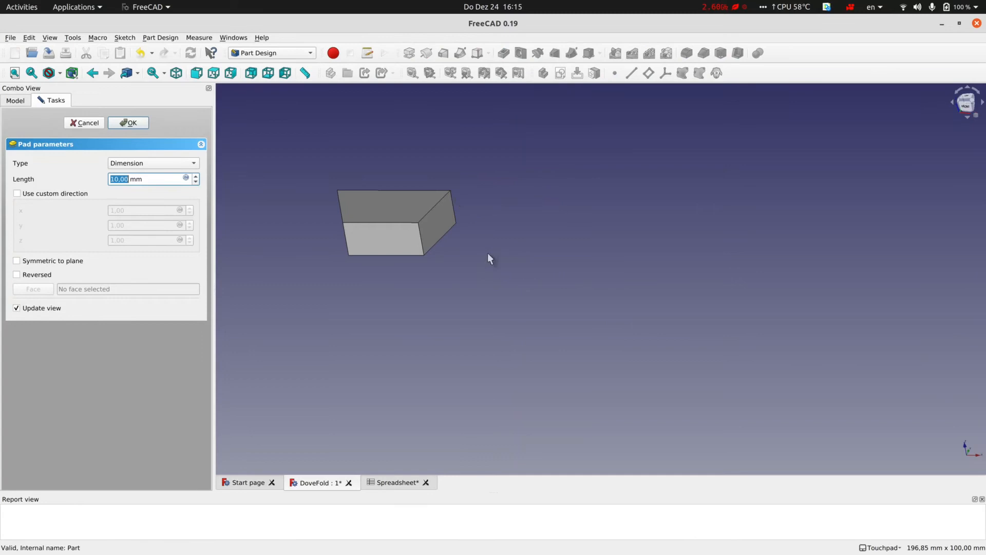
text(2)
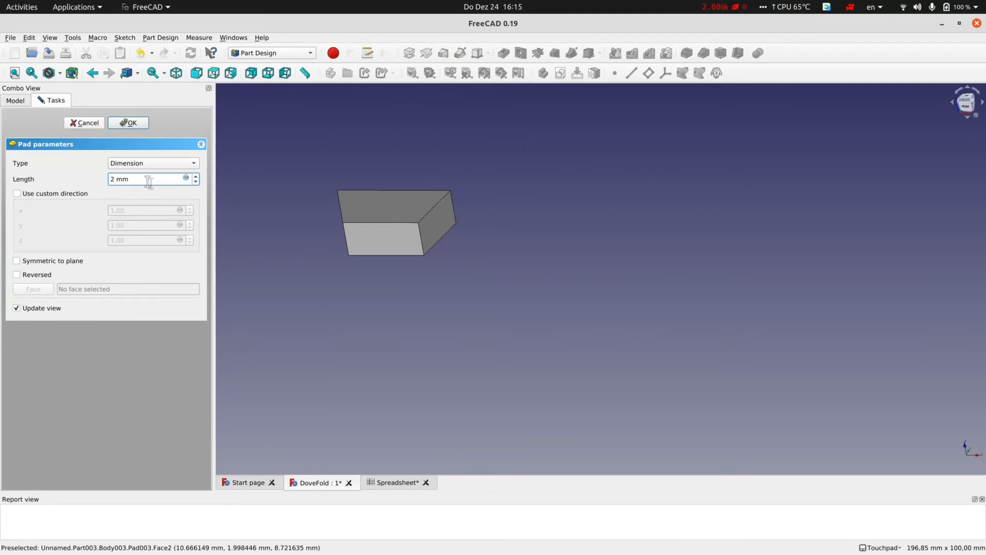
click(128, 123)
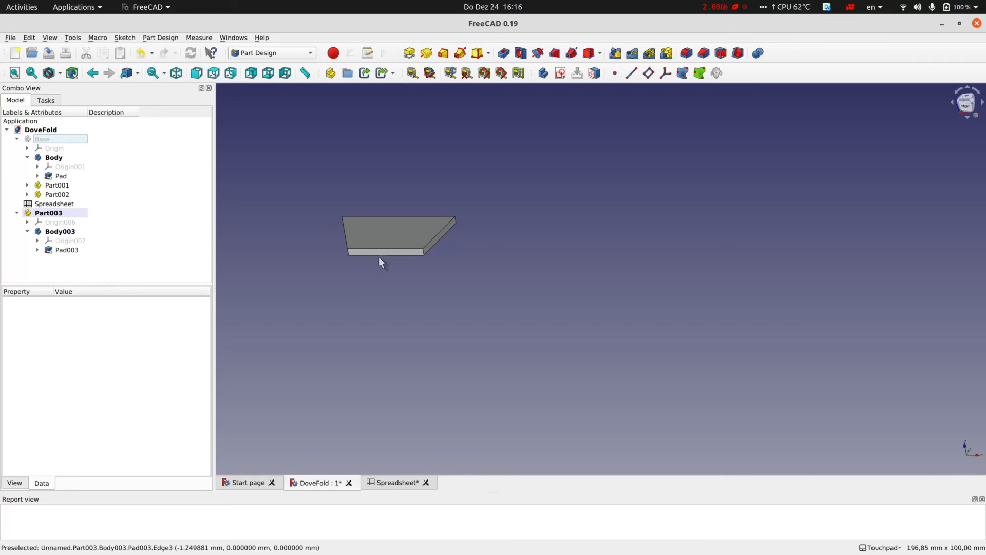
- Show the Base part and unfold its plates by setting HingeAngle to 0 in the spreadsheet
click(57, 140)
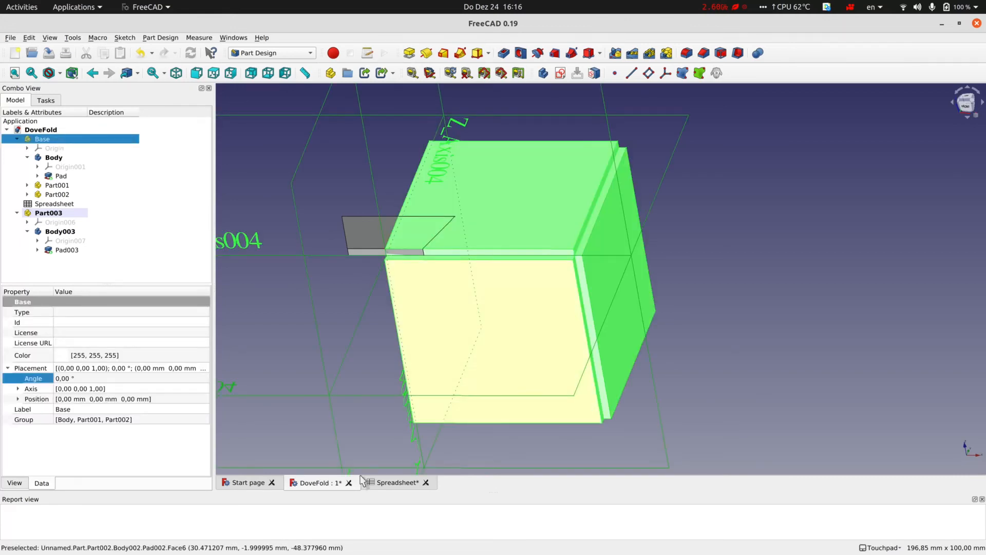
click(391, 484)
click(332, 147)
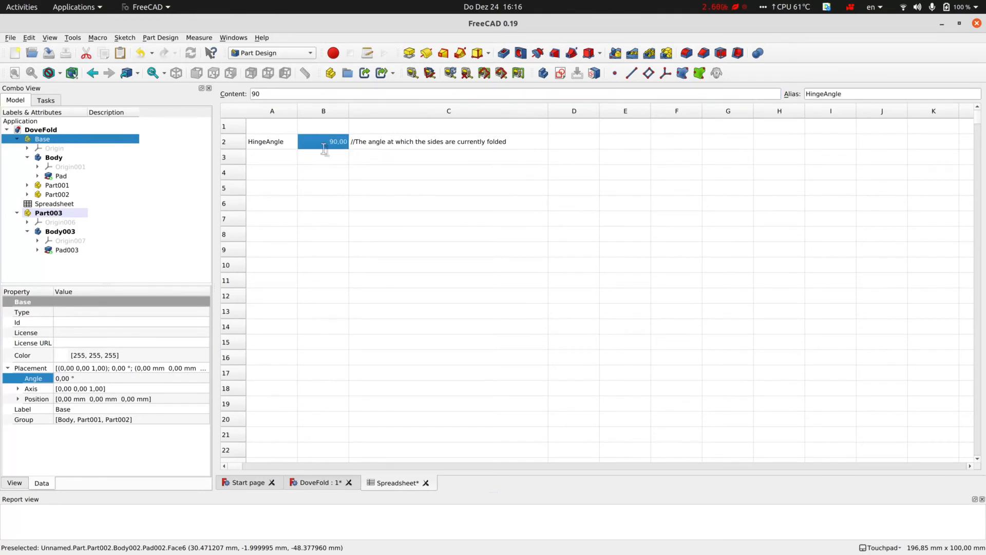
text(0)
key(Return)
click(317, 482)
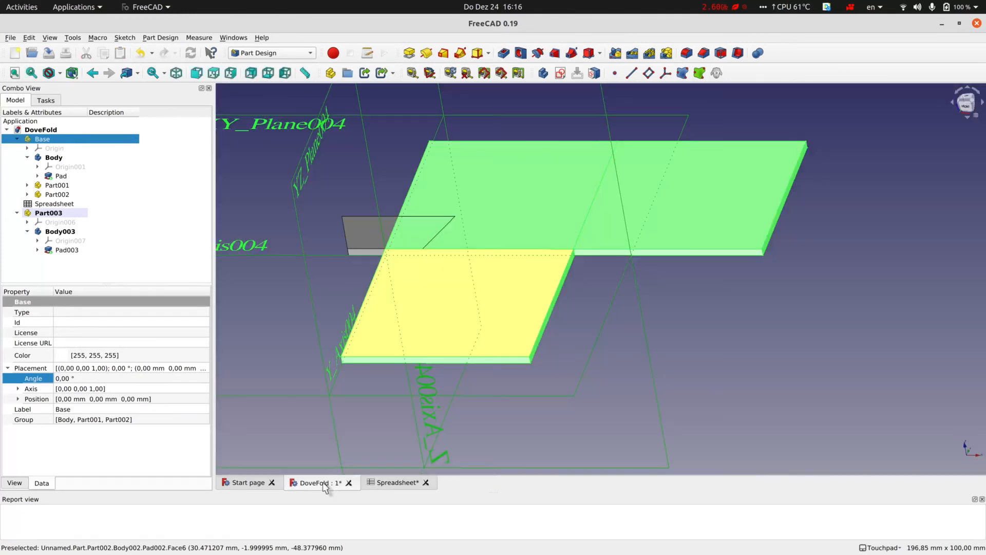
click(624, 333)
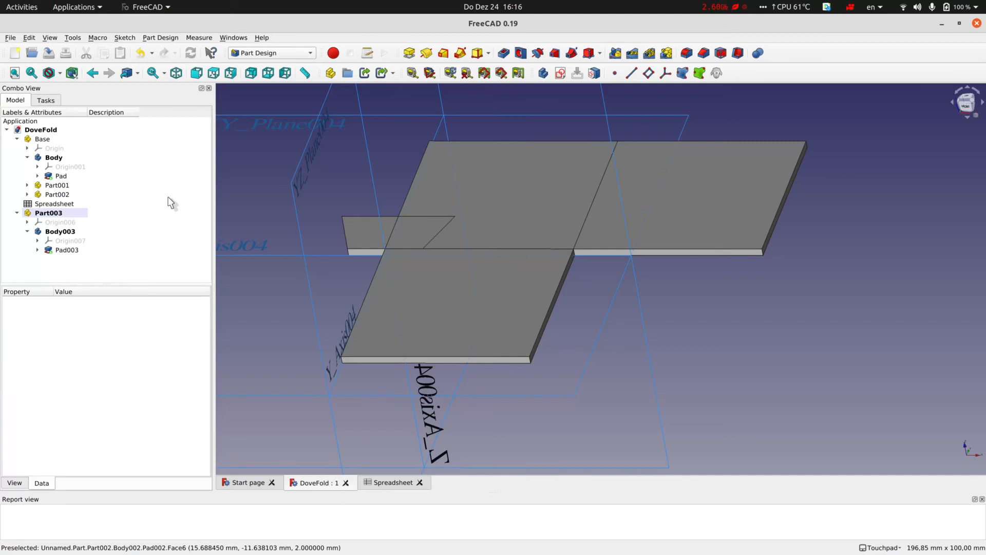
- Duplicate Part003 with all its dependencies, dismiss the exception message, and select the copied part
click(59, 213)
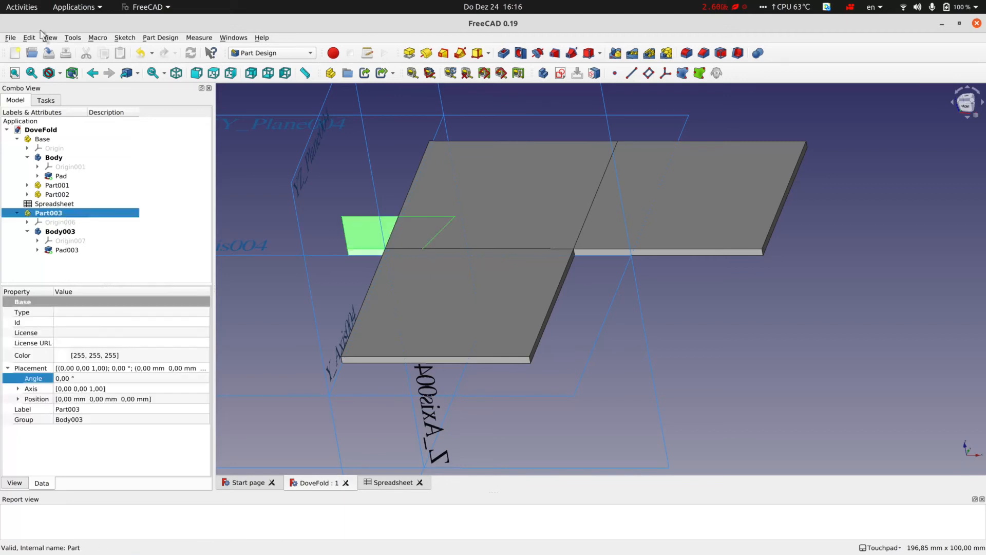
click(29, 38)
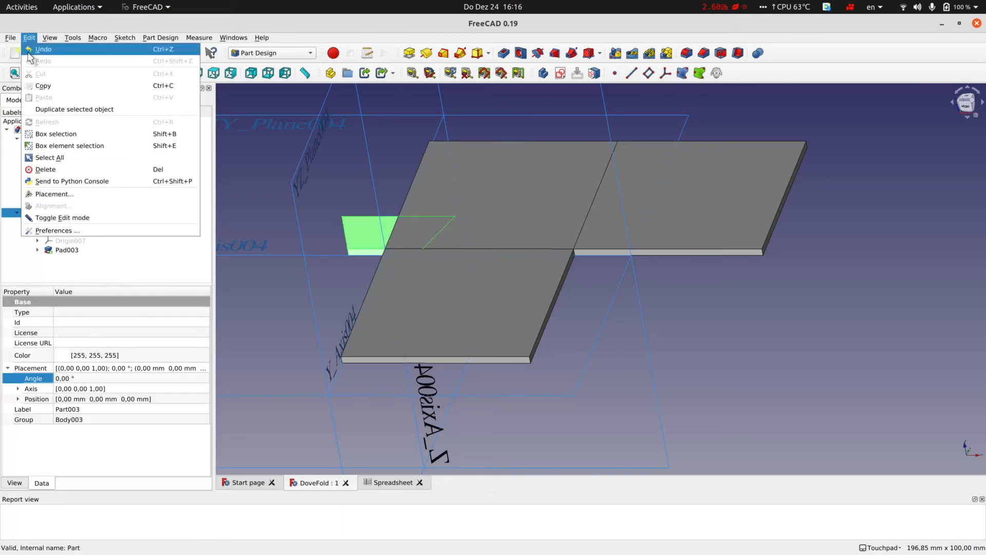
click(78, 110)
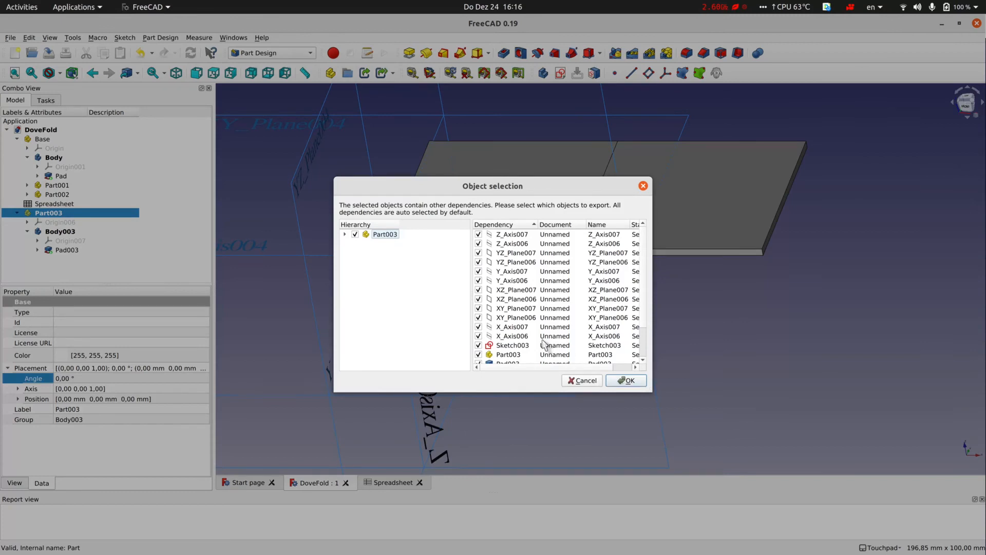
scroll(545, 344, down, 2)
scroll(526, 304, up, 2)
scroll(526, 305, down, 2)
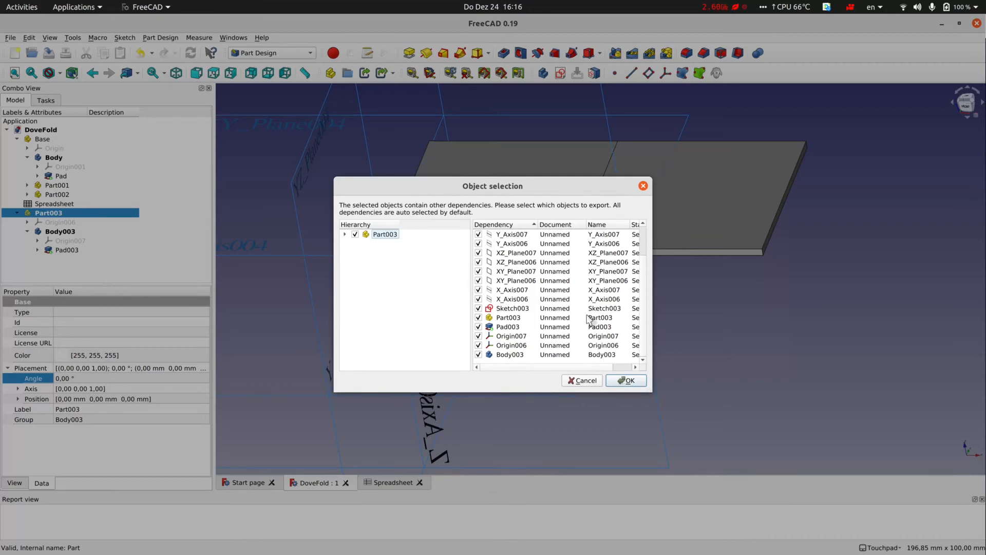
scroll(589, 319, up, 2)
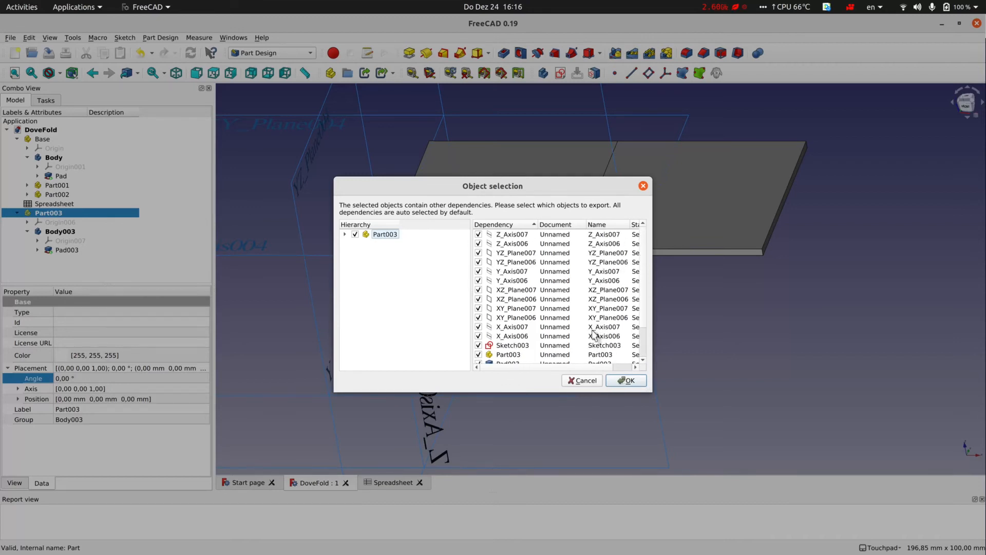
click(626, 380)
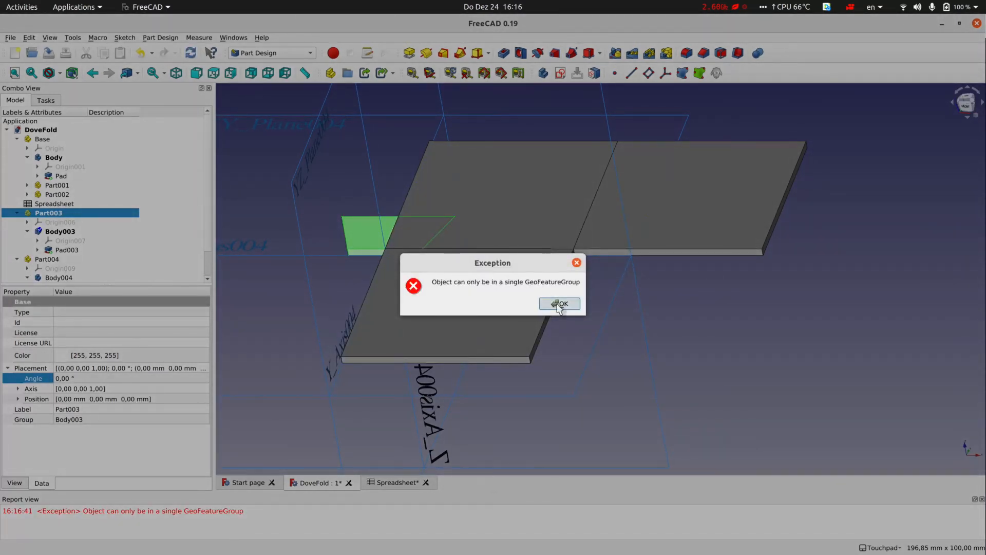
click(560, 304)
click(116, 259)
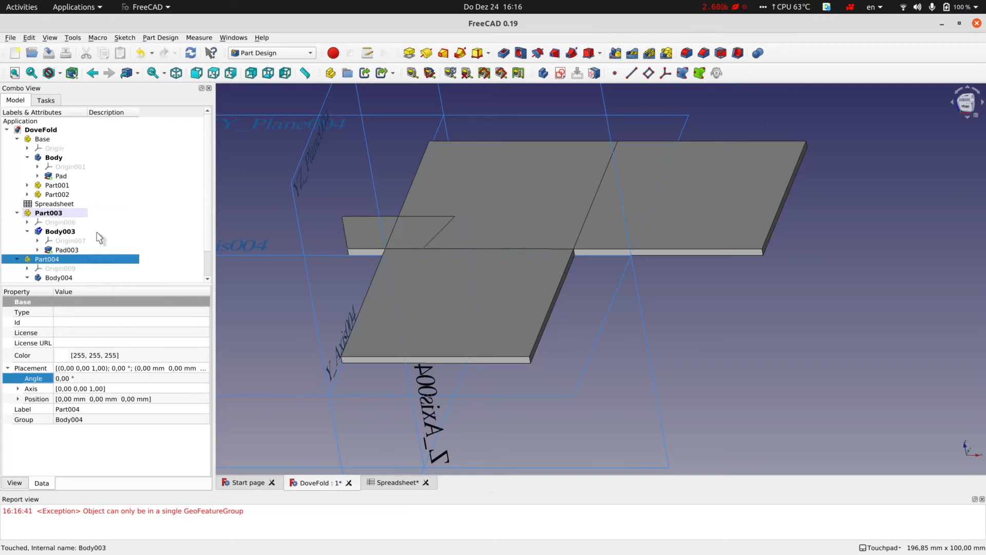
- Transform Body004 inside Part004, rotating the trapezoid by -90° about its Z axis
right_click(59, 263)
key(Escape)
right_click(54, 278)
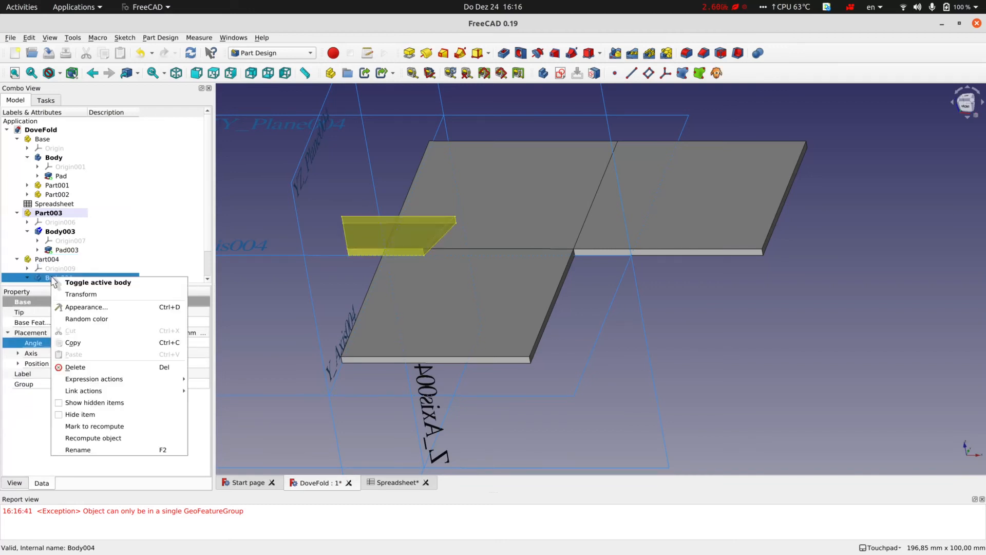
click(80, 293)
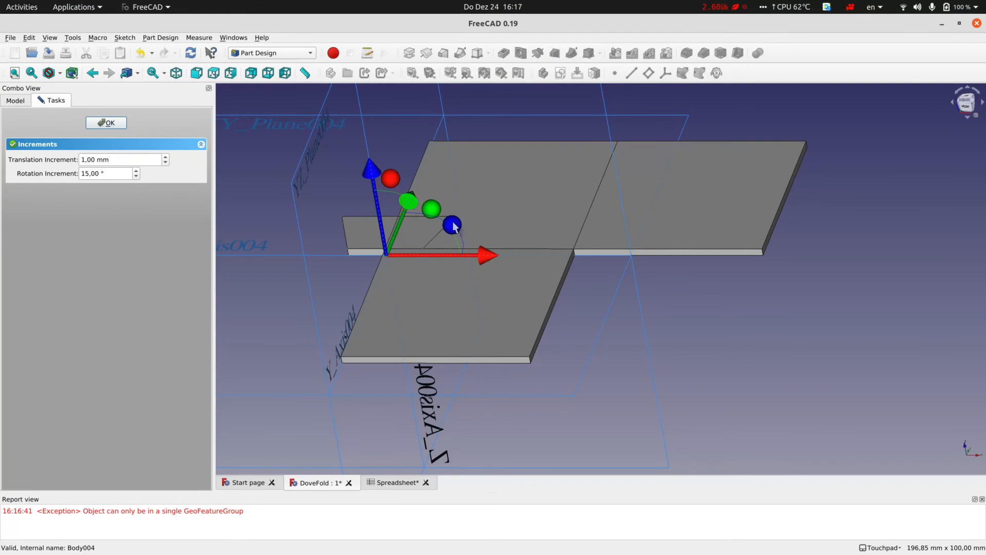
drag(452, 227, 440, 312)
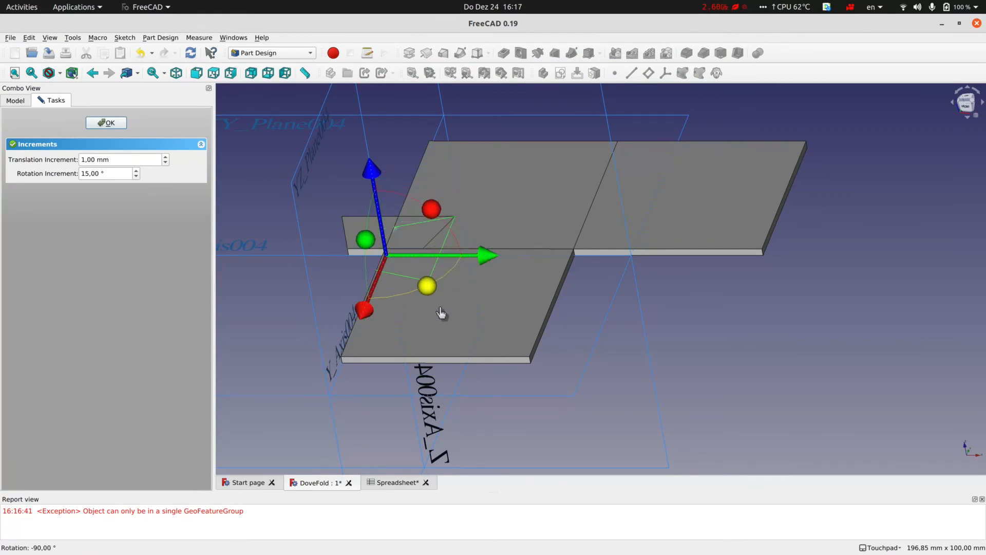
click(110, 123)
- Transform Part004, moving it 50 mm along X and -22 mm along Y to the front plate's side edge
click(57, 262)
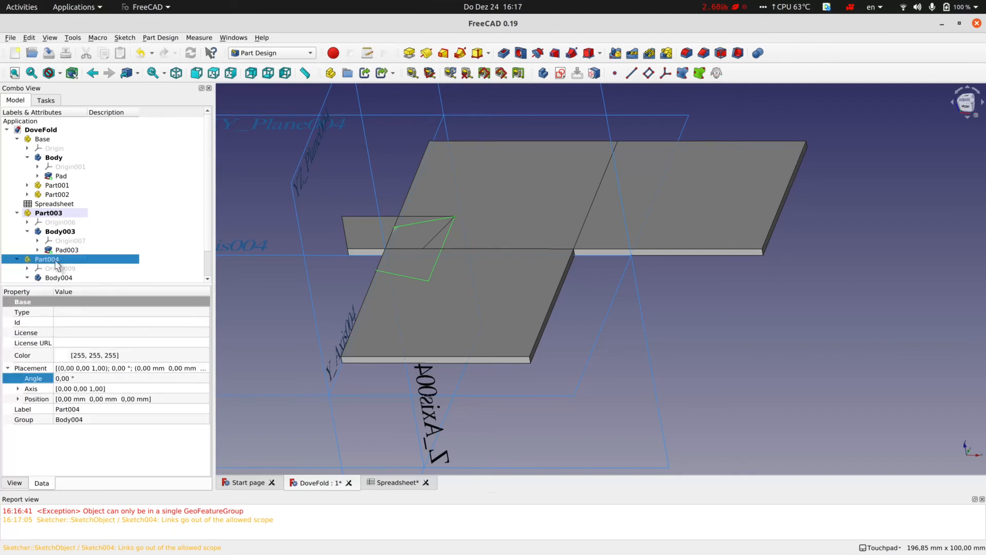
right_click(58, 266)
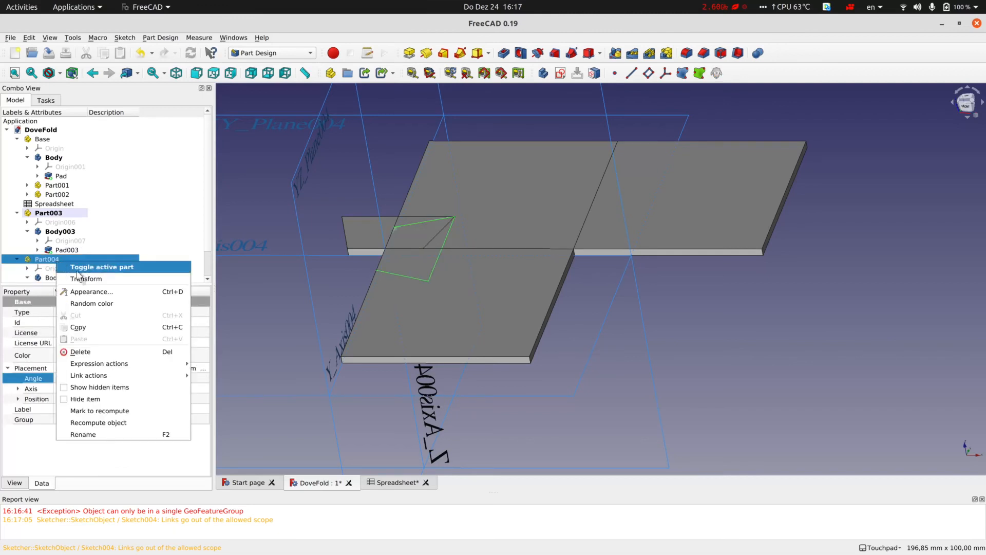
click(82, 278)
drag(509, 253, 675, 275)
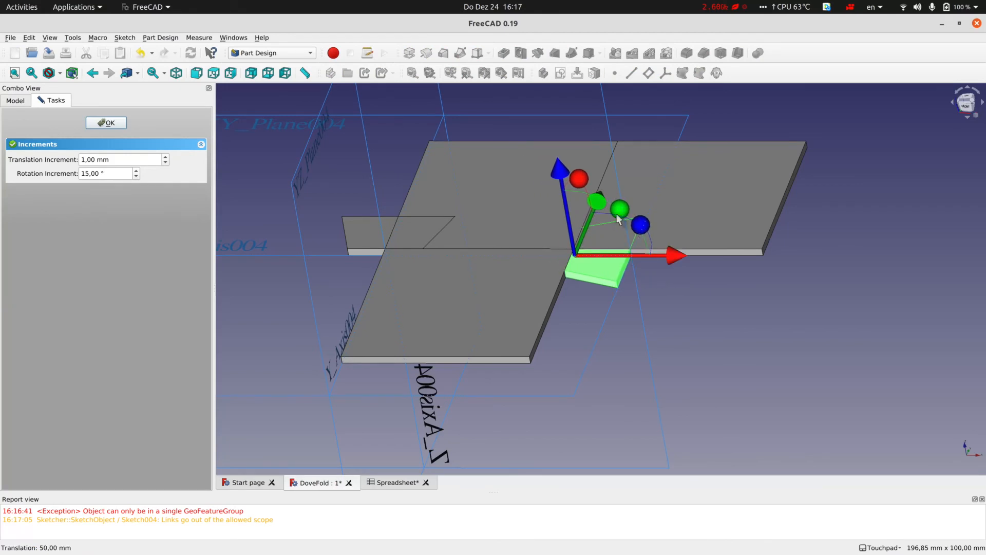
drag(595, 200, 578, 256)
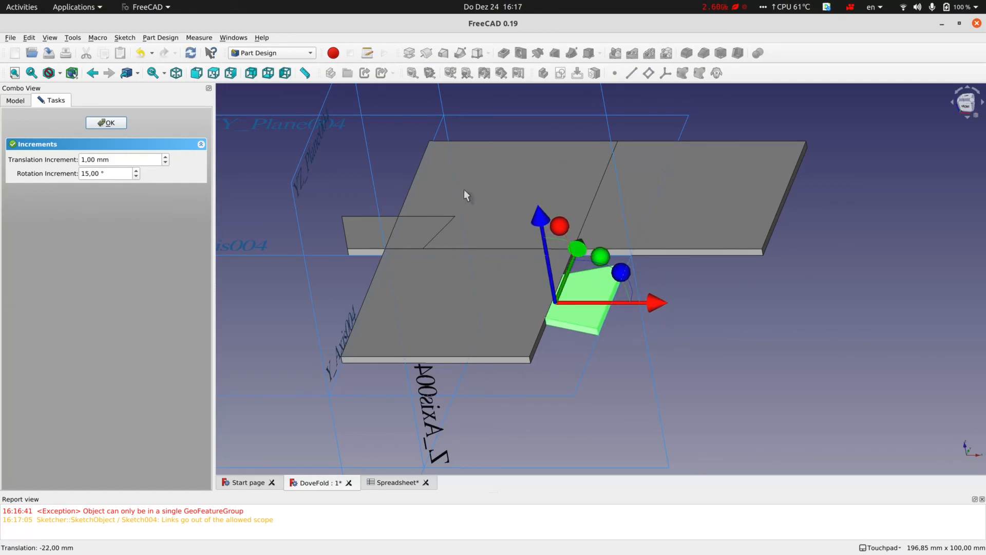
click(105, 124)
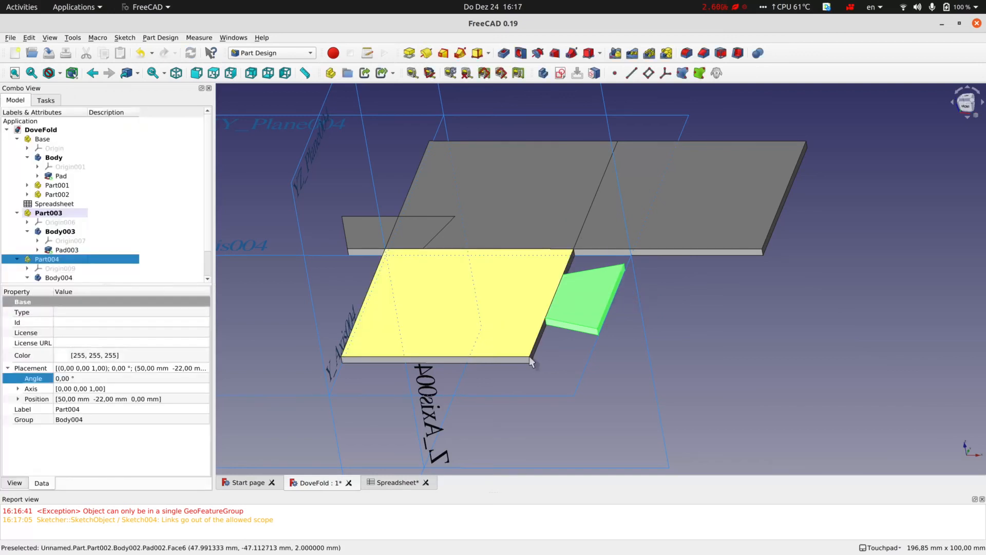
- Transform Part004 again, rotating it by 15° about its Y axis
click(550, 408)
click(58, 214)
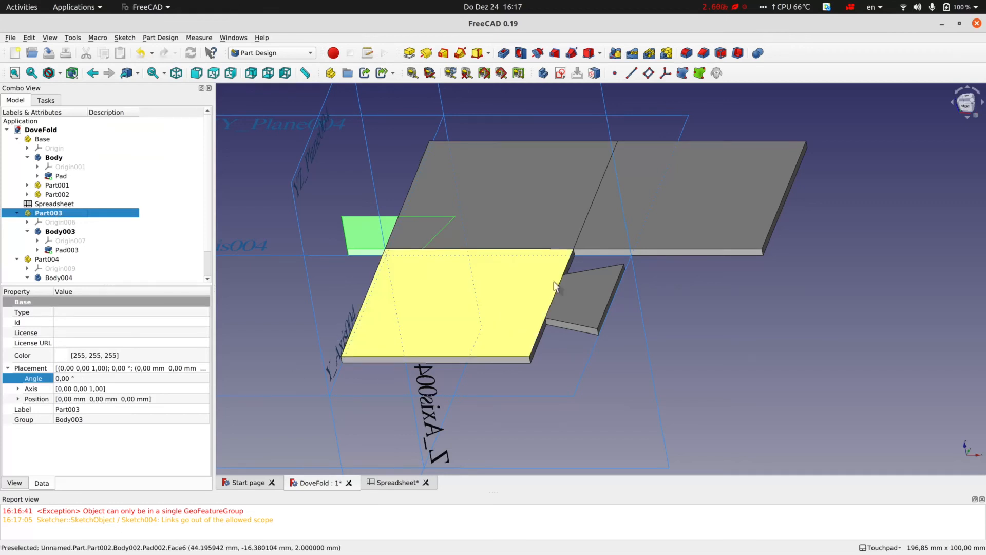
click(584, 295)
click(72, 233)
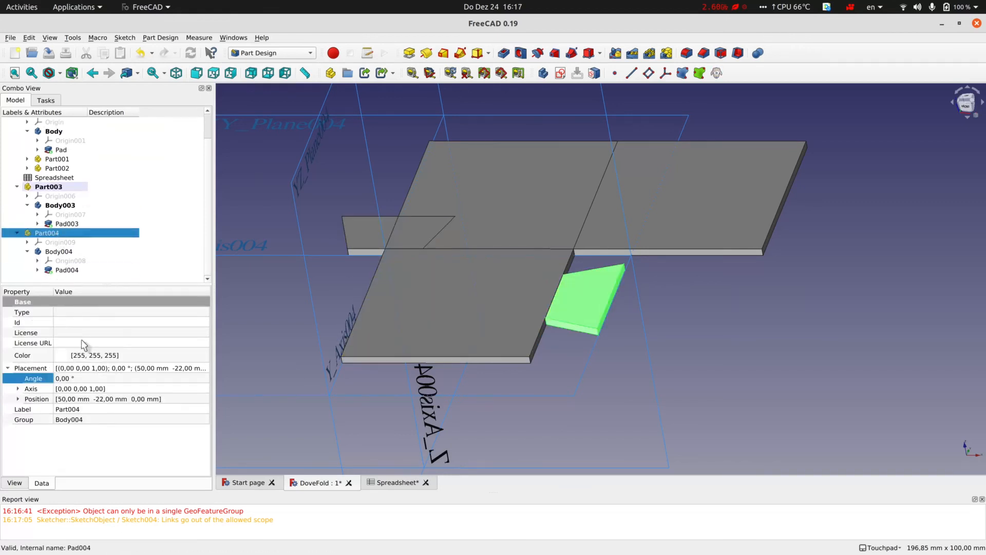
right_click(73, 235)
click(97, 252)
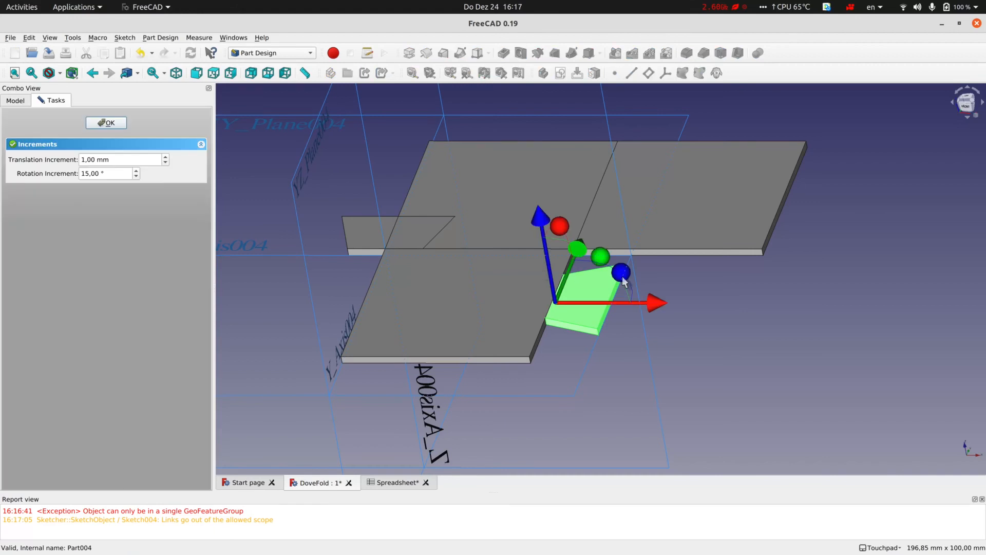
drag(605, 259, 616, 271)
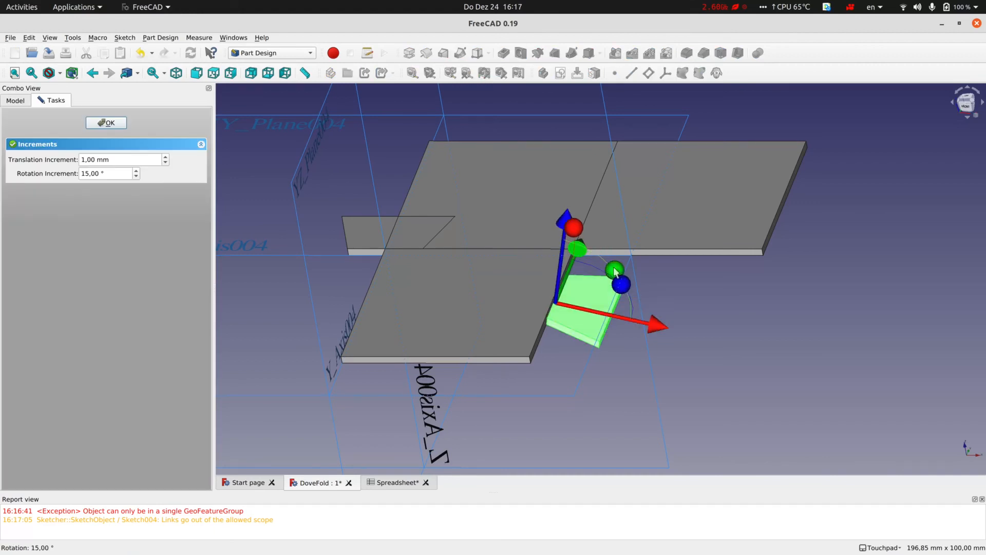
click(109, 123)
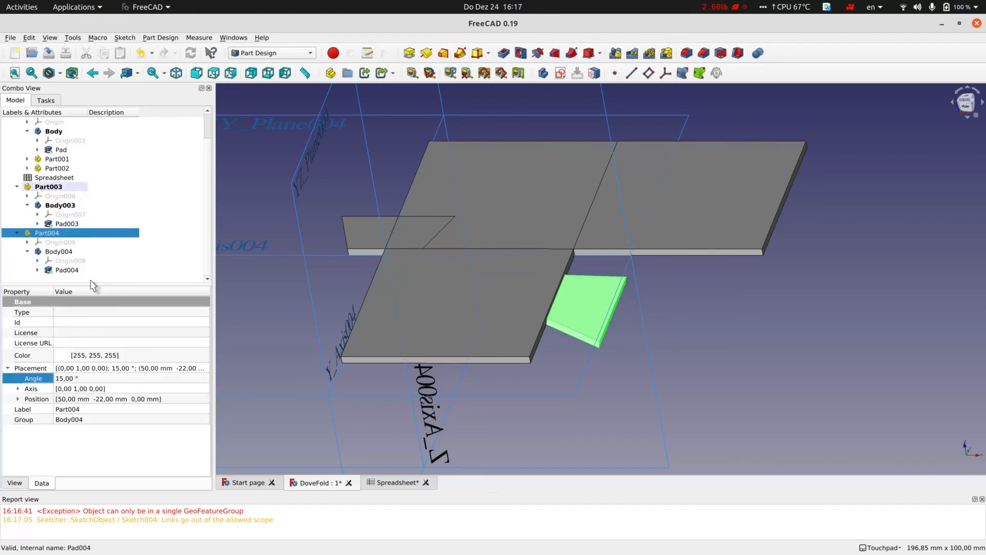
- Link Part004's placement angle to the expression <<Spreadsheet>>.HingeAngle and save the document
click(75, 379)
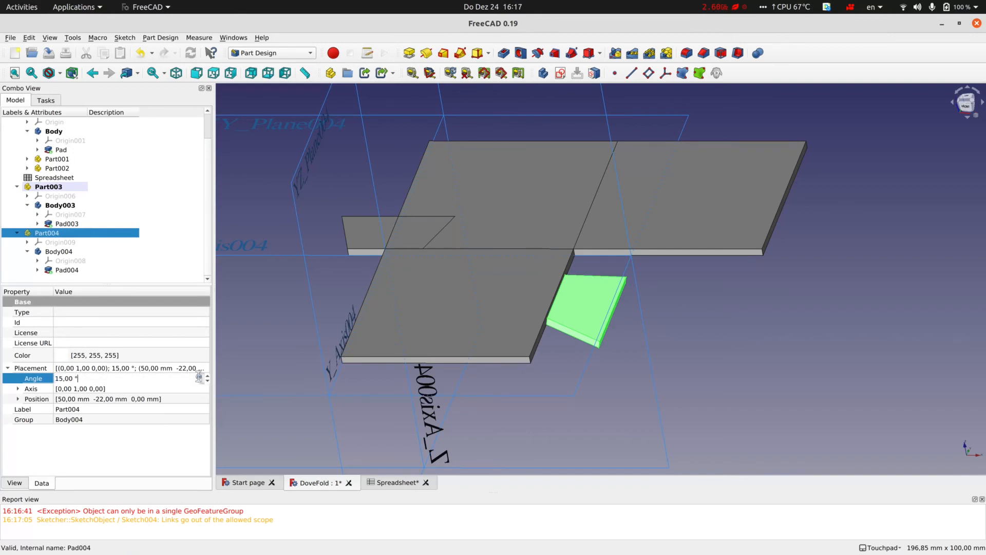
click(199, 377)
text(<<S)
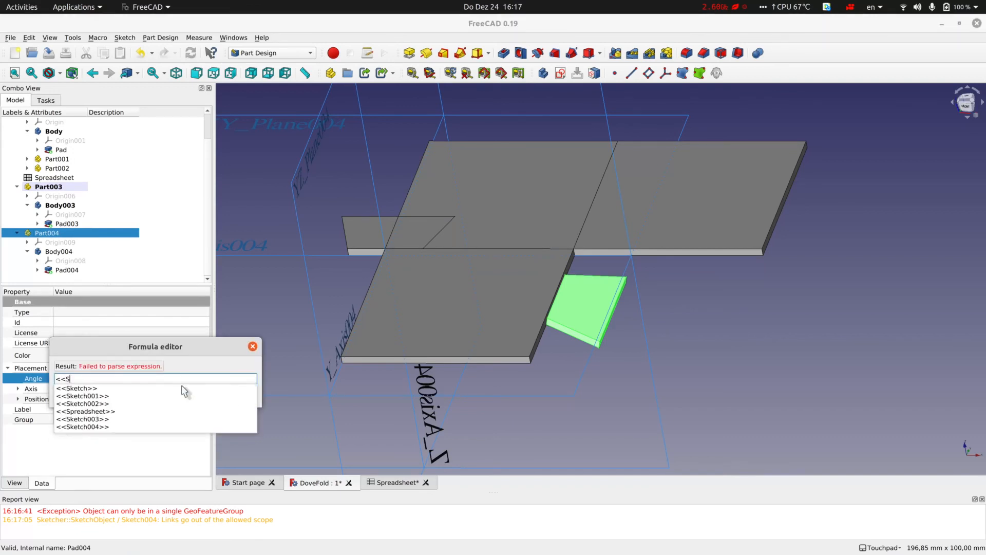
text(pre)
key(Down)
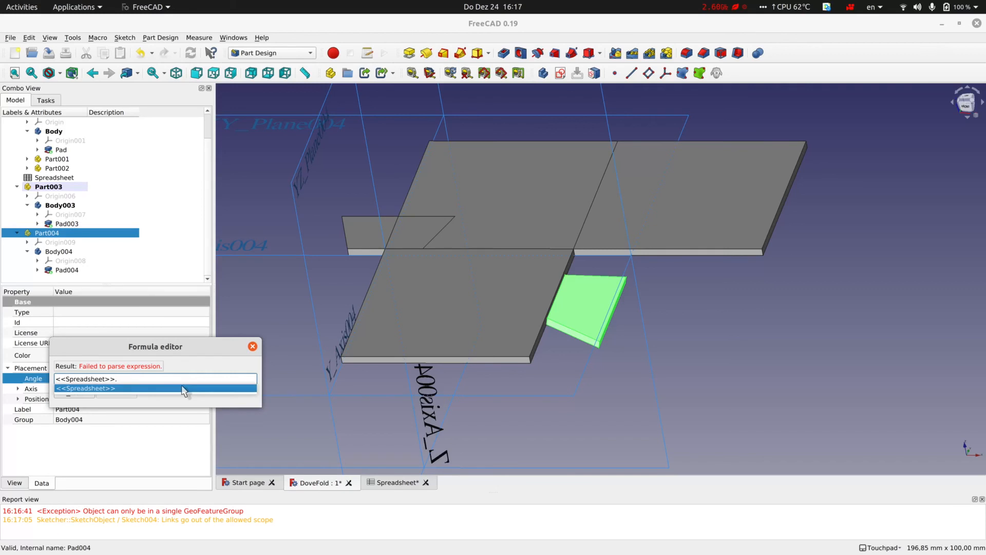
text(Hin)
key(Down)
key(Return)
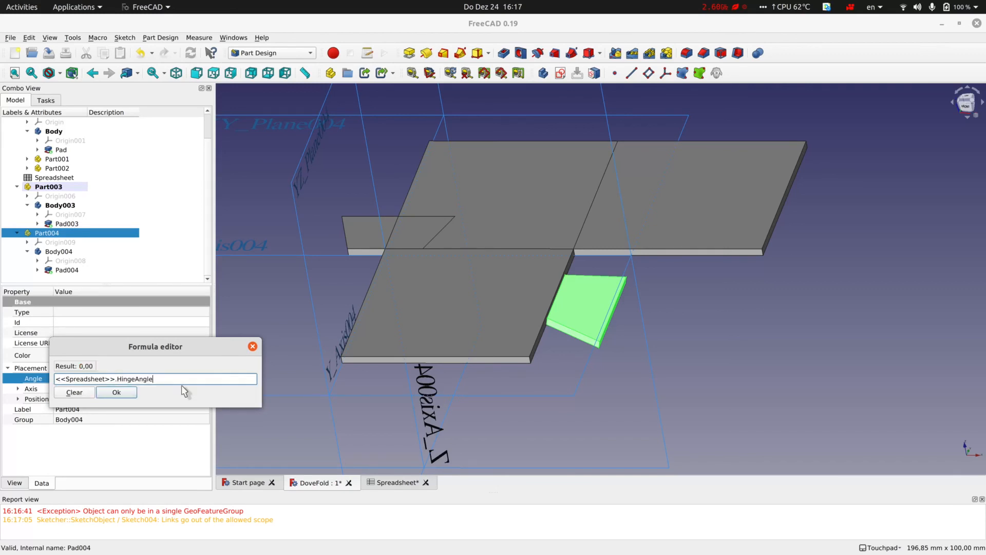
click(117, 393)
click(381, 416)
key(ctrl+s)
- Transform Body003 inside Part003, rotating the trapezoid by 180° about its Z axis
click(364, 234)
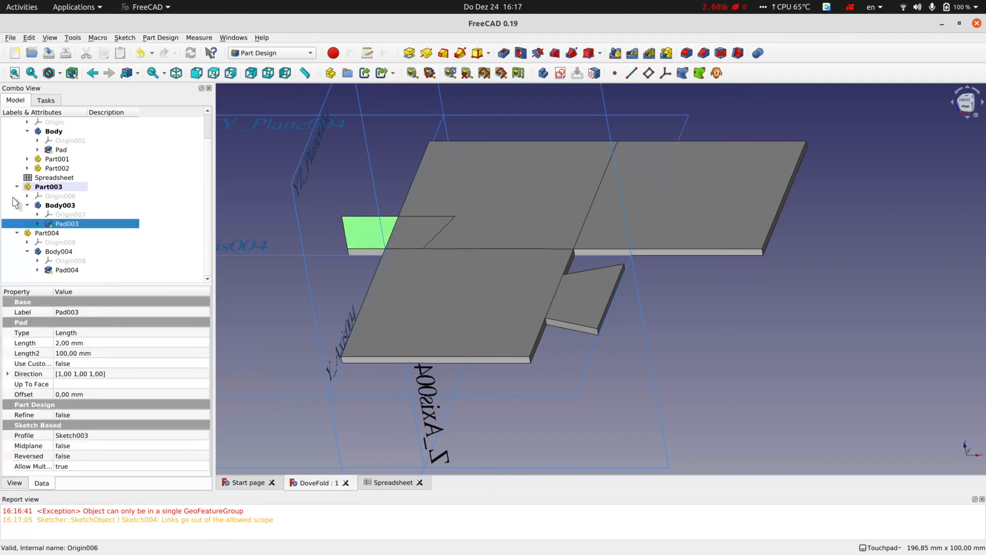
click(48, 188)
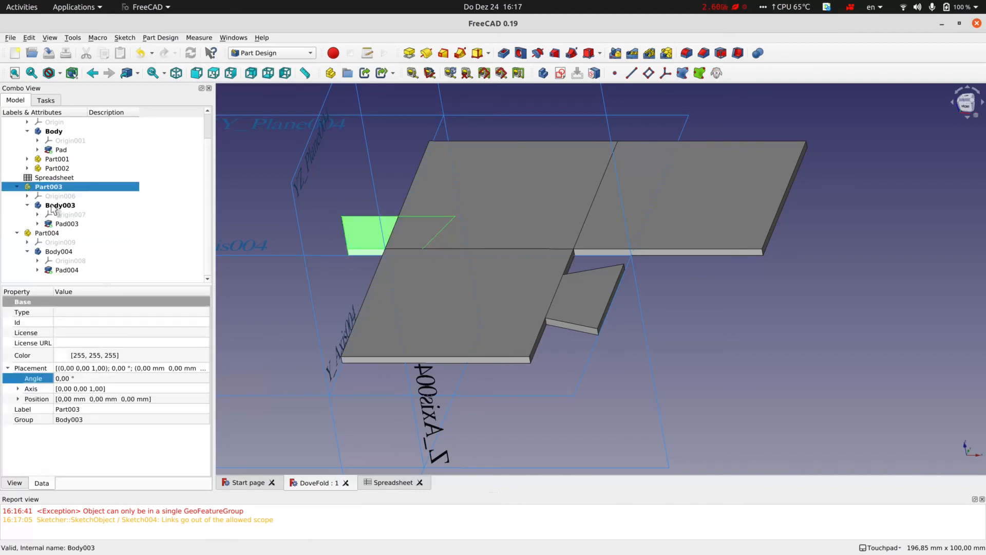
right_click(51, 204)
click(74, 221)
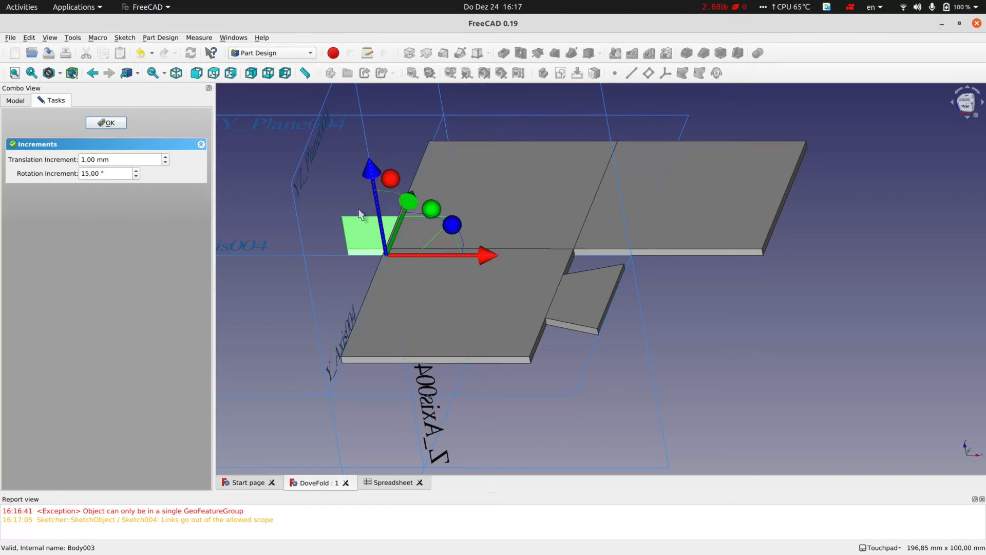
drag(452, 225, 294, 302)
click(106, 122)
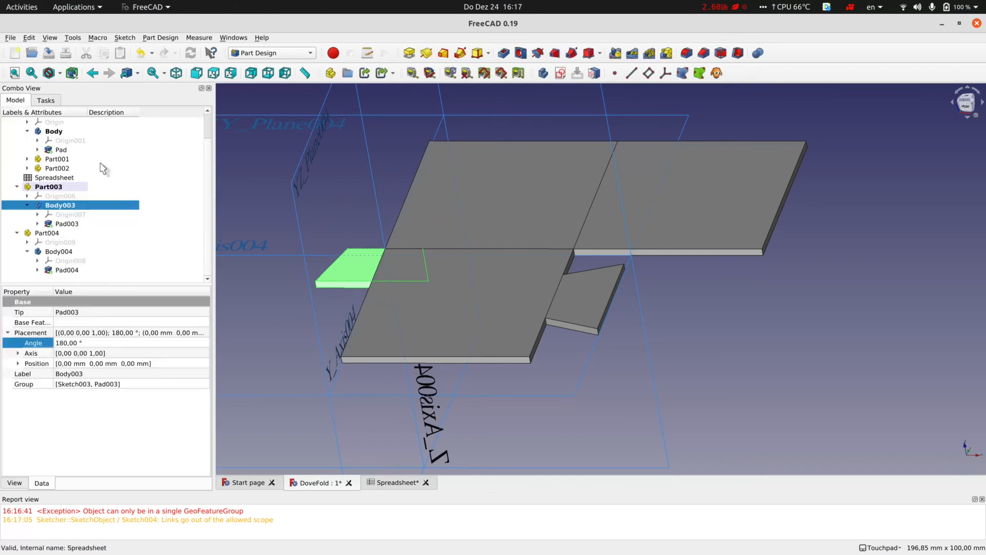
- Transform Part003, moving it 84 mm along X to the front edge of the far side plate
right_click(53, 192)
click(82, 205)
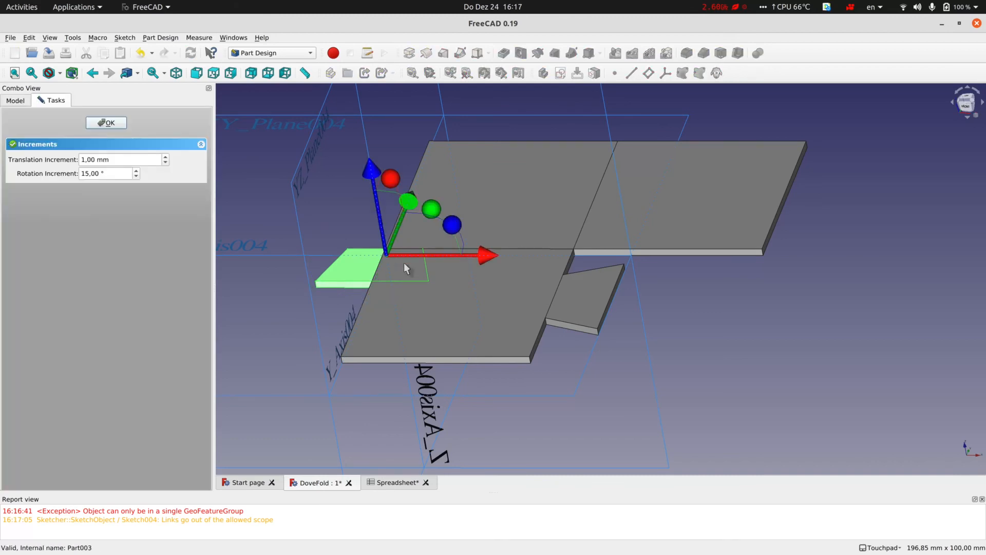
drag(486, 260, 801, 277)
shift+middle_drag(779, 326, 815, 354)
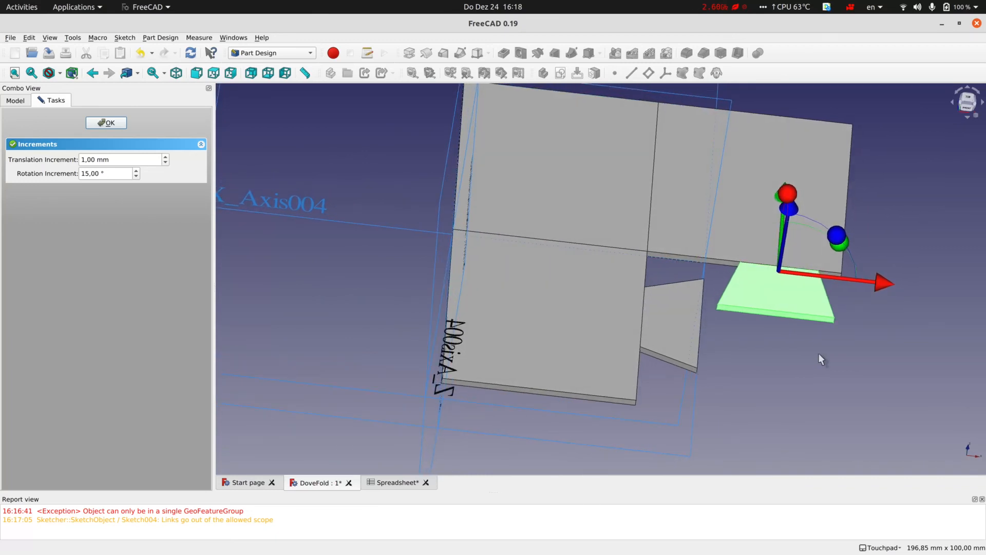
click(123, 123)
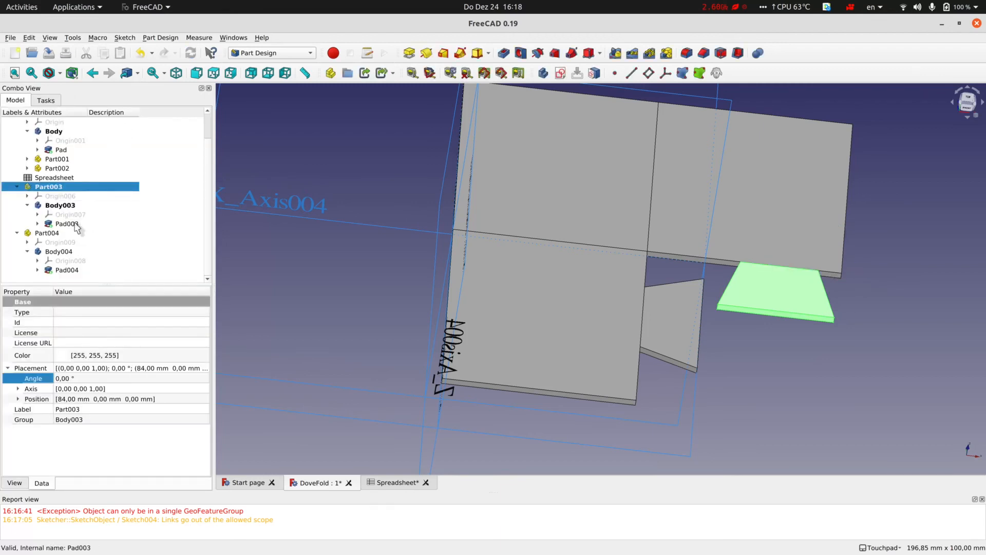
- Edit Sketch003, setting the trapezoid's long edge to 20 mm and its short edge to 10 mm, and close the sketch
double_click(77, 224)
click(87, 123)
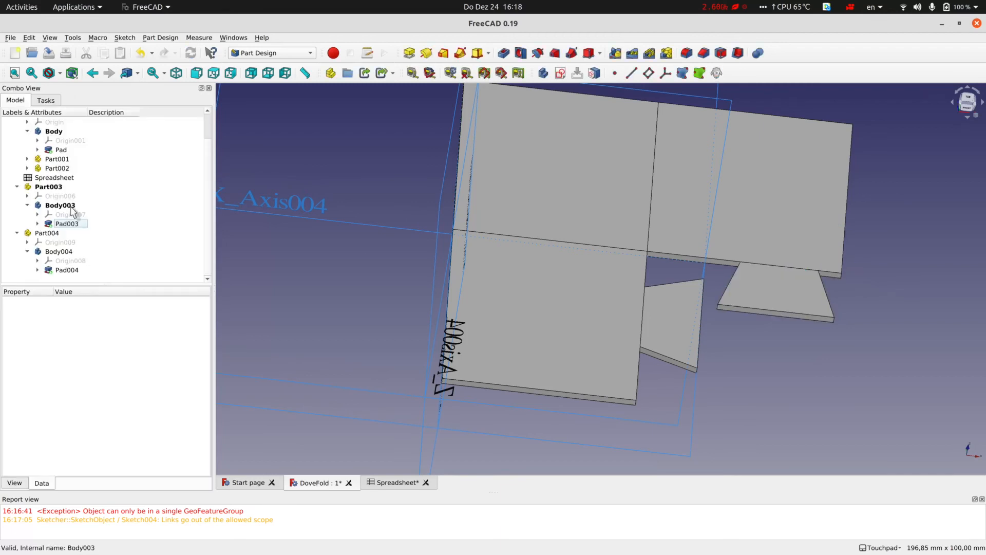
double_click(103, 233)
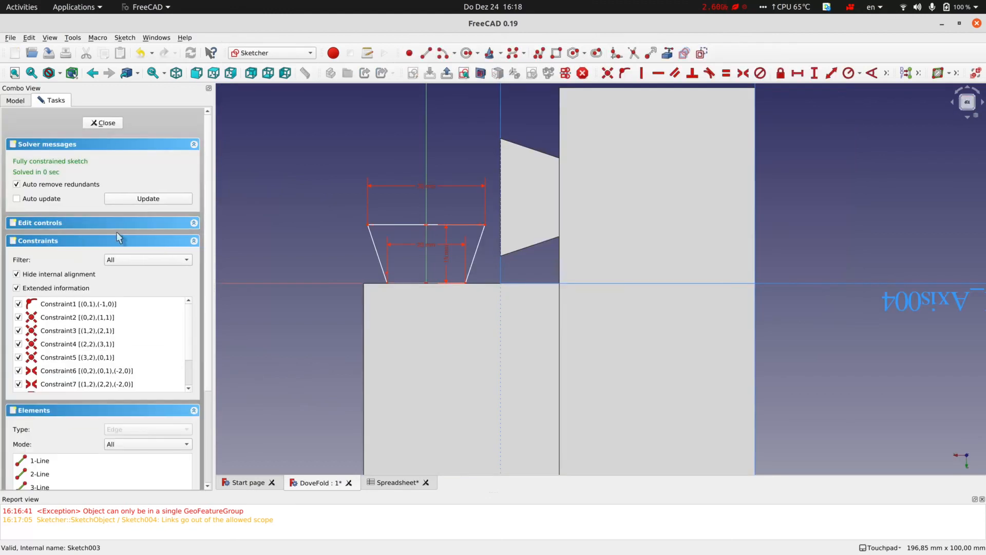
double_click(428, 186)
text(20)
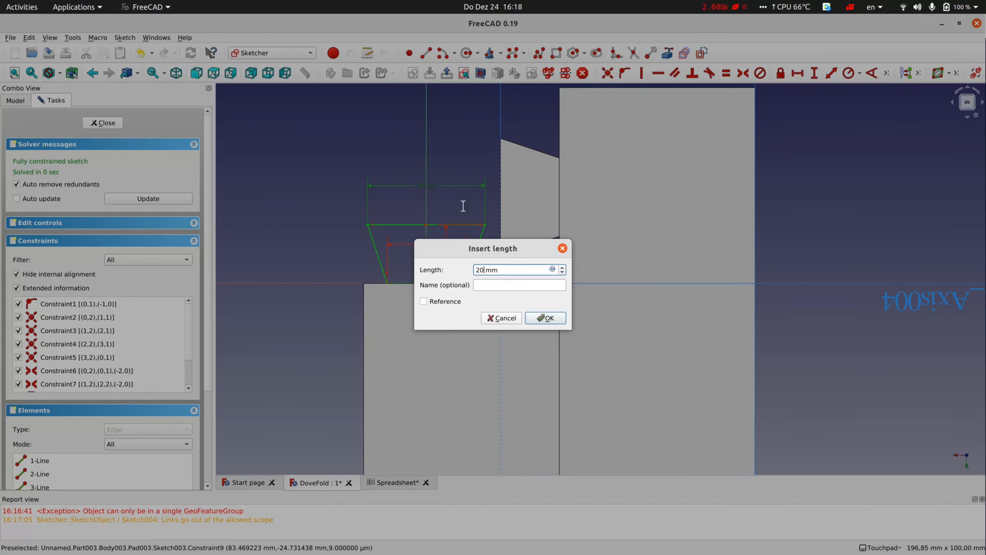
click(544, 318)
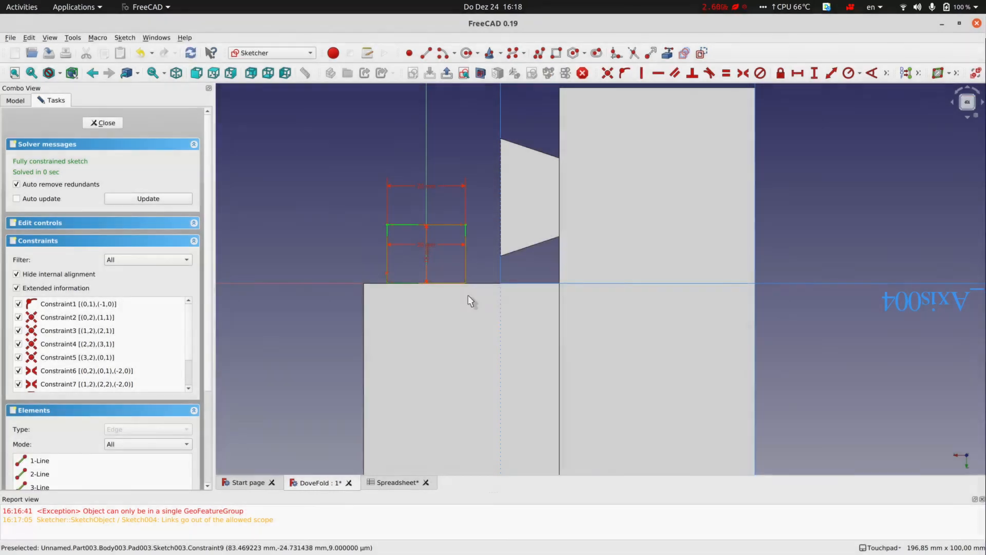
double_click(419, 245)
text(10)
key(Return)
click(103, 123)
- Resize the trapezoid in Sketch004 to a 20 mm long edge and a 10 mm short edge, and close the sketch
click(681, 319)
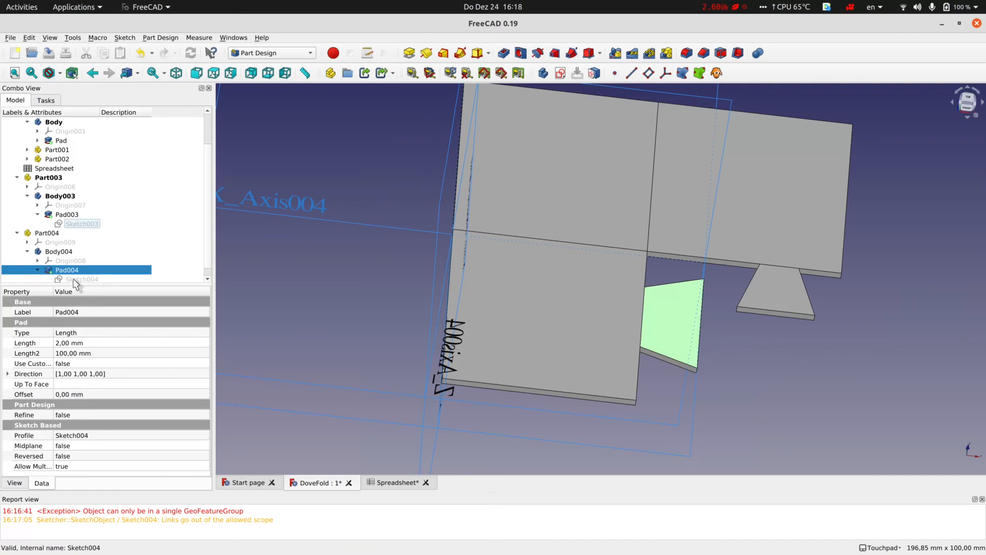
double_click(73, 279)
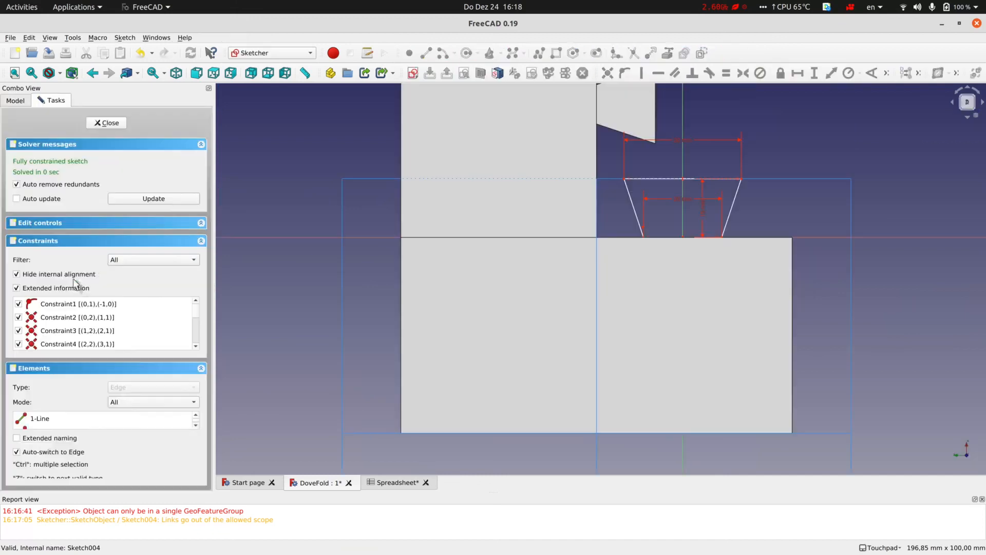
double_click(677, 141)
text(20)
key(Return)
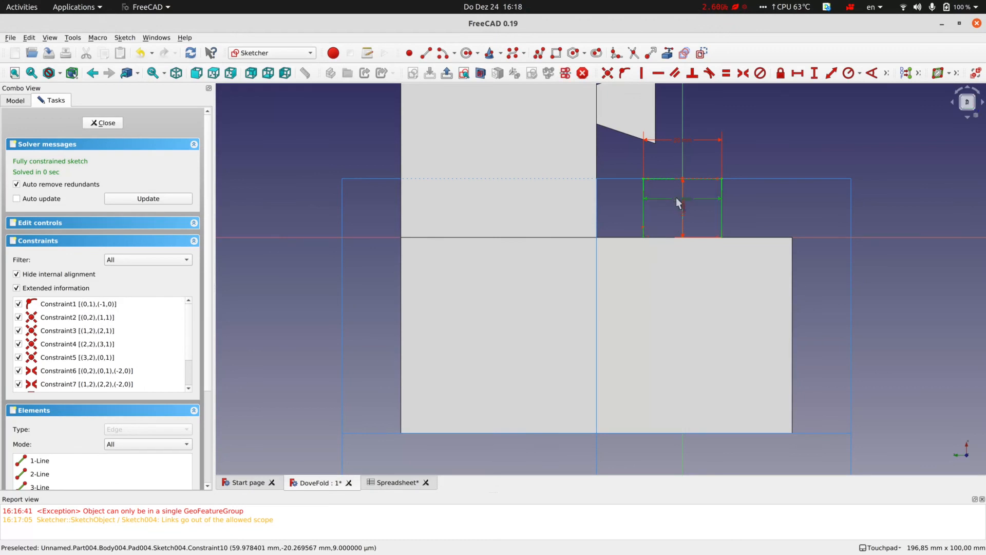
double_click(677, 199)
text(10)
key(Return)
click(101, 123)
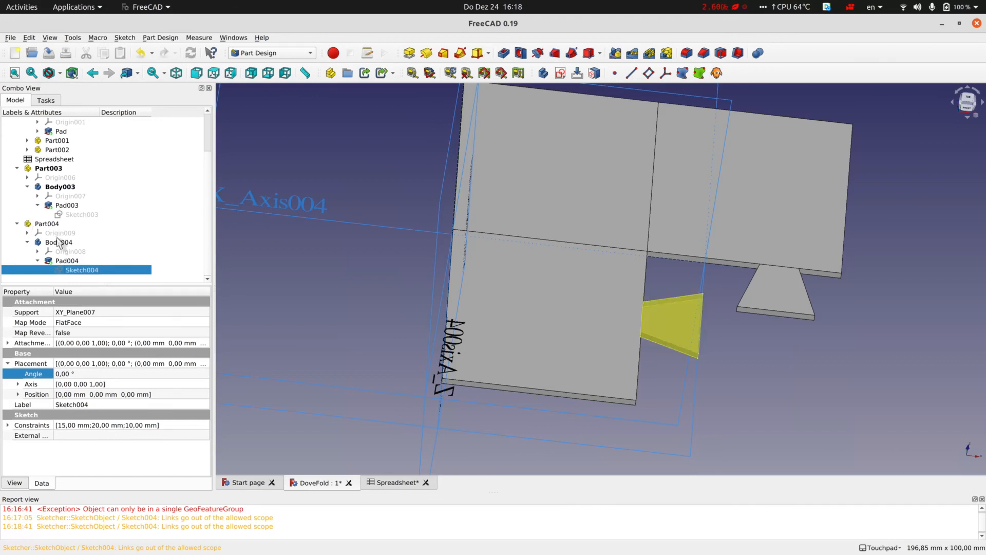
- Transform Part004, moving the trapezoid tab along Y until its Y position is -12 mm
click(57, 224)
right_click(57, 224)
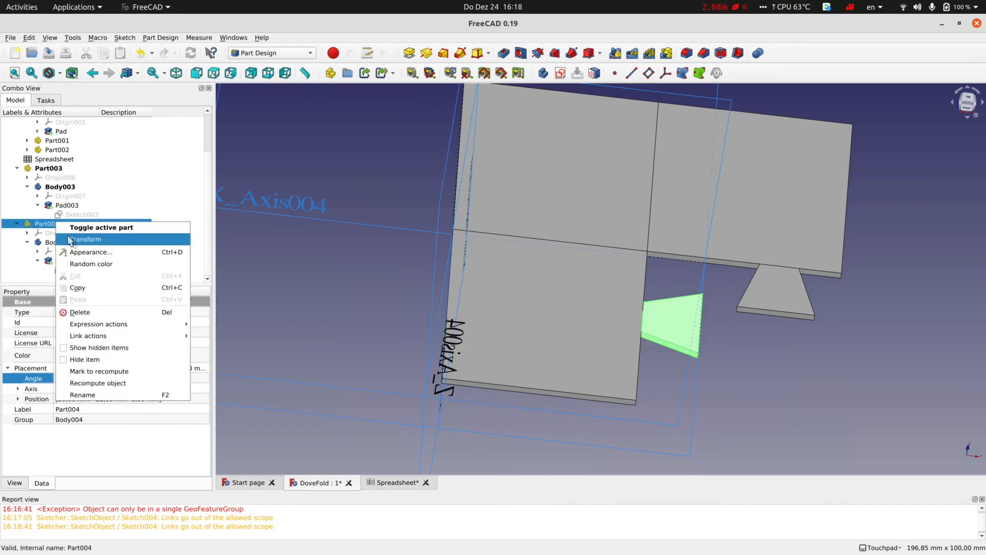
click(71, 240)
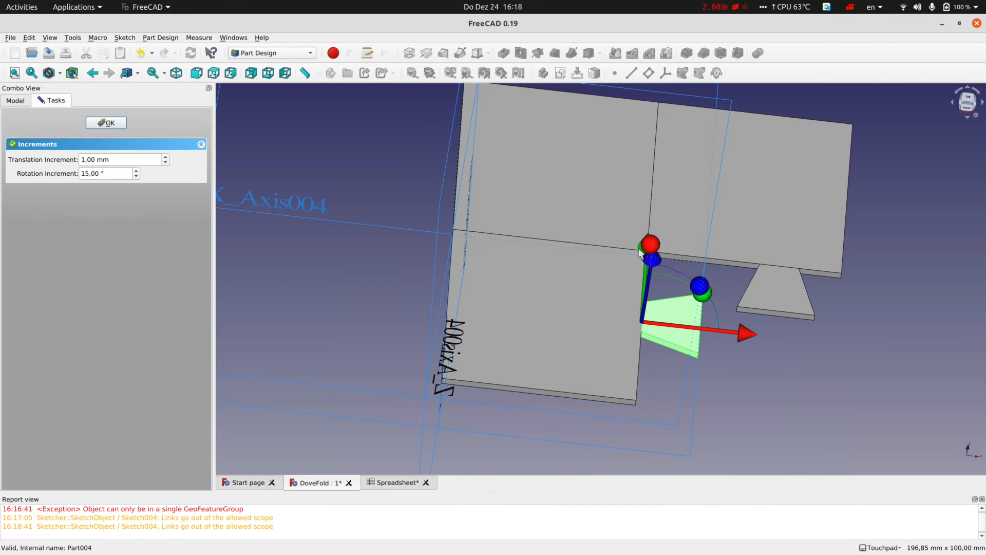
drag(639, 250, 635, 224)
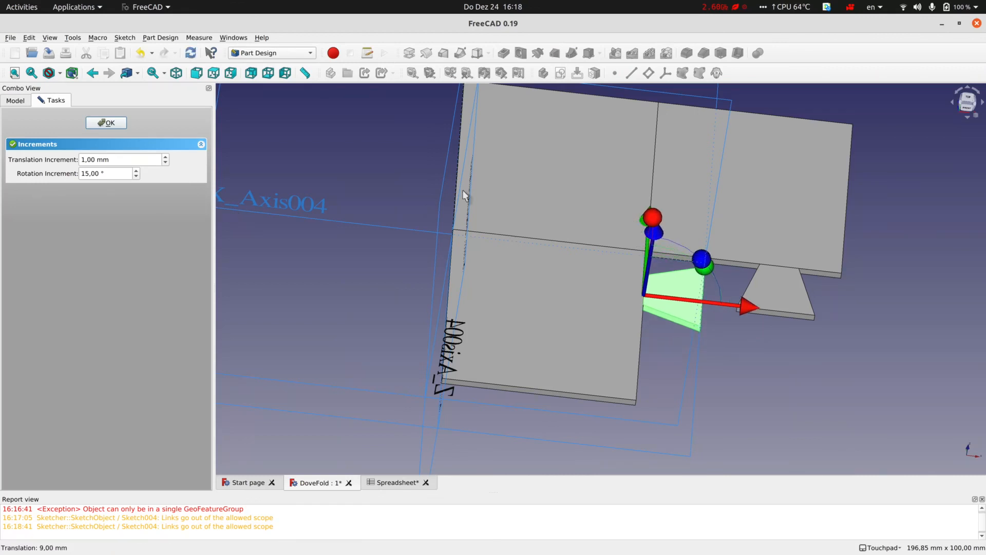
drag(642, 220, 642, 217)
click(114, 125)
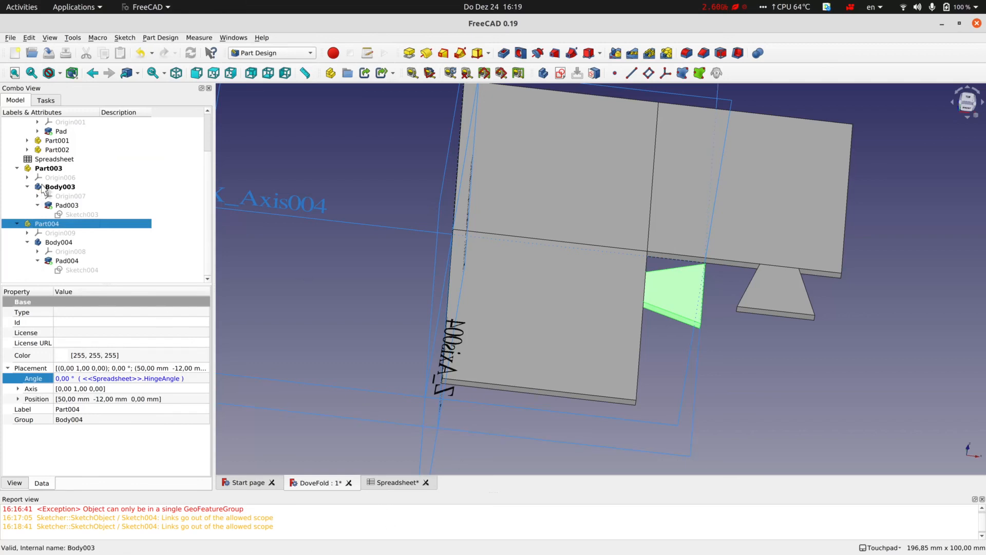
- Transform Part003, rotating the trapezoid tab 60° about its X axis
click(46, 169)
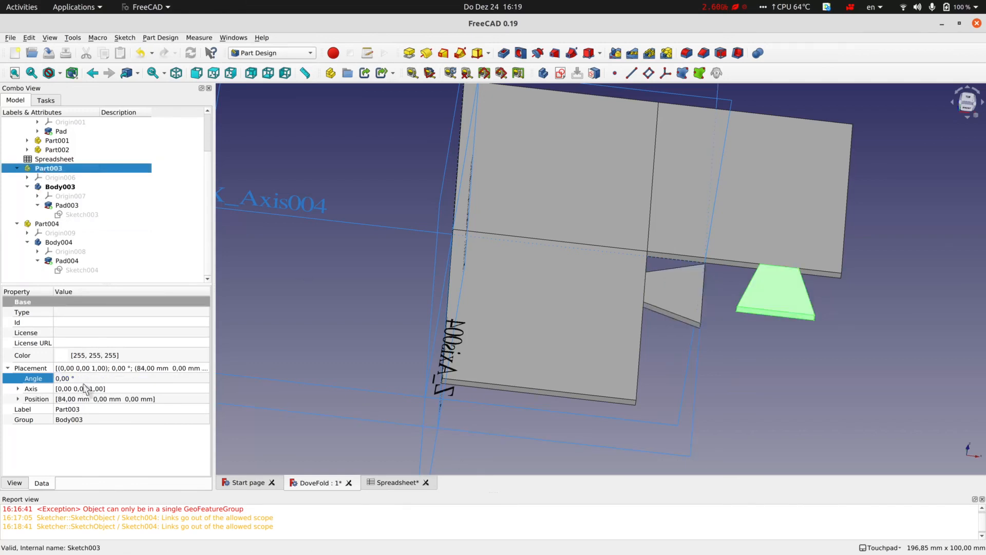
right_click(53, 169)
click(75, 188)
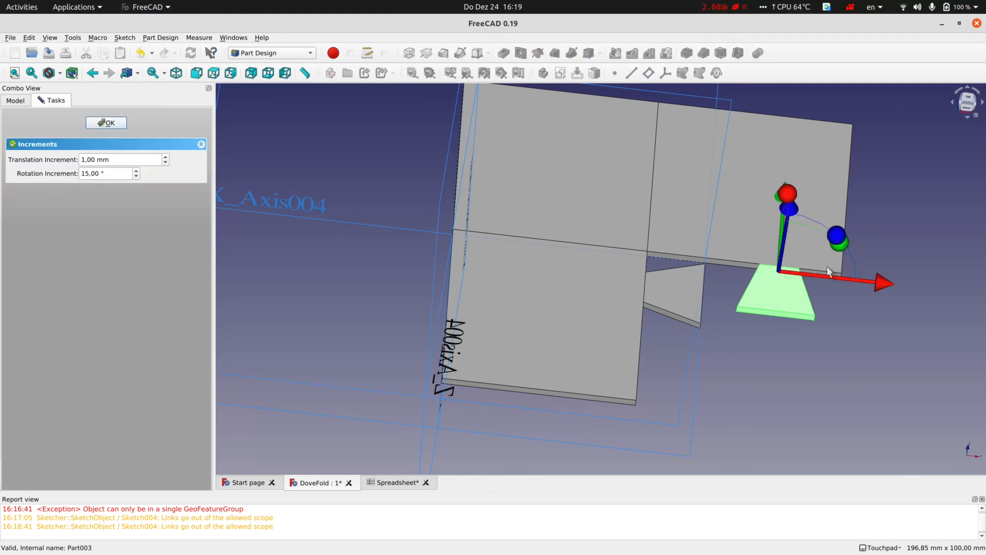
drag(785, 198, 785, 238)
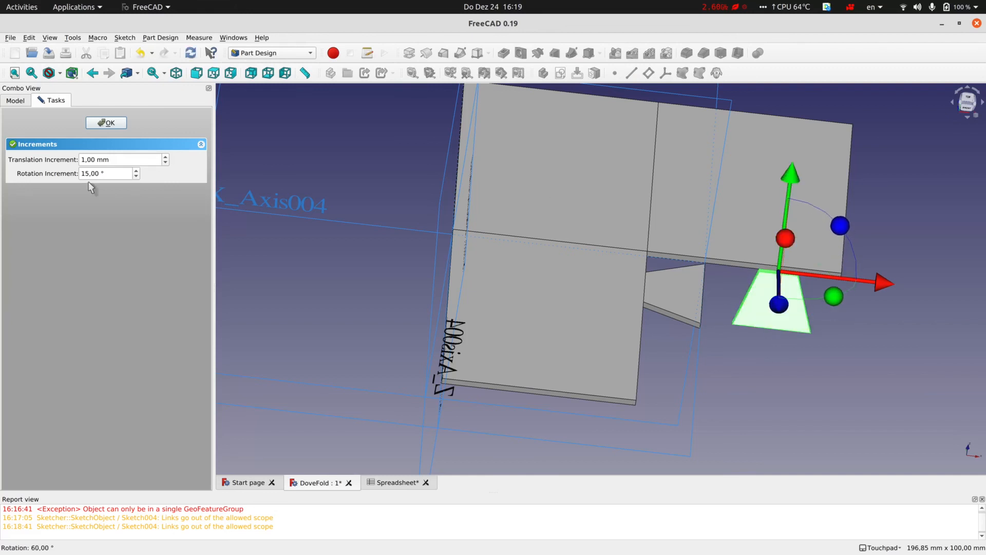
click(112, 125)
- Bind Part003's placement angle to the expression <<Spreadsheet>>.HingeAngle and save the document
click(82, 382)
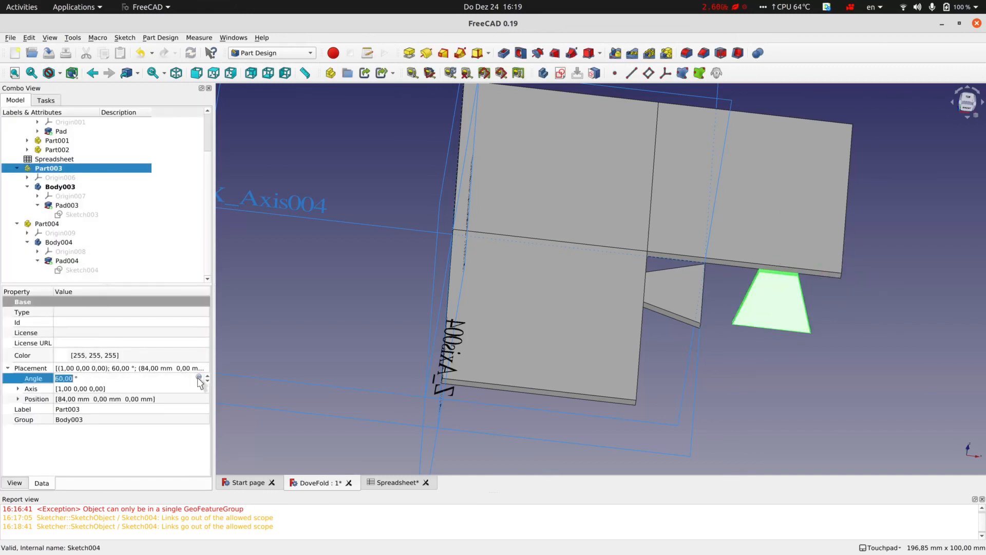
text(=)
text(<<Spre)
key(Down)
text(.Hin)
key(Down)
key(Return)
click(115, 393)
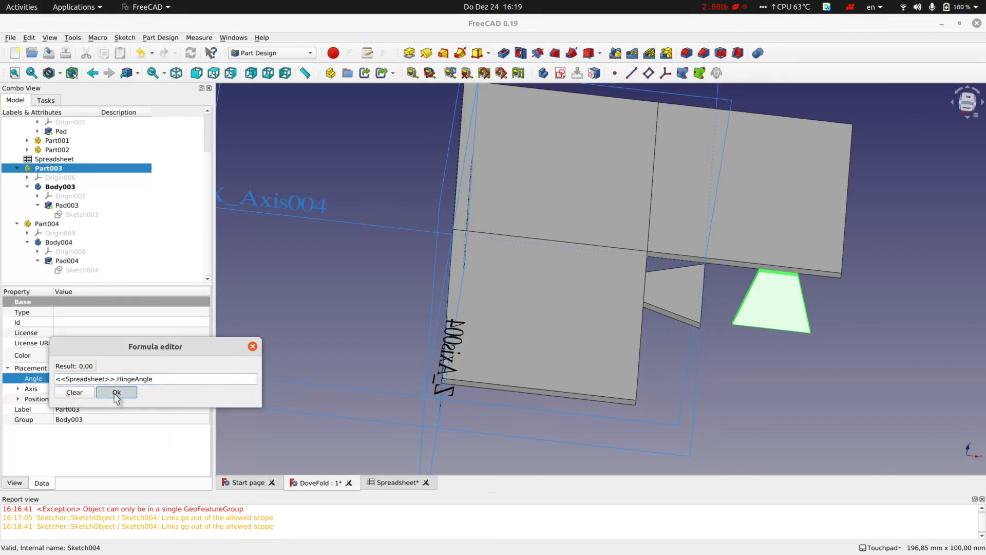
click(326, 384)
key(ctrl+s)
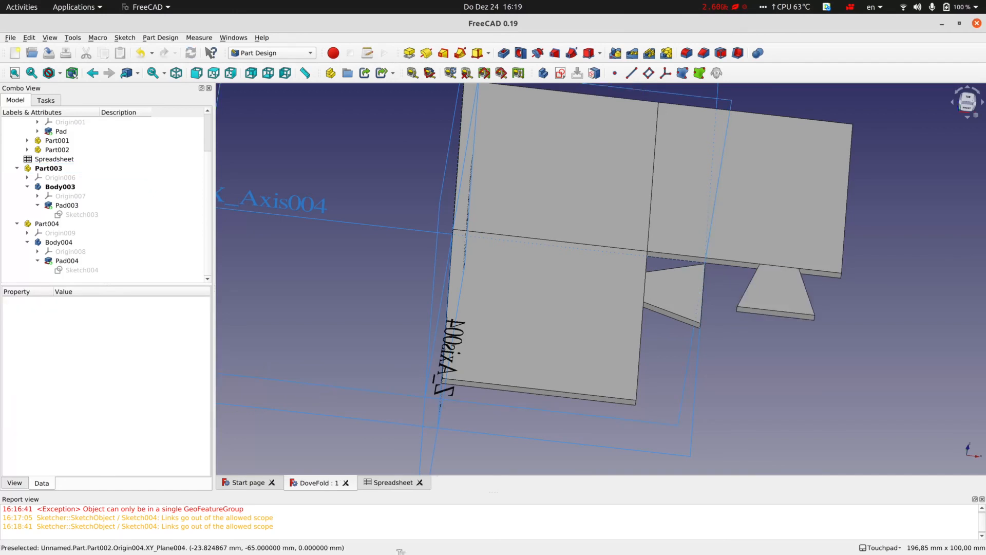
- Set HingeAngle to 90 in the spreadsheet and inspect the folded plates and tabs in the DoveFold model
click(393, 482)
click(338, 145)
text(90)
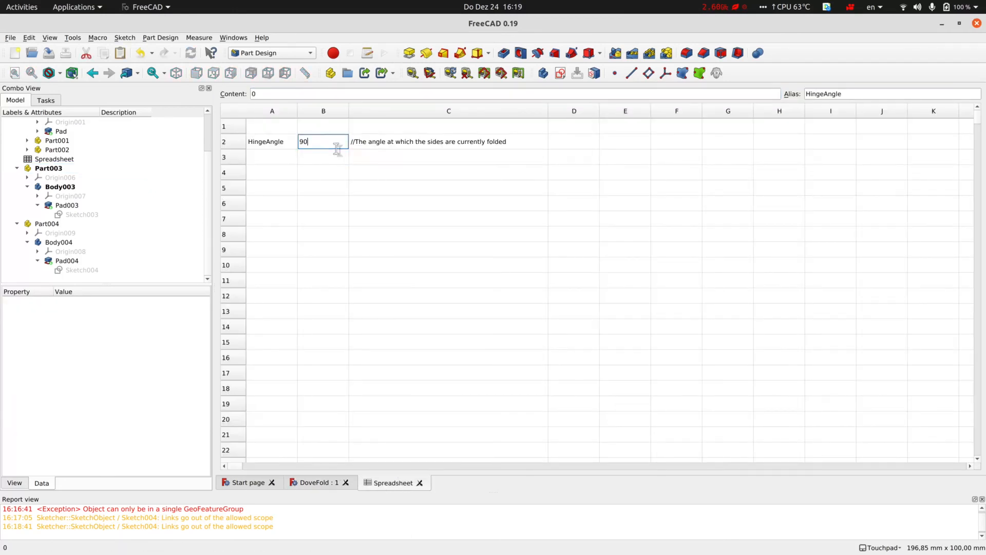
key(Return)
click(322, 482)
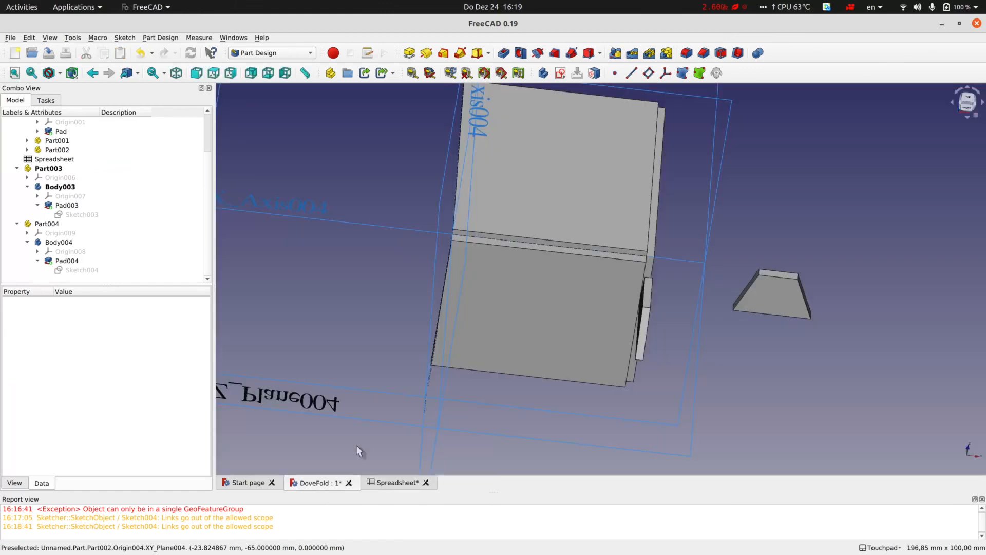
click(695, 380)
alt+drag(695, 379, 660, 358)
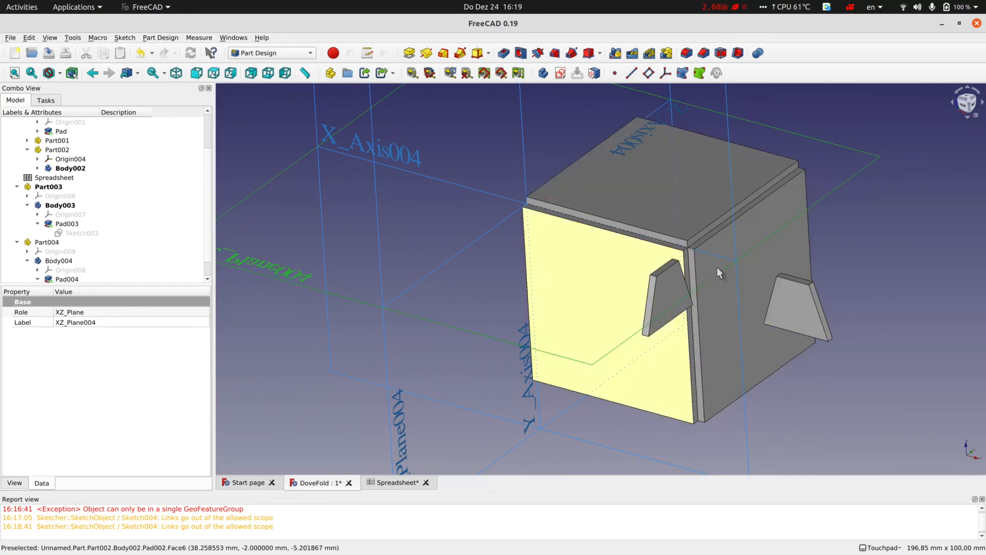
- Set HingeAngle to 0 in the spreadsheet and return to the DoveFold model
click(396, 483)
key(Up)
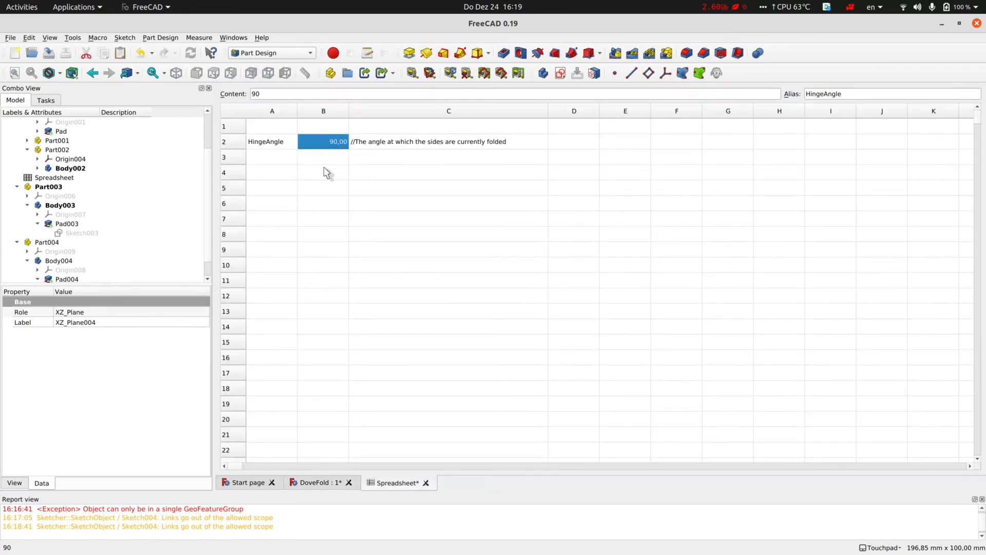
text(0)
key(Return)
click(314, 483)
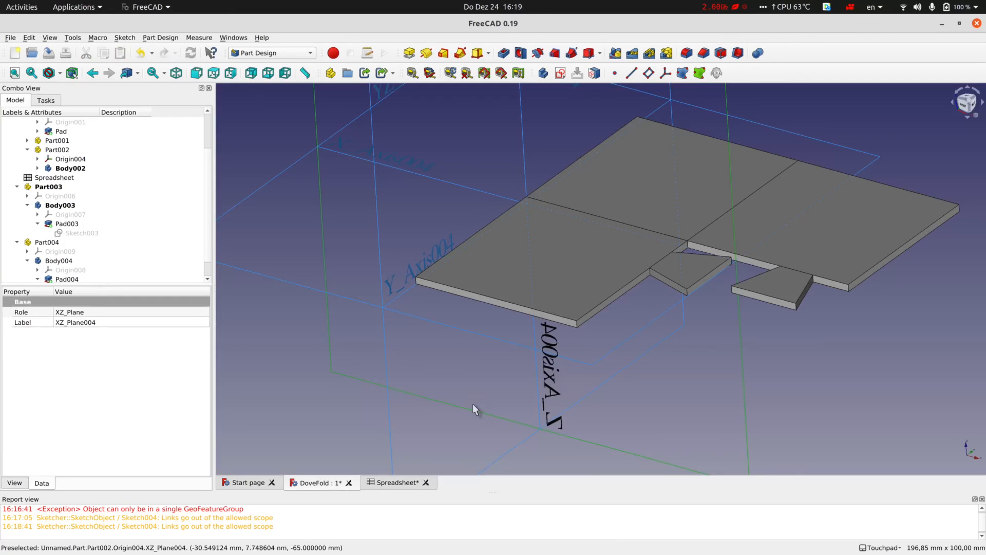
- Nest Part003 inside Part001 and Part004 inside Part002 in the model tree
click(59, 141)
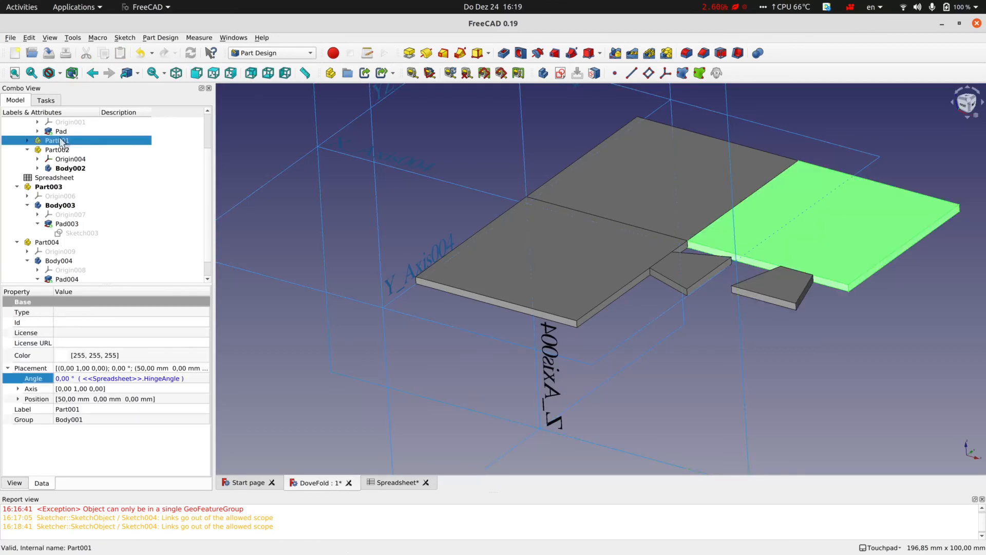
click(54, 188)
drag(54, 188, 58, 139)
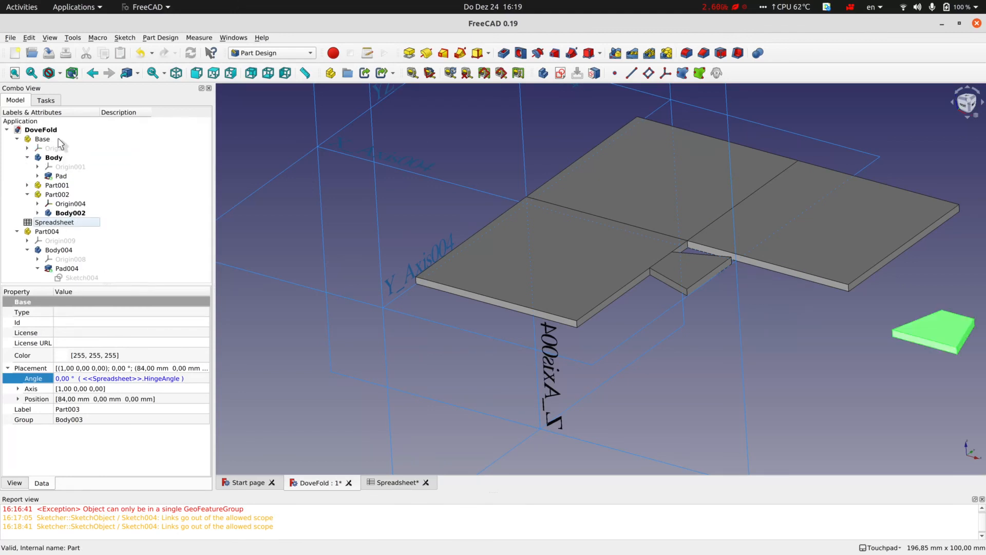
click(50, 233)
drag(52, 236, 57, 198)
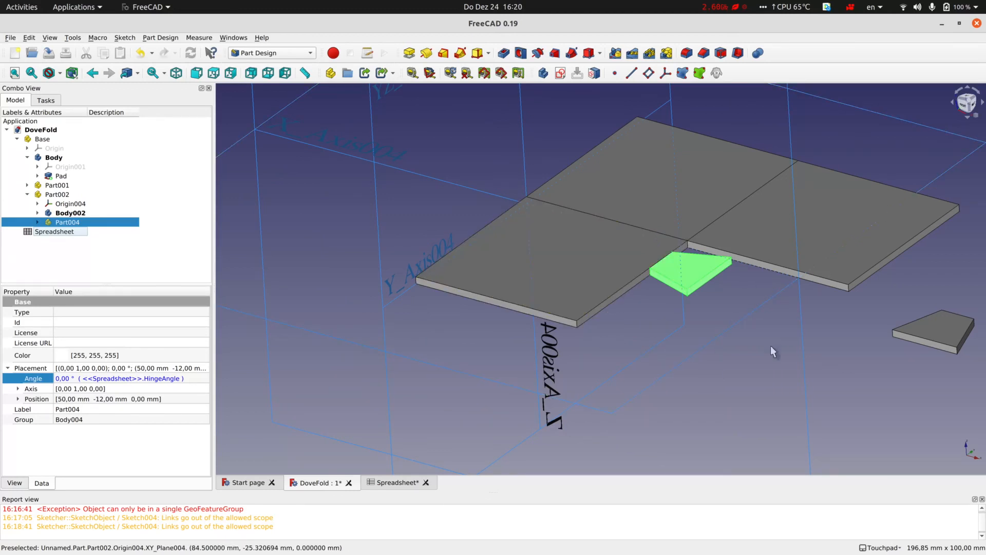
- Transform Part003, moving it -45 mm along X to bring the tab back to the front edge of Part001's plate
click(933, 325)
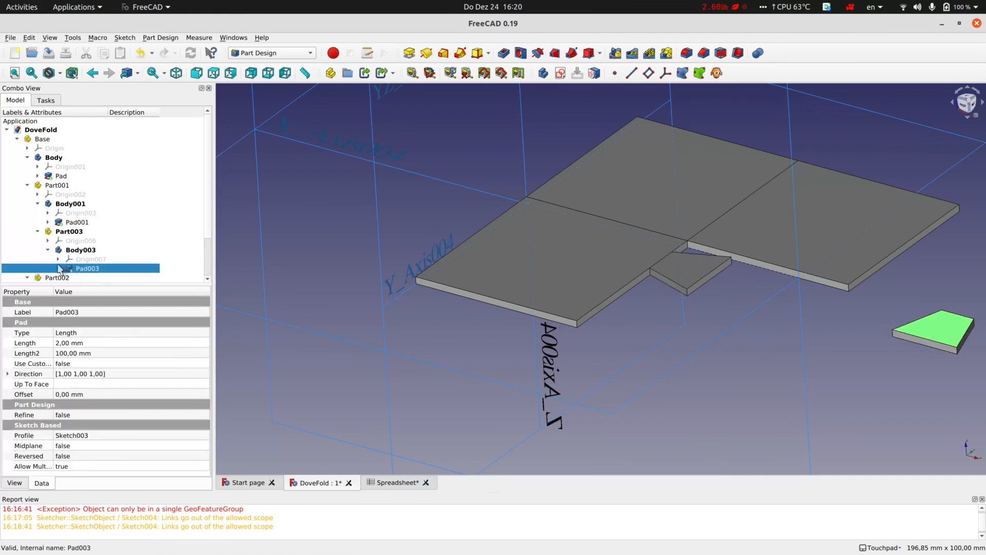
click(69, 232)
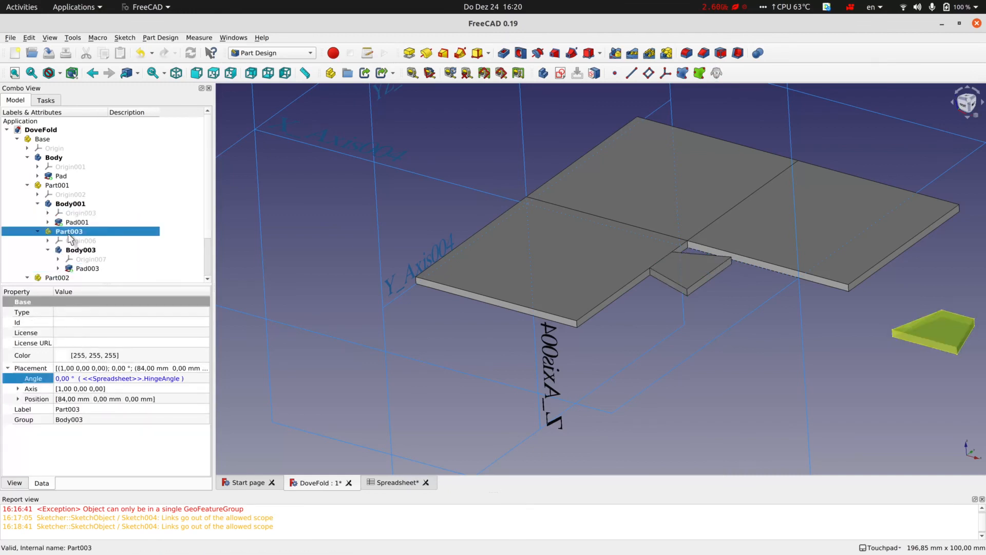
right_click(70, 237)
click(94, 249)
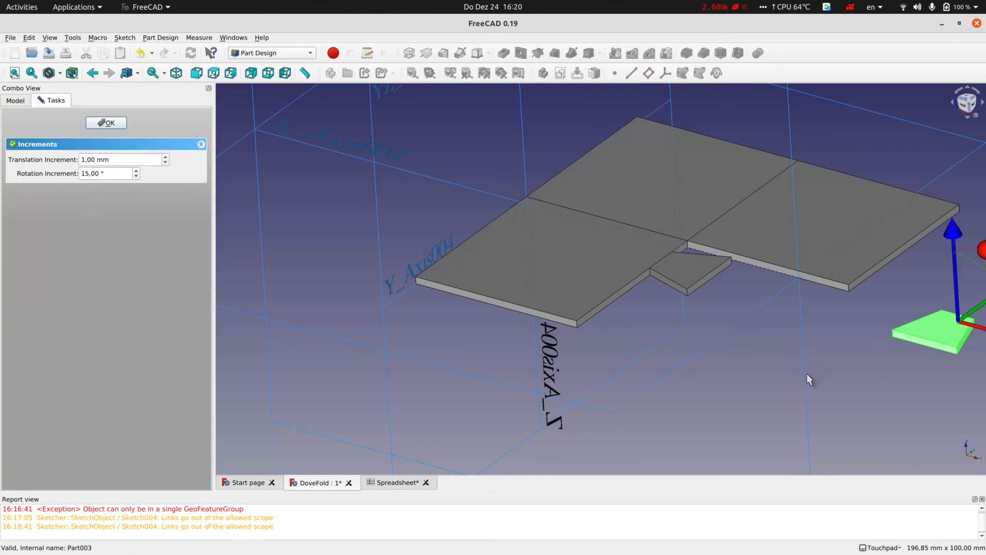
shift+middle_drag(802, 370, 706, 356)
drag(944, 330, 790, 310)
click(92, 125)
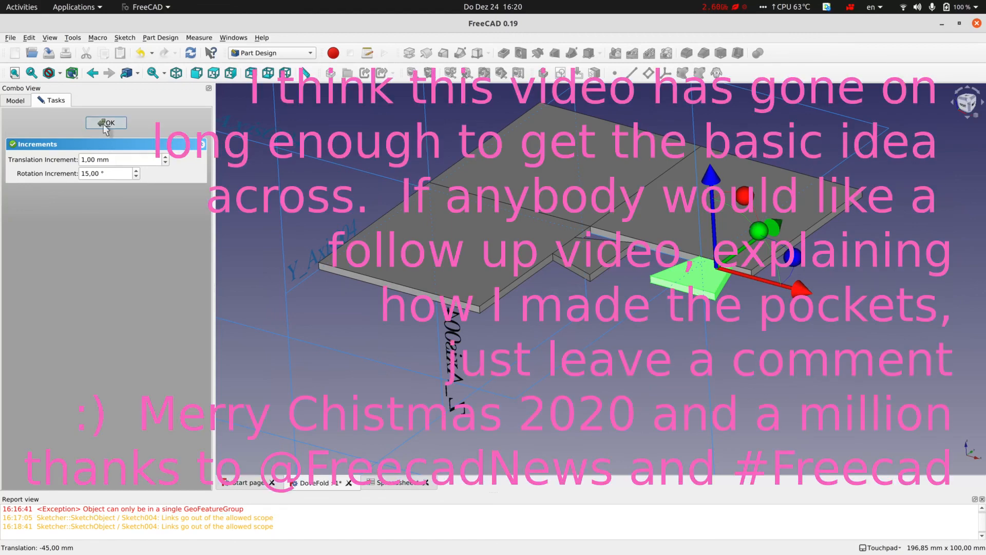
click(426, 371)
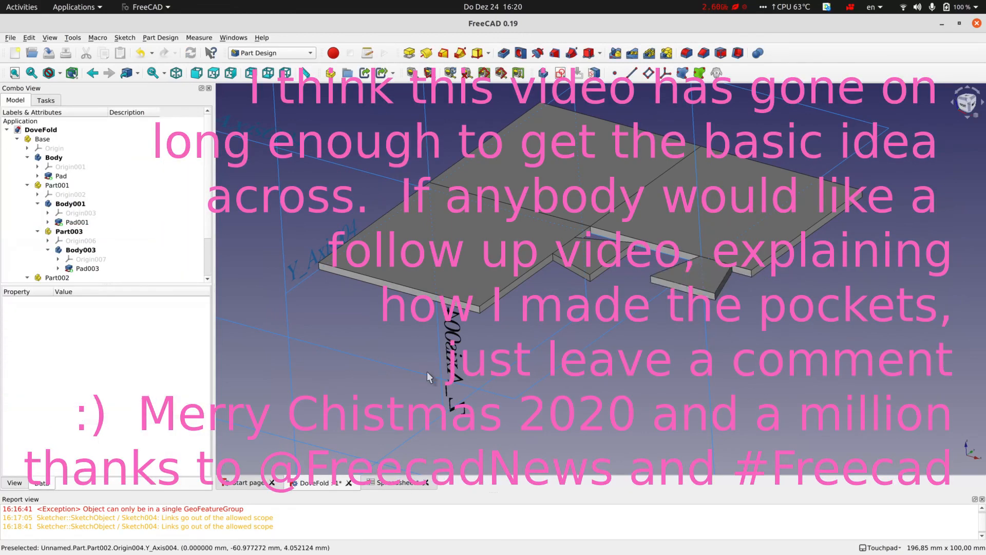